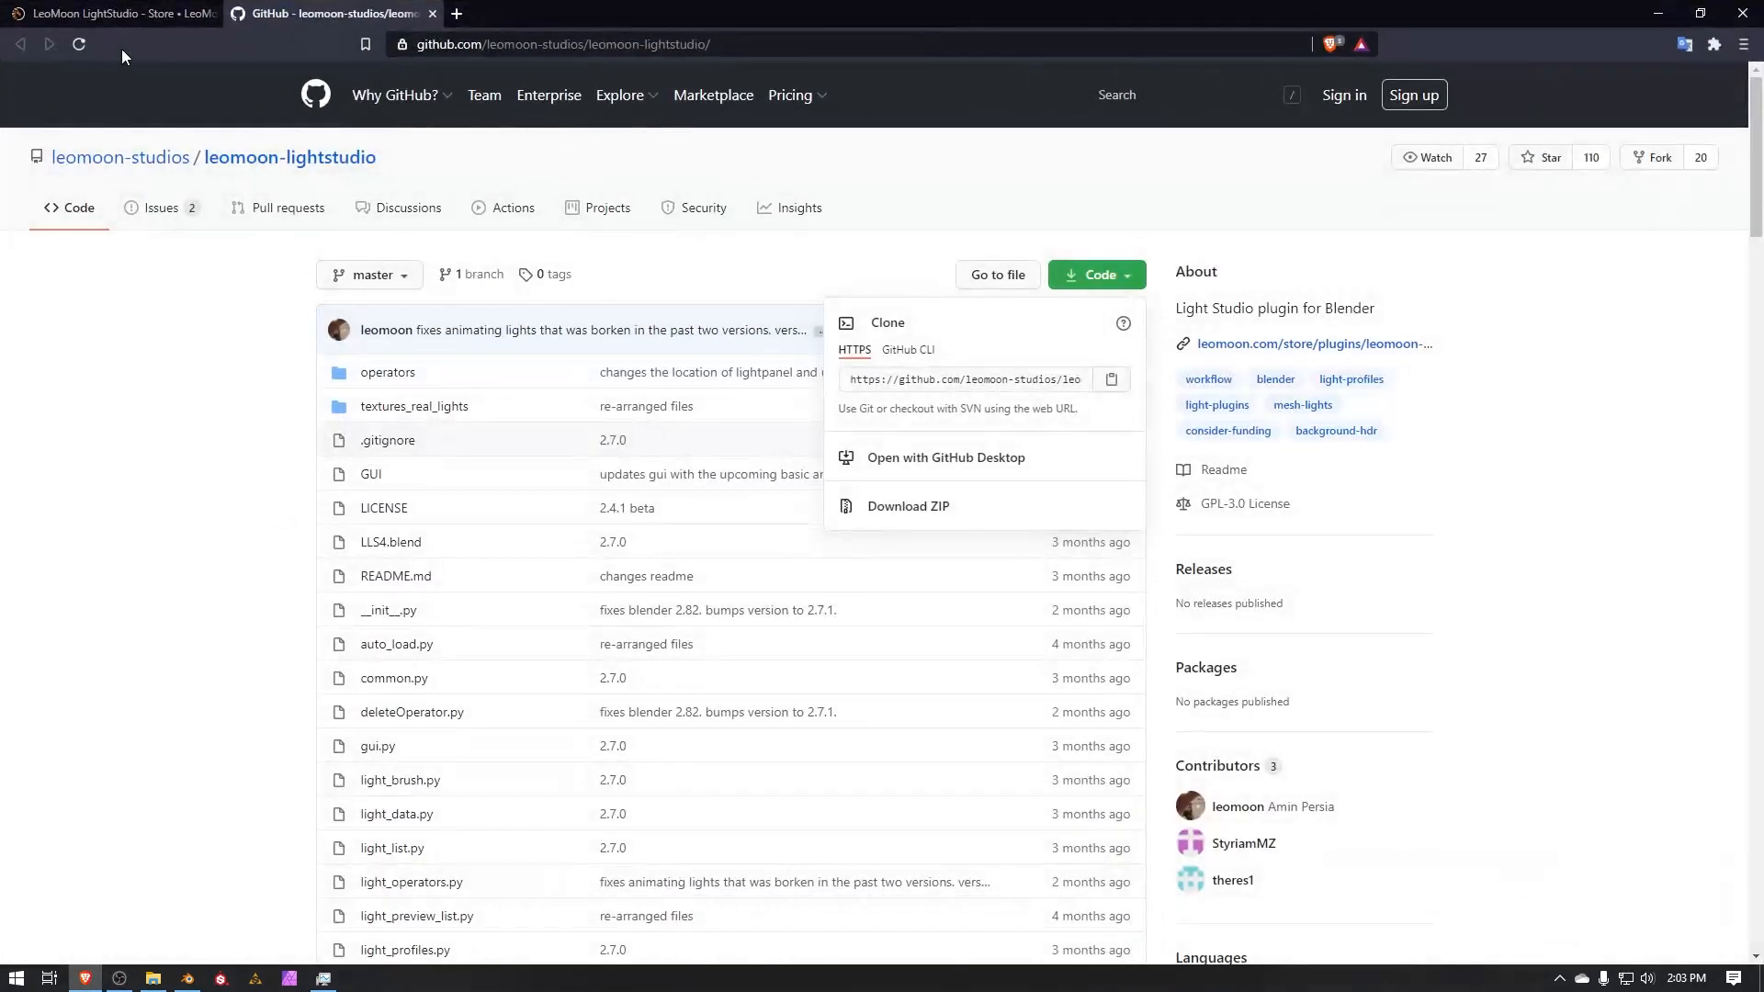
Open the LeoMoon LightStudio product page from the plugins section of the LeoMoon Studios asset store.
click(119, 13)
click(278, 408)
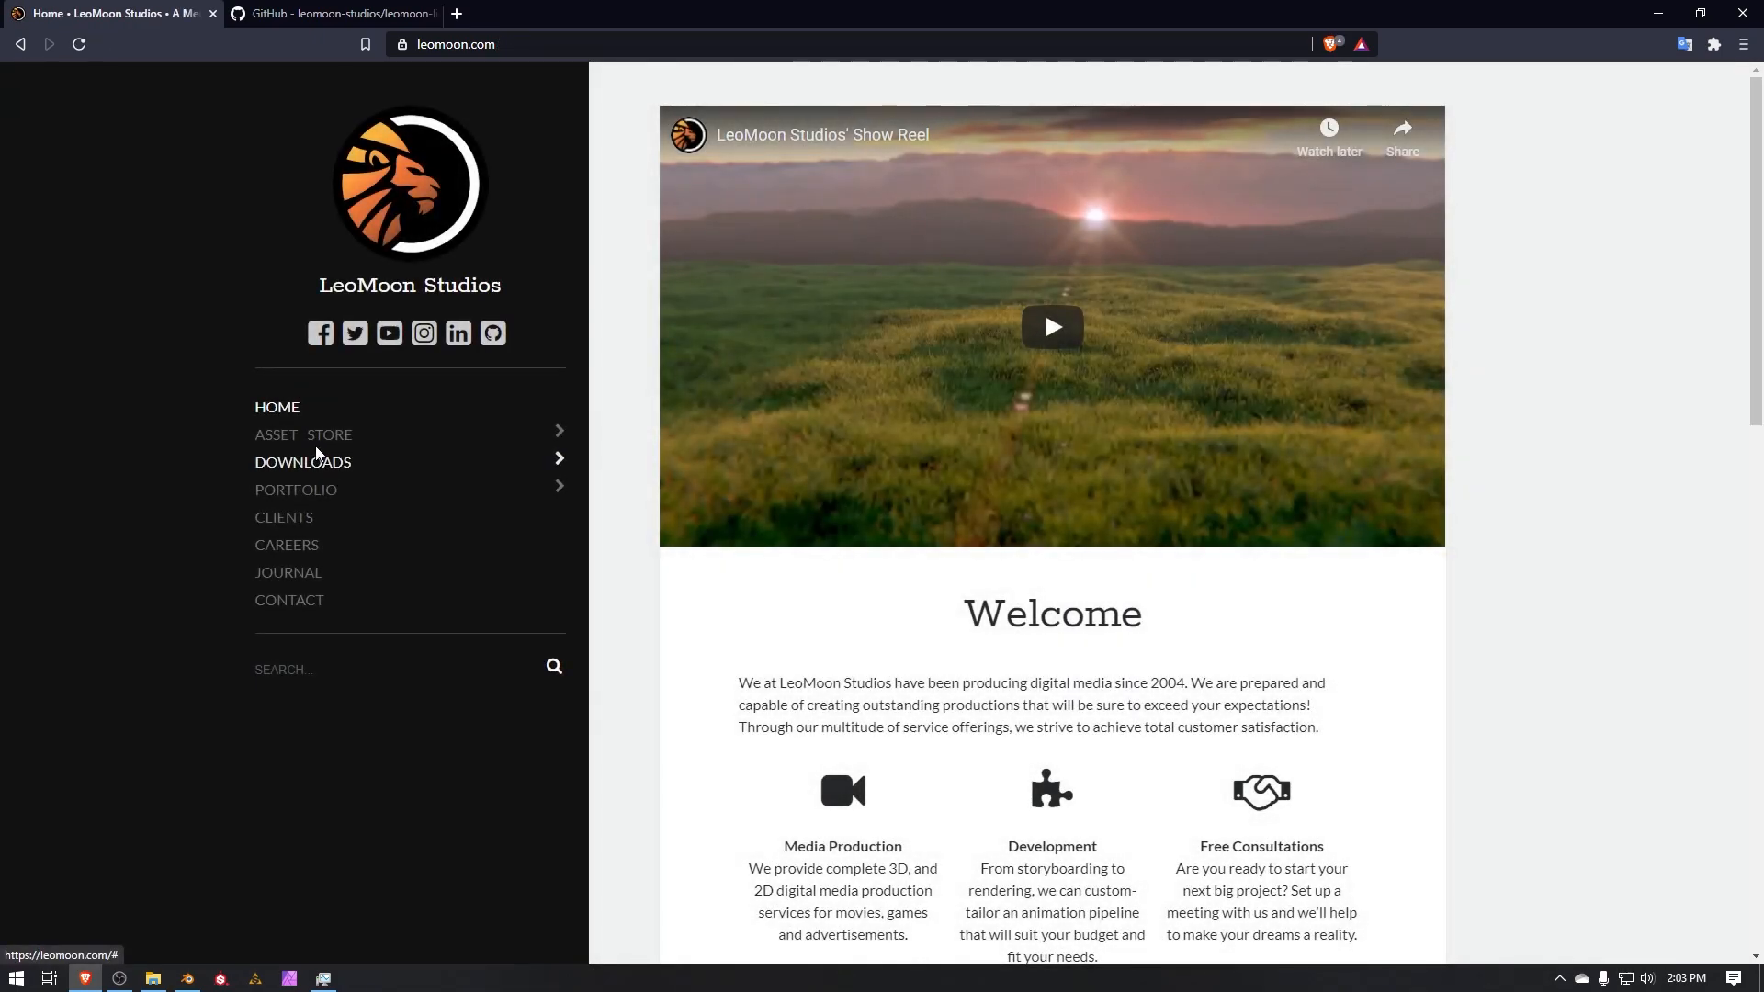
click(308, 436)
click(286, 490)
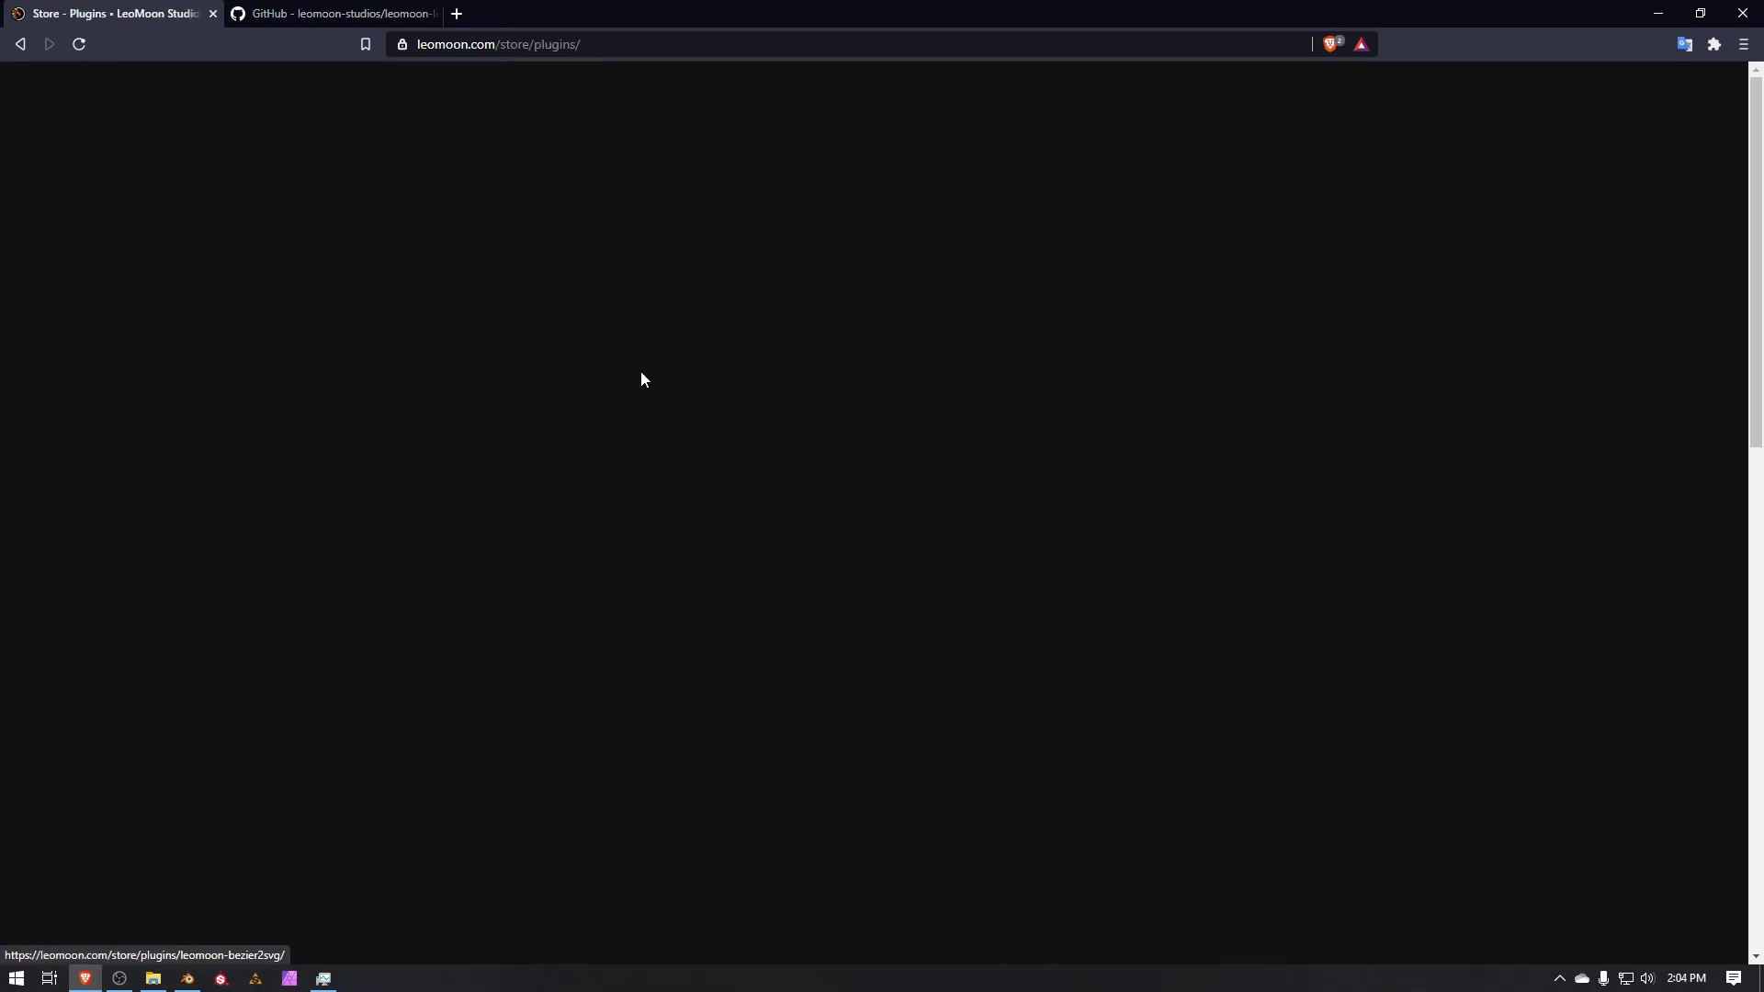
scroll(956, 543, down, 8)
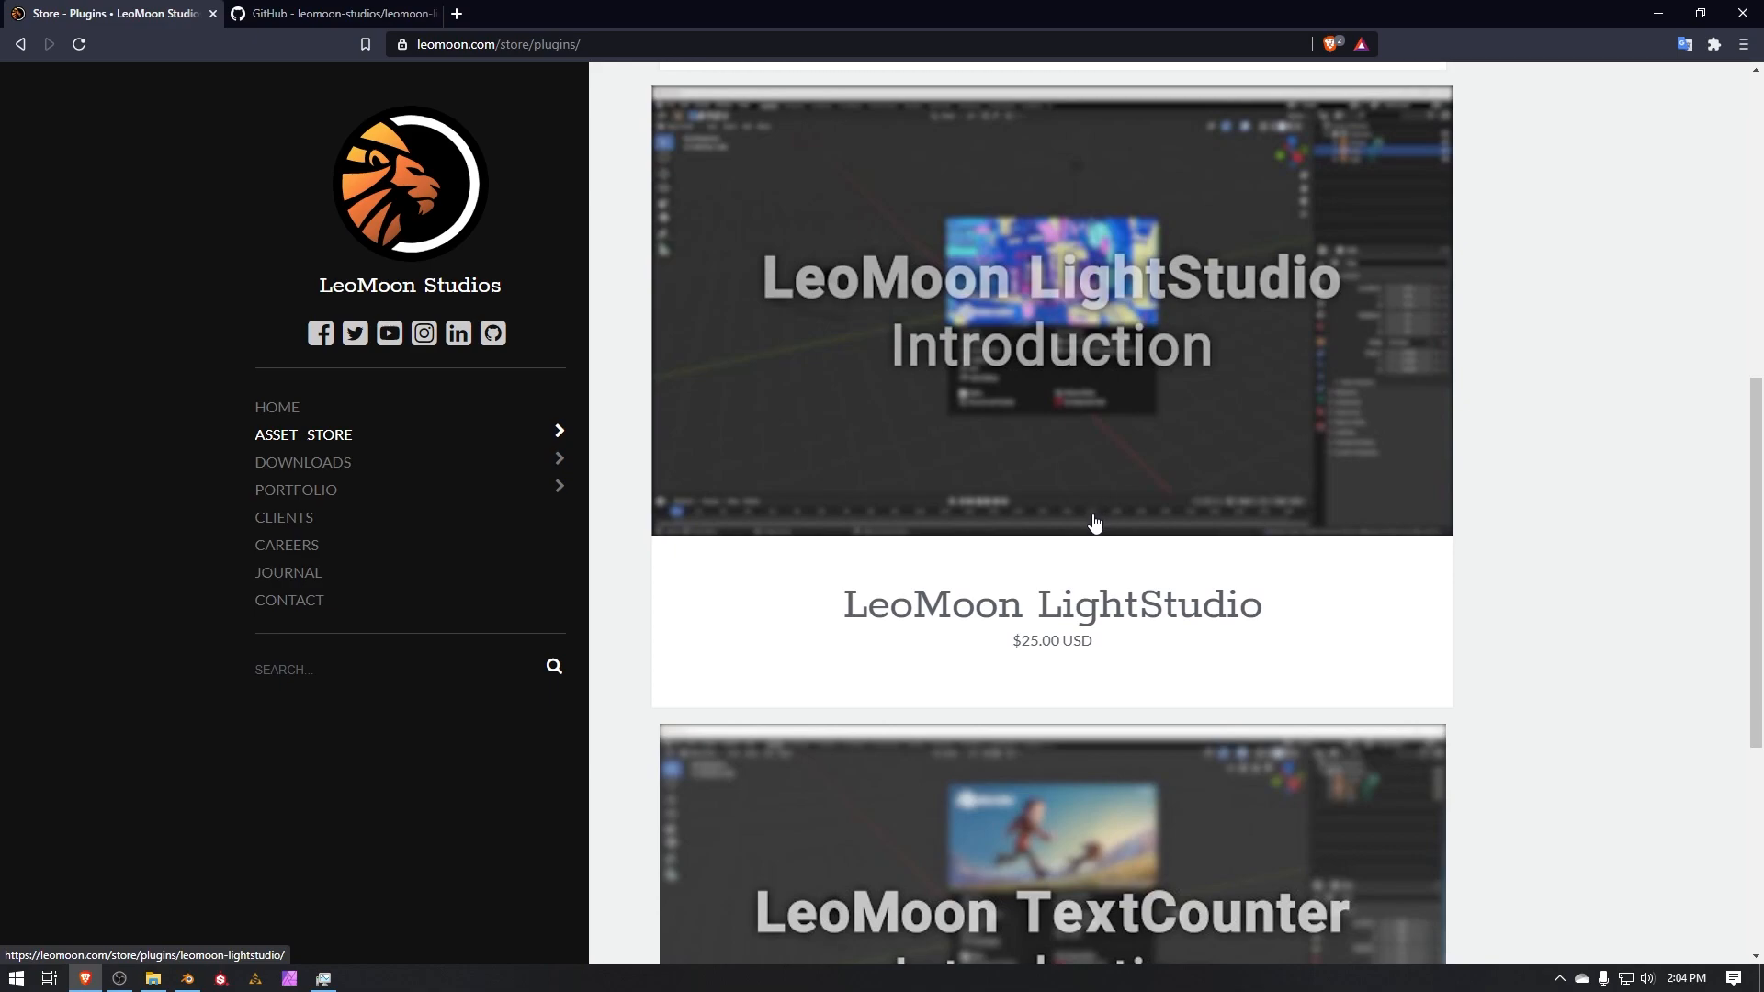
click(1033, 614)
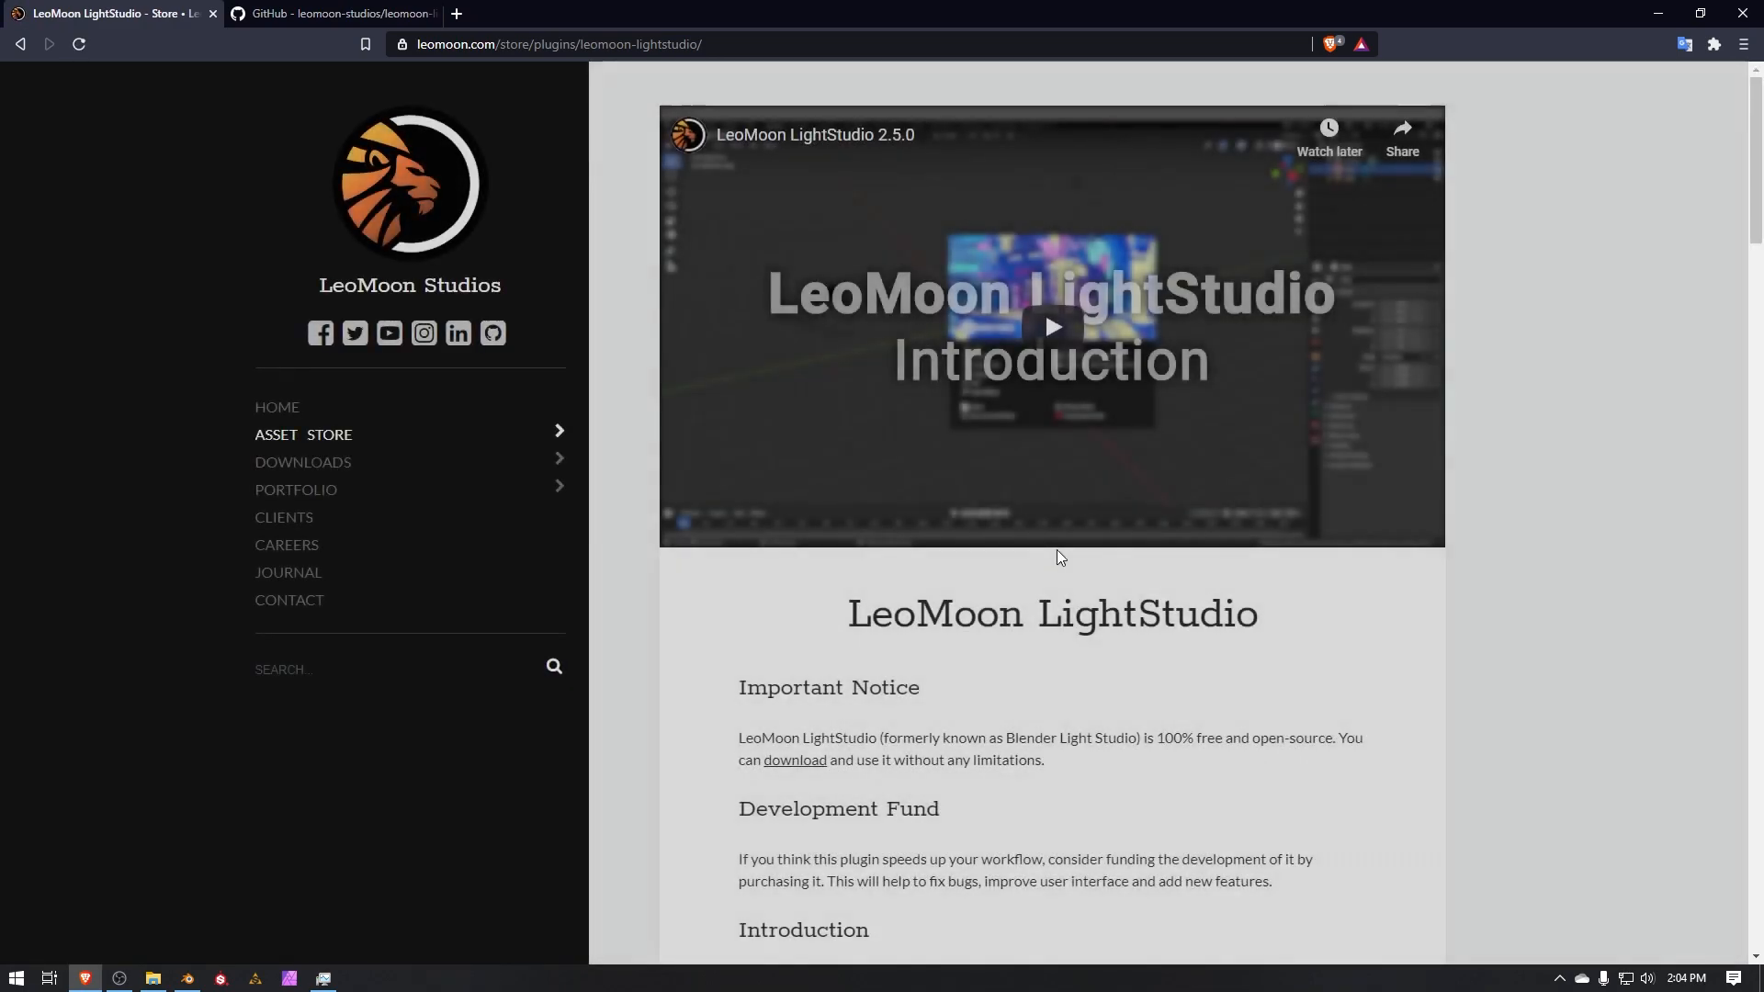
Follow the product page's free download link to the GitHub repository and look at its ZIP download option.
scroll(1051, 556, down, 1)
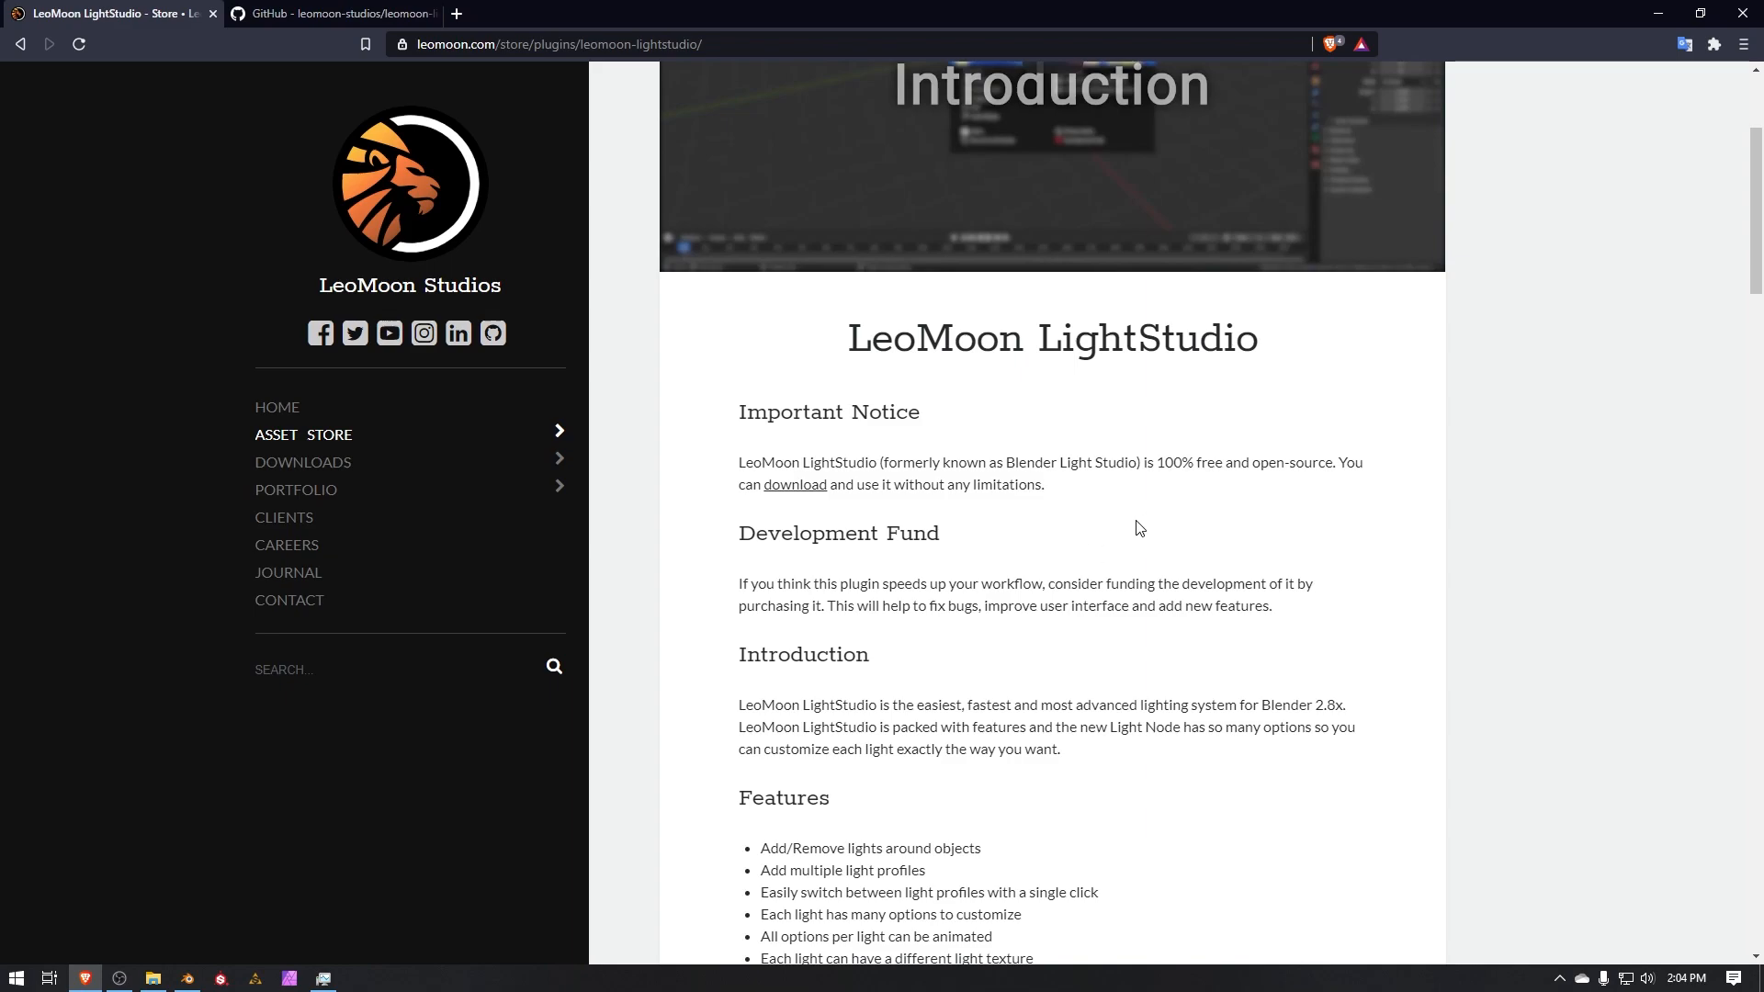
click(780, 487)
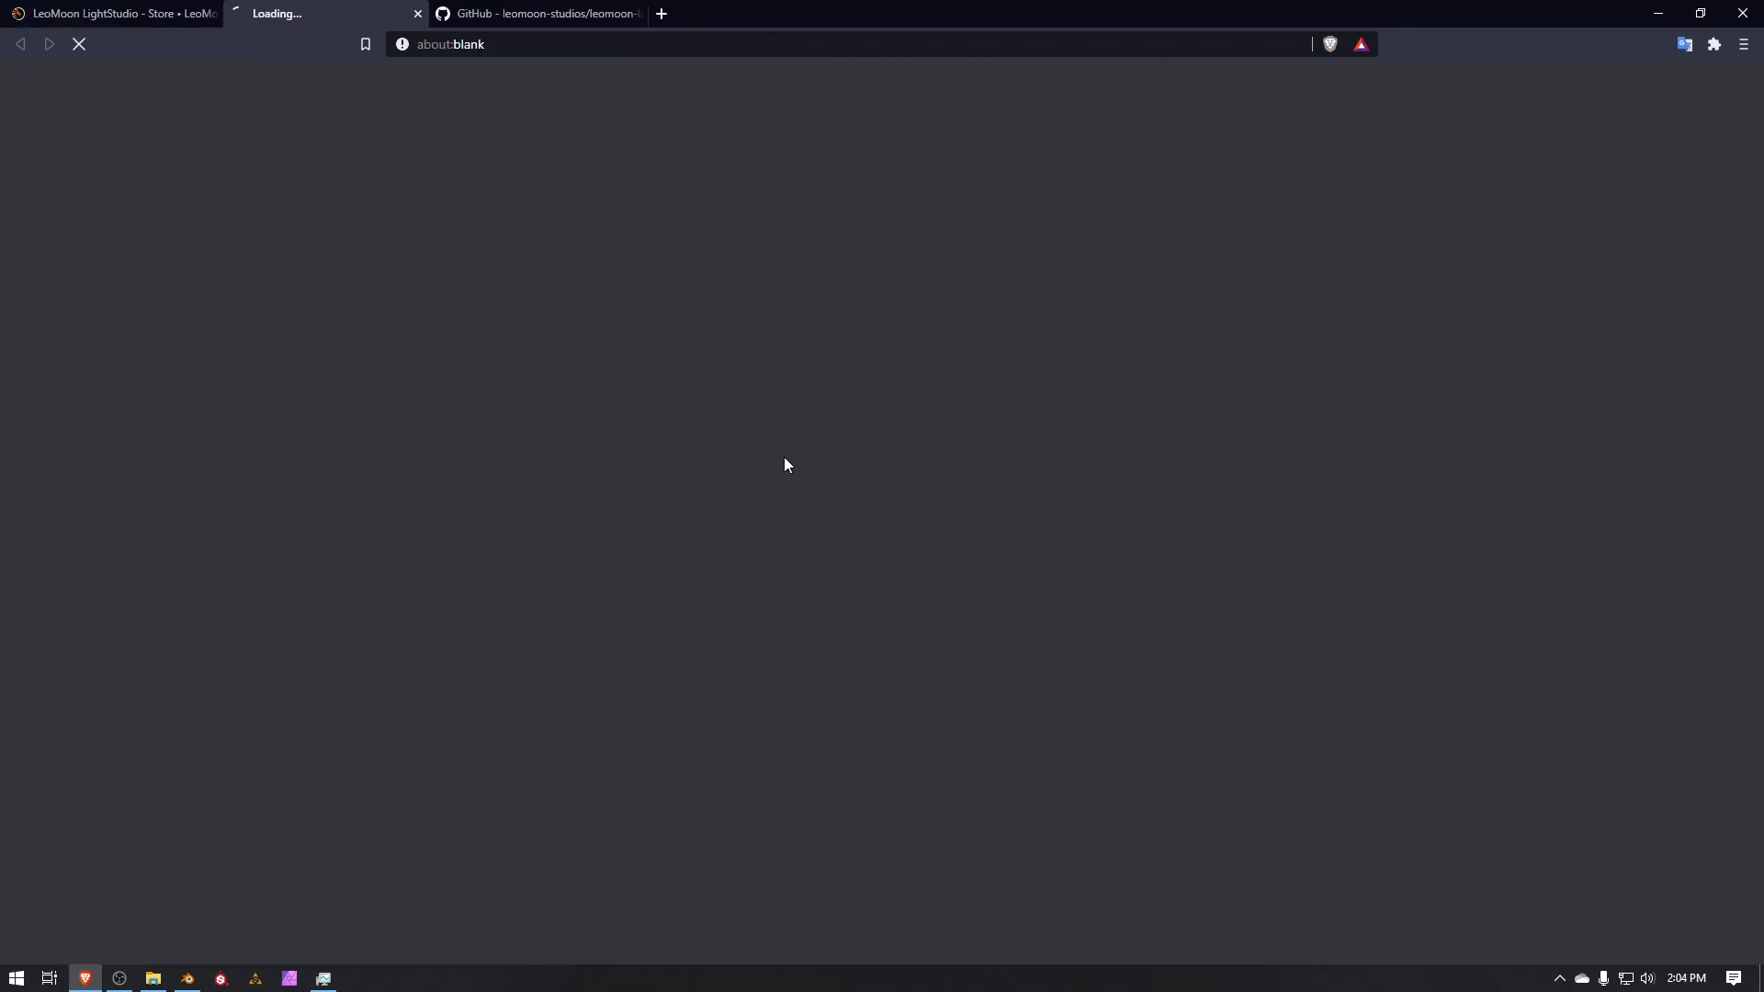
click(659, 14)
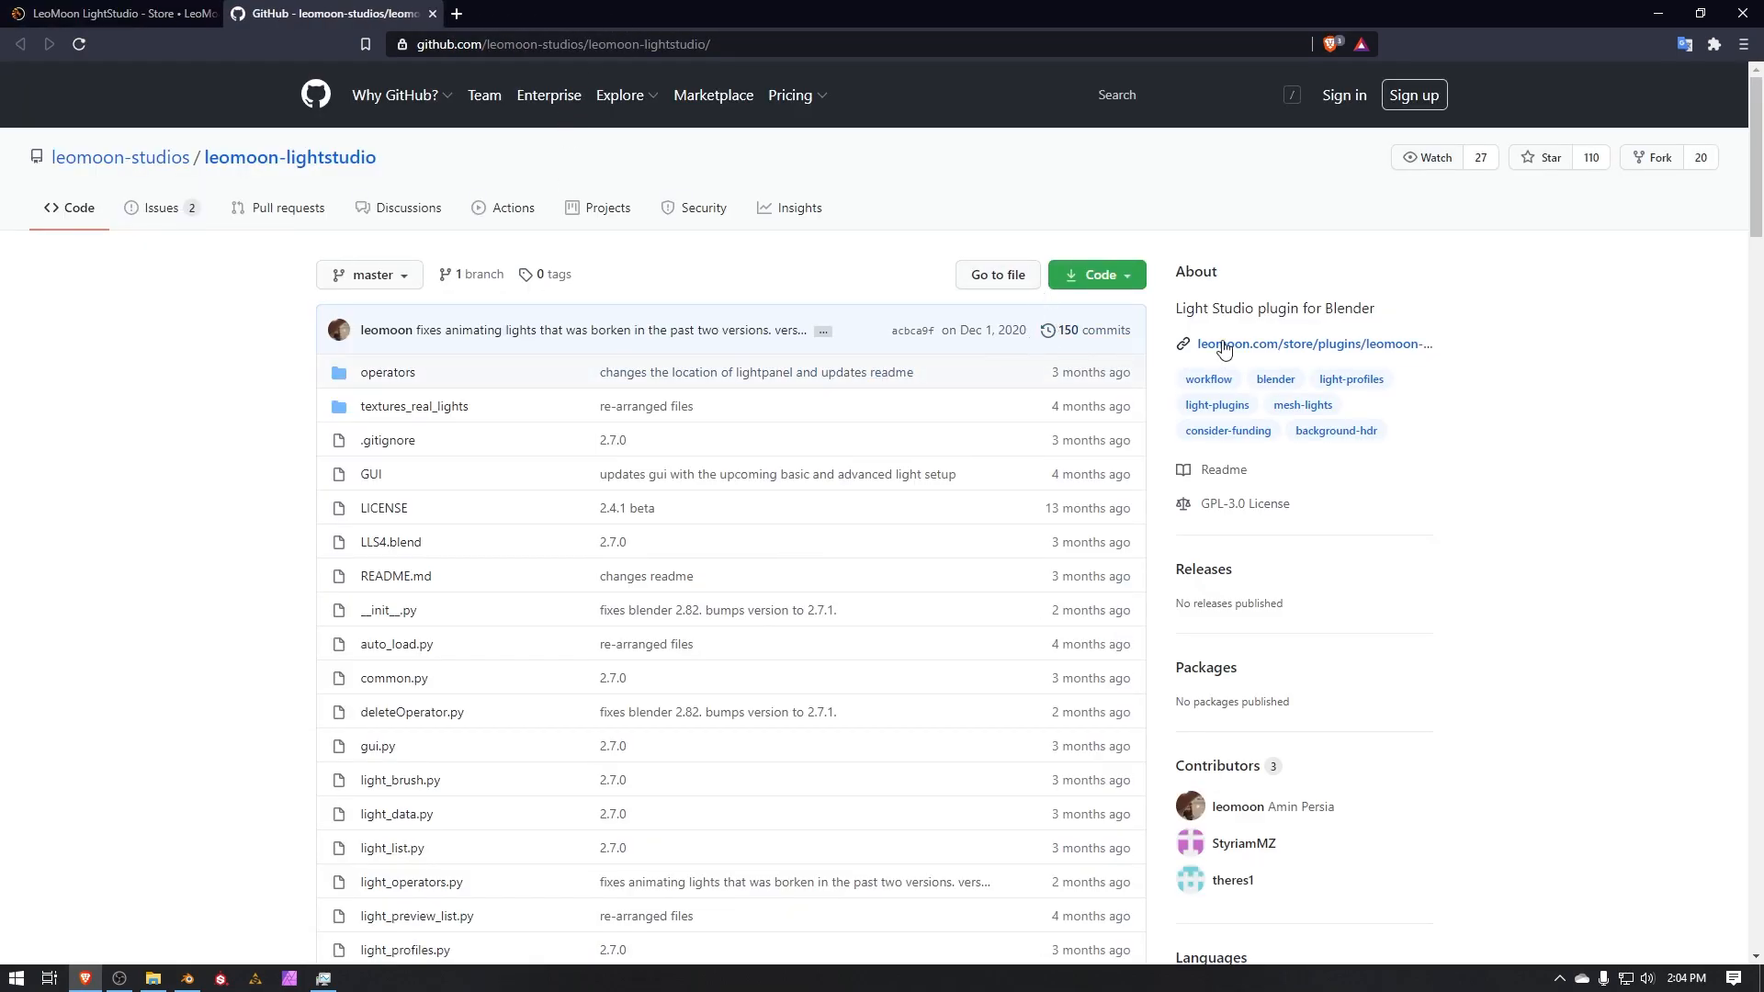
click(1134, 279)
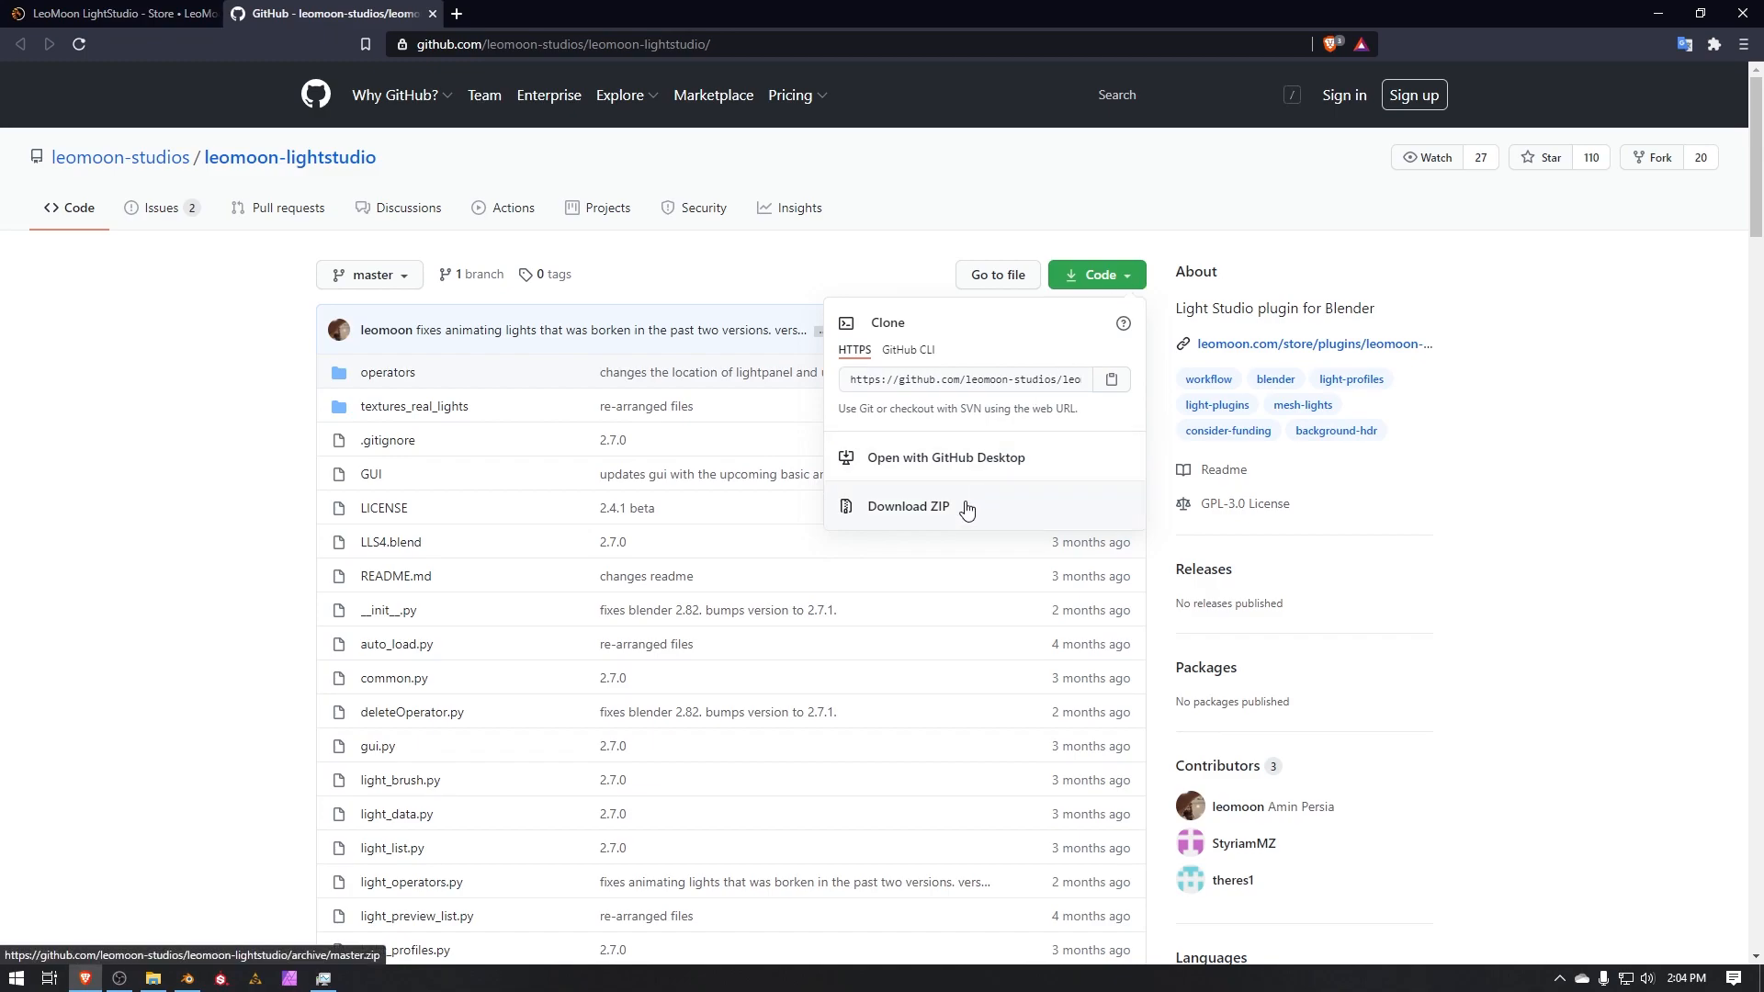
click(1142, 200)
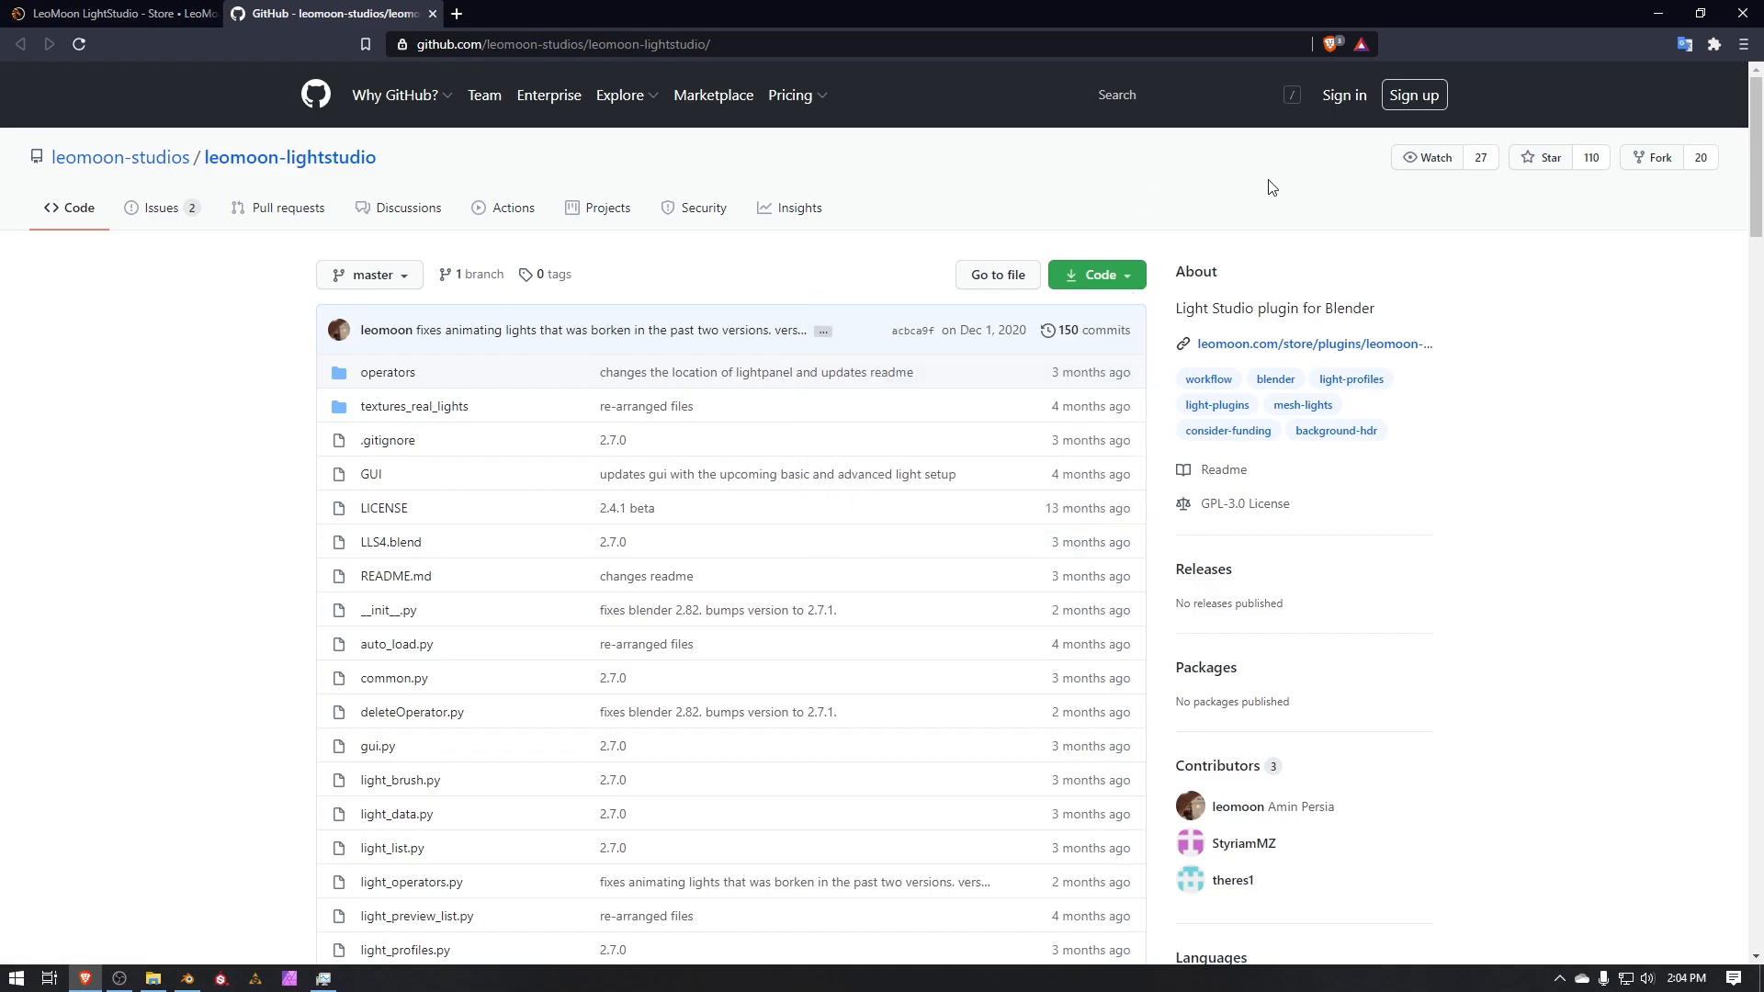
Switch to Blender, apply LightStudio's optional background setup, and create a LightStudio in the scene.
click(1660, 14)
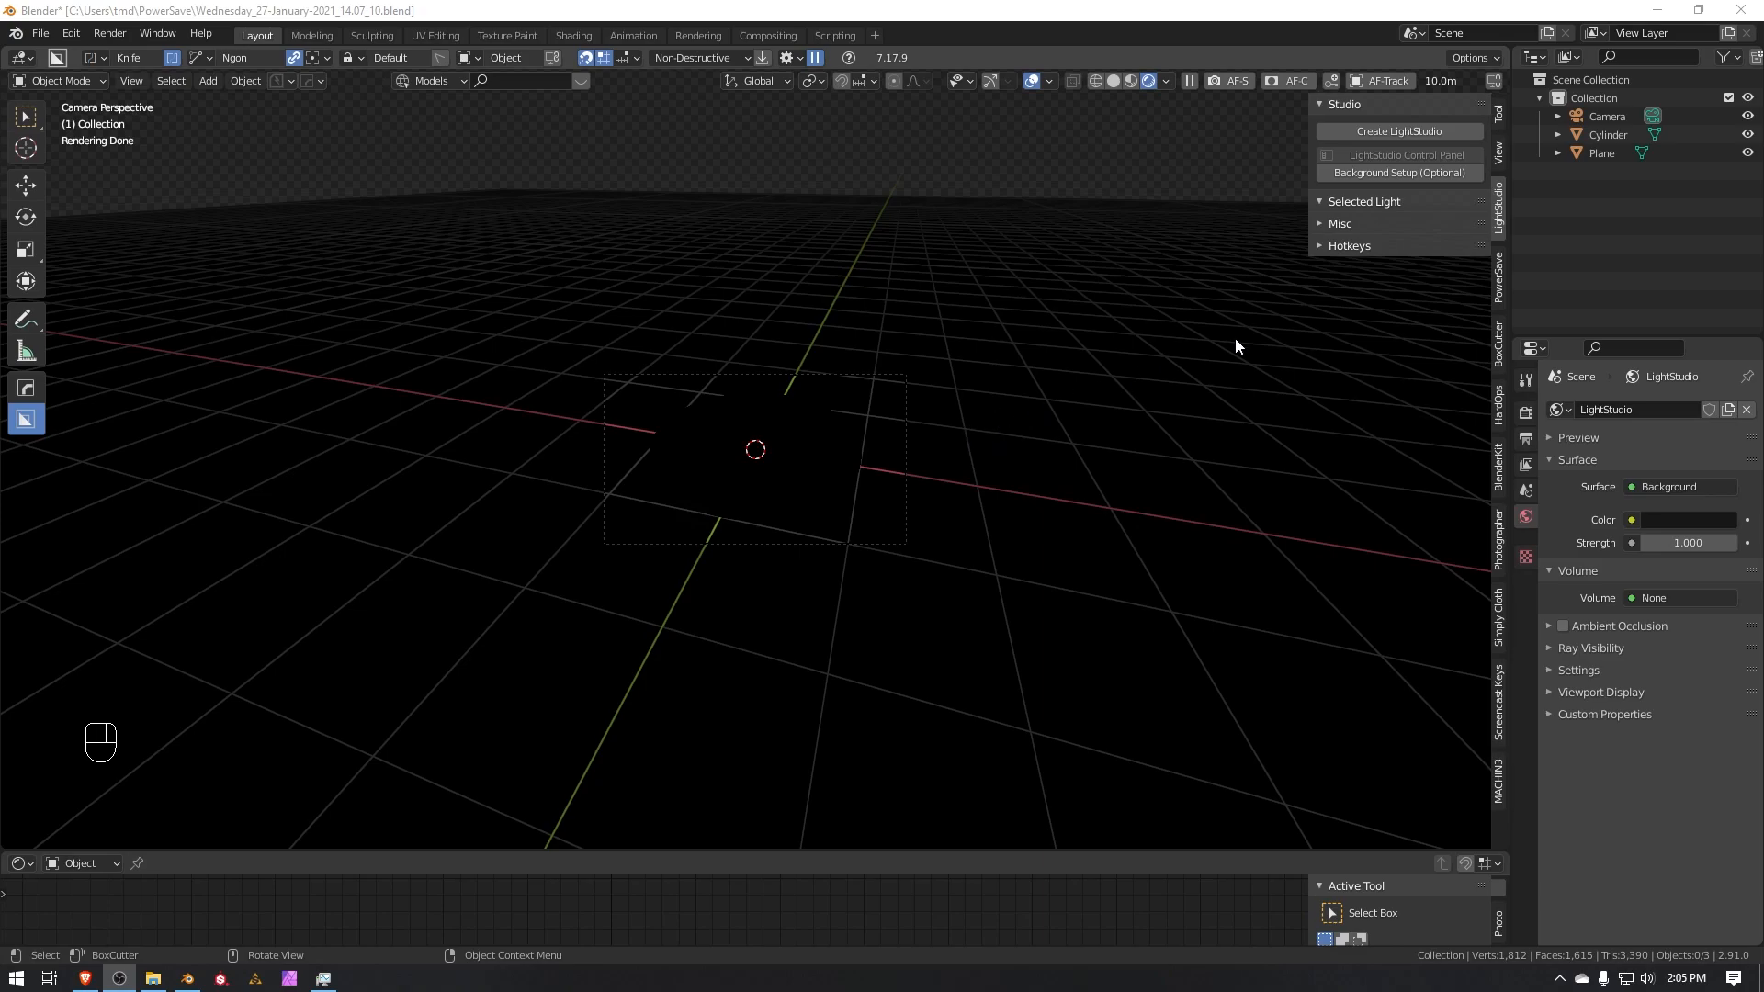
click(1414, 172)
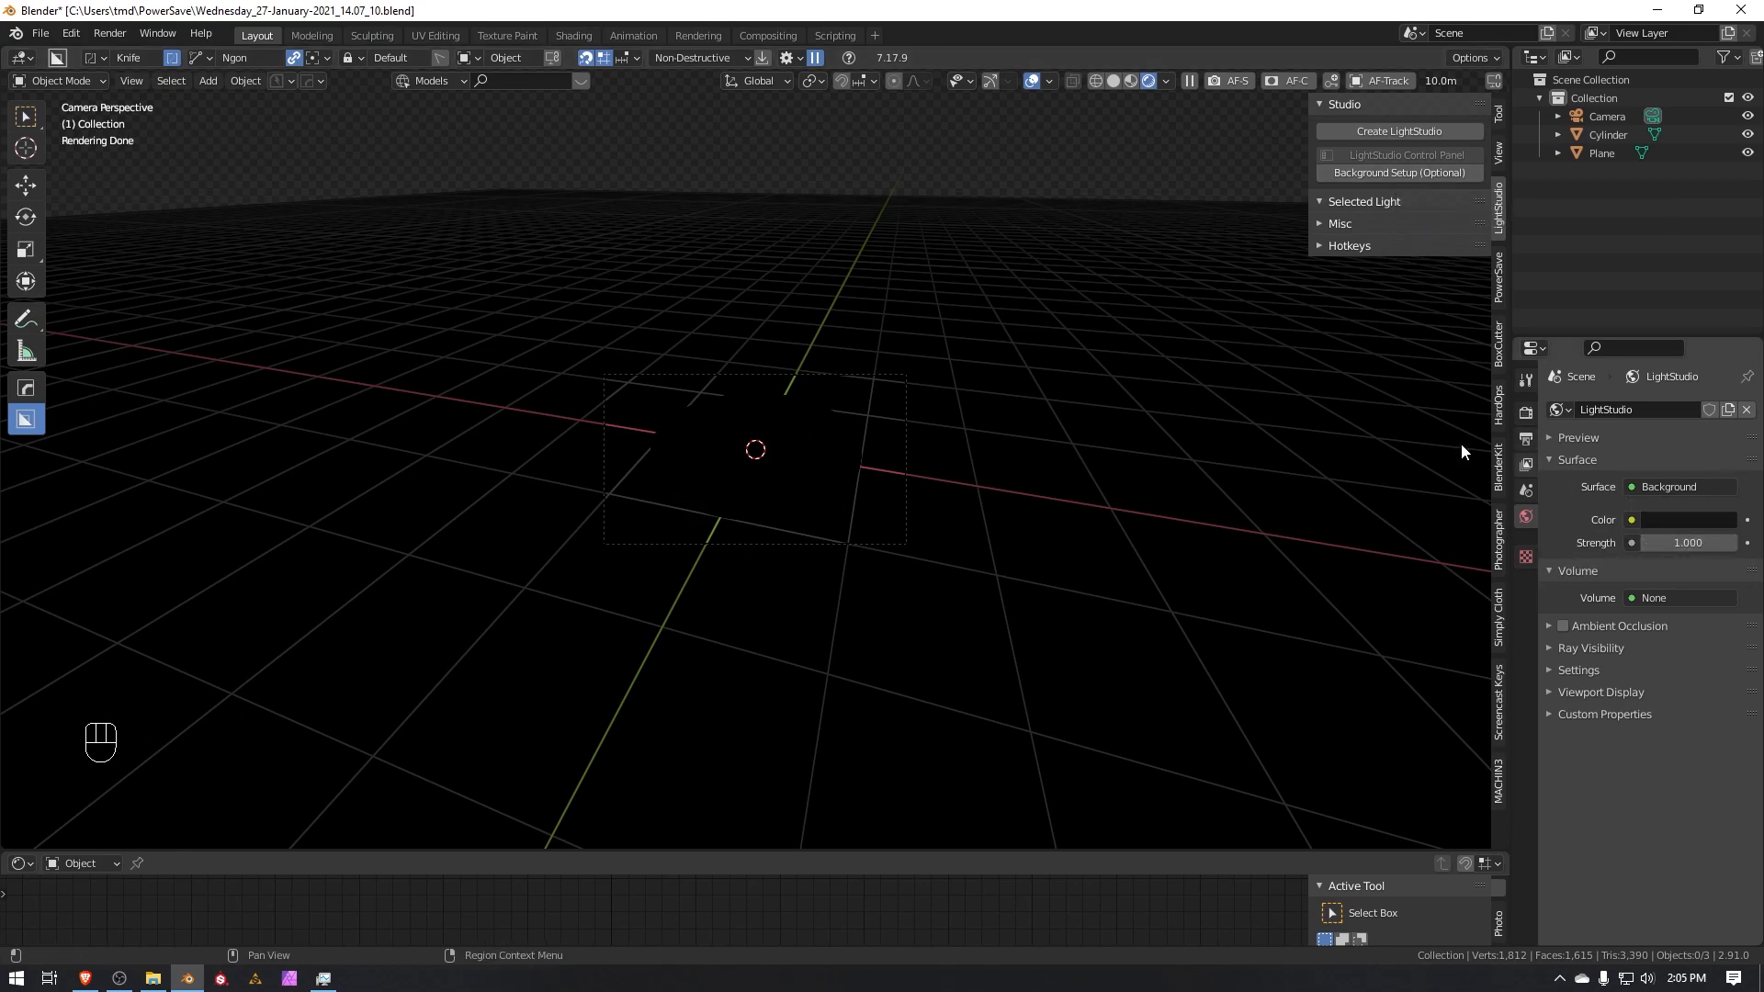
click(1380, 130)
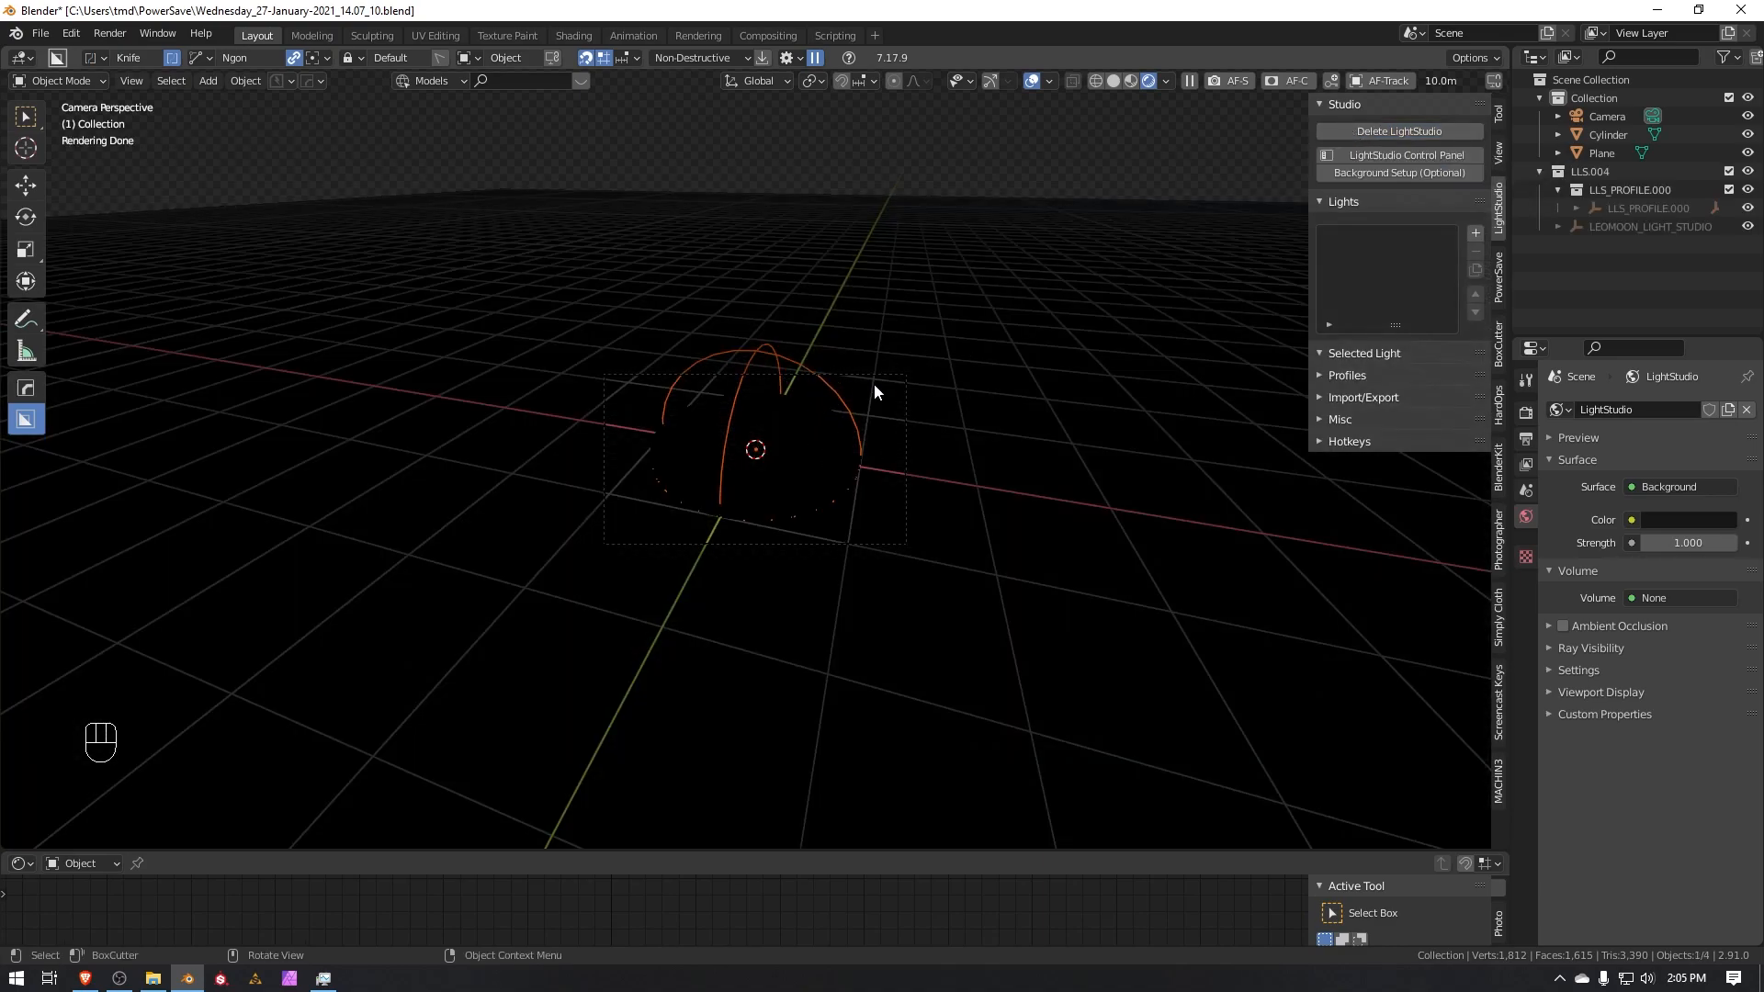
Add a first light to the LightStudio and view the scene through the camera.
middle_drag(1048, 432, 850, 456)
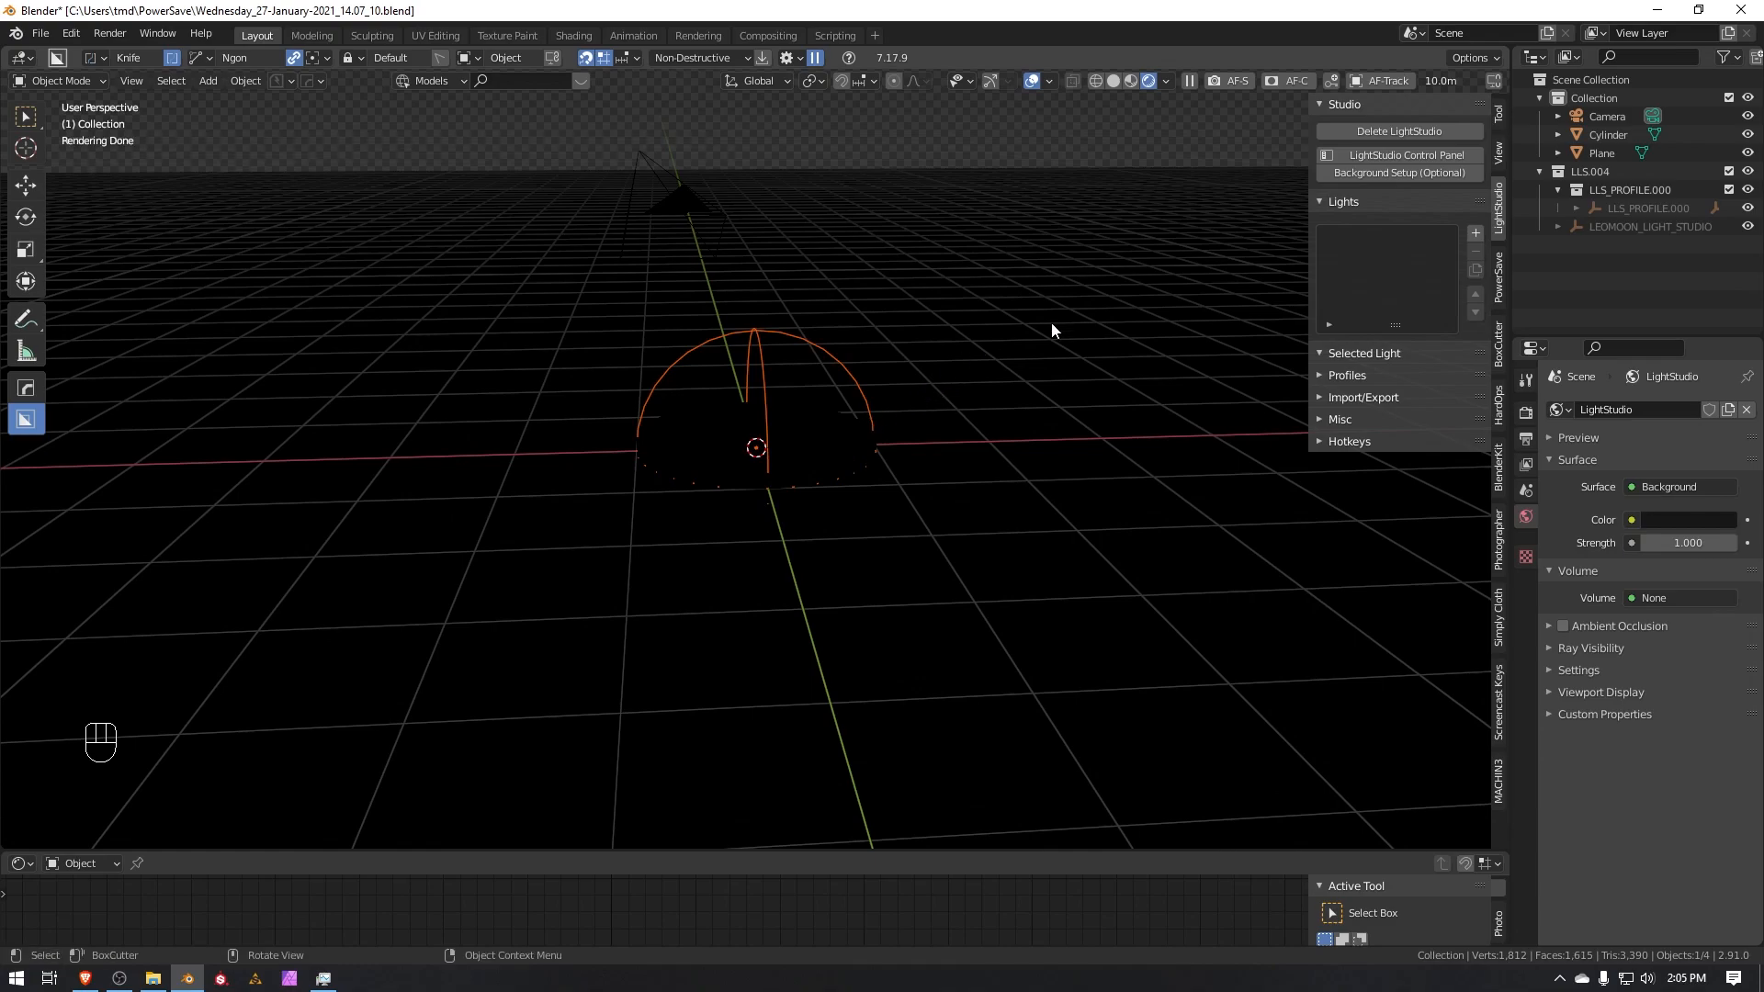
click(1475, 231)
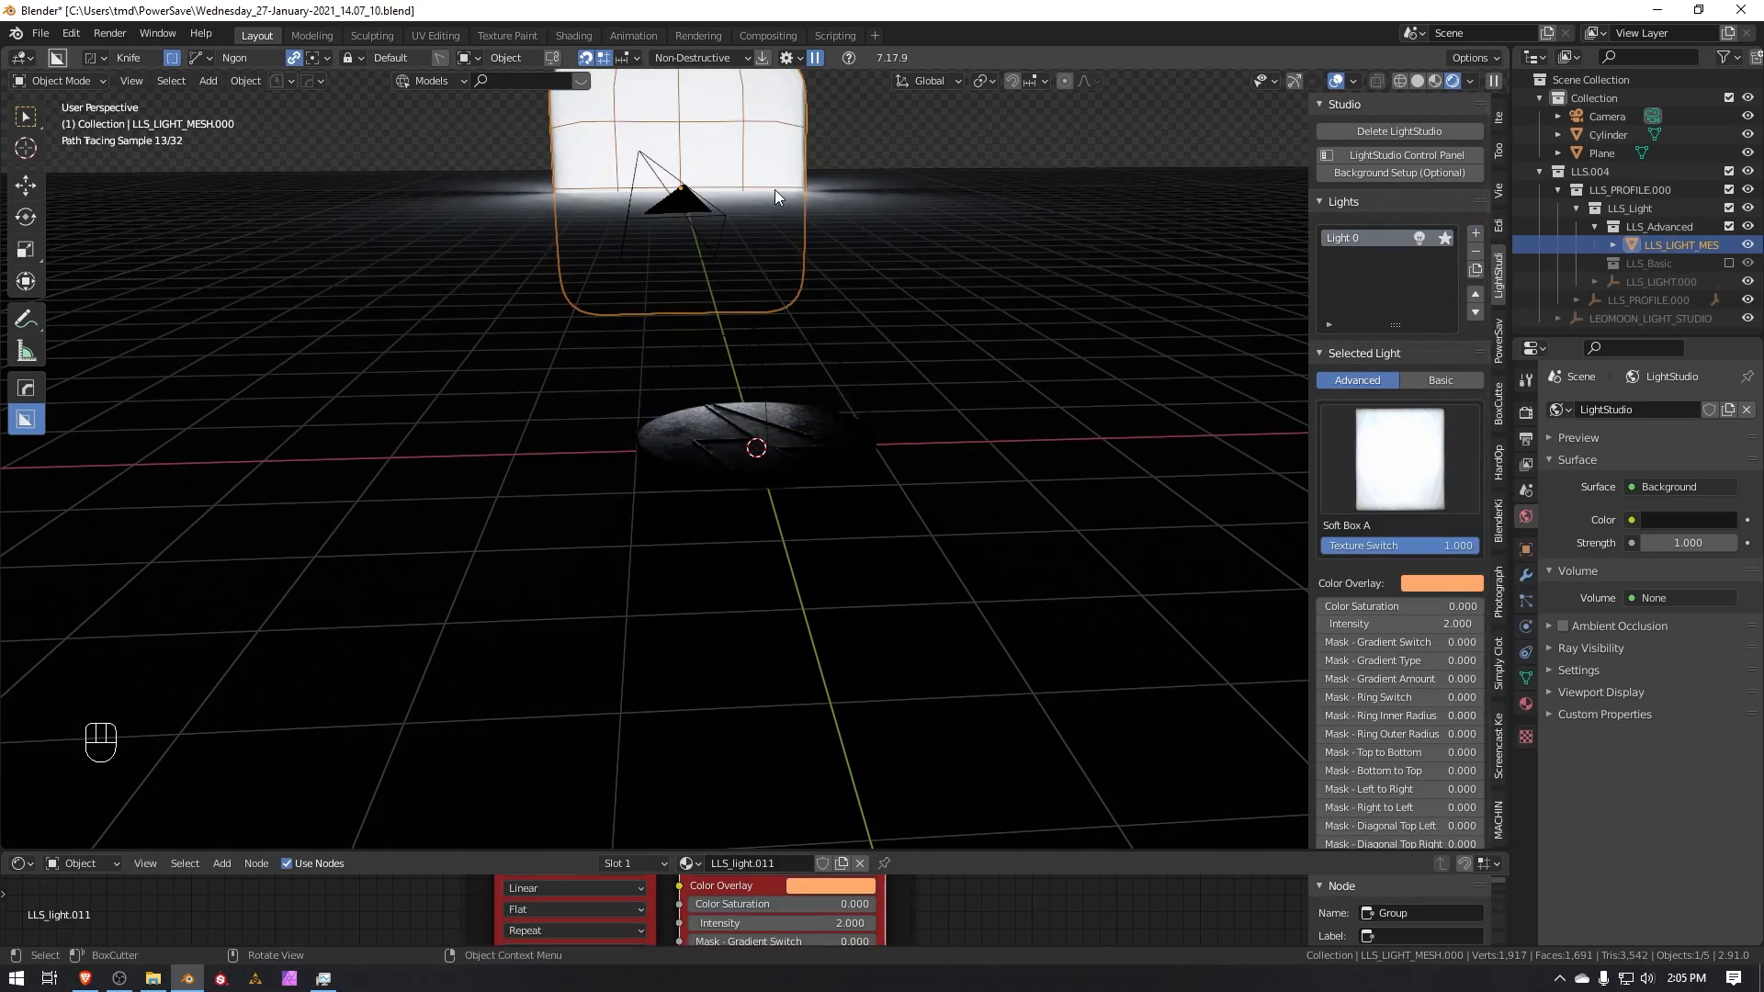
scroll(779, 193, down, 3)
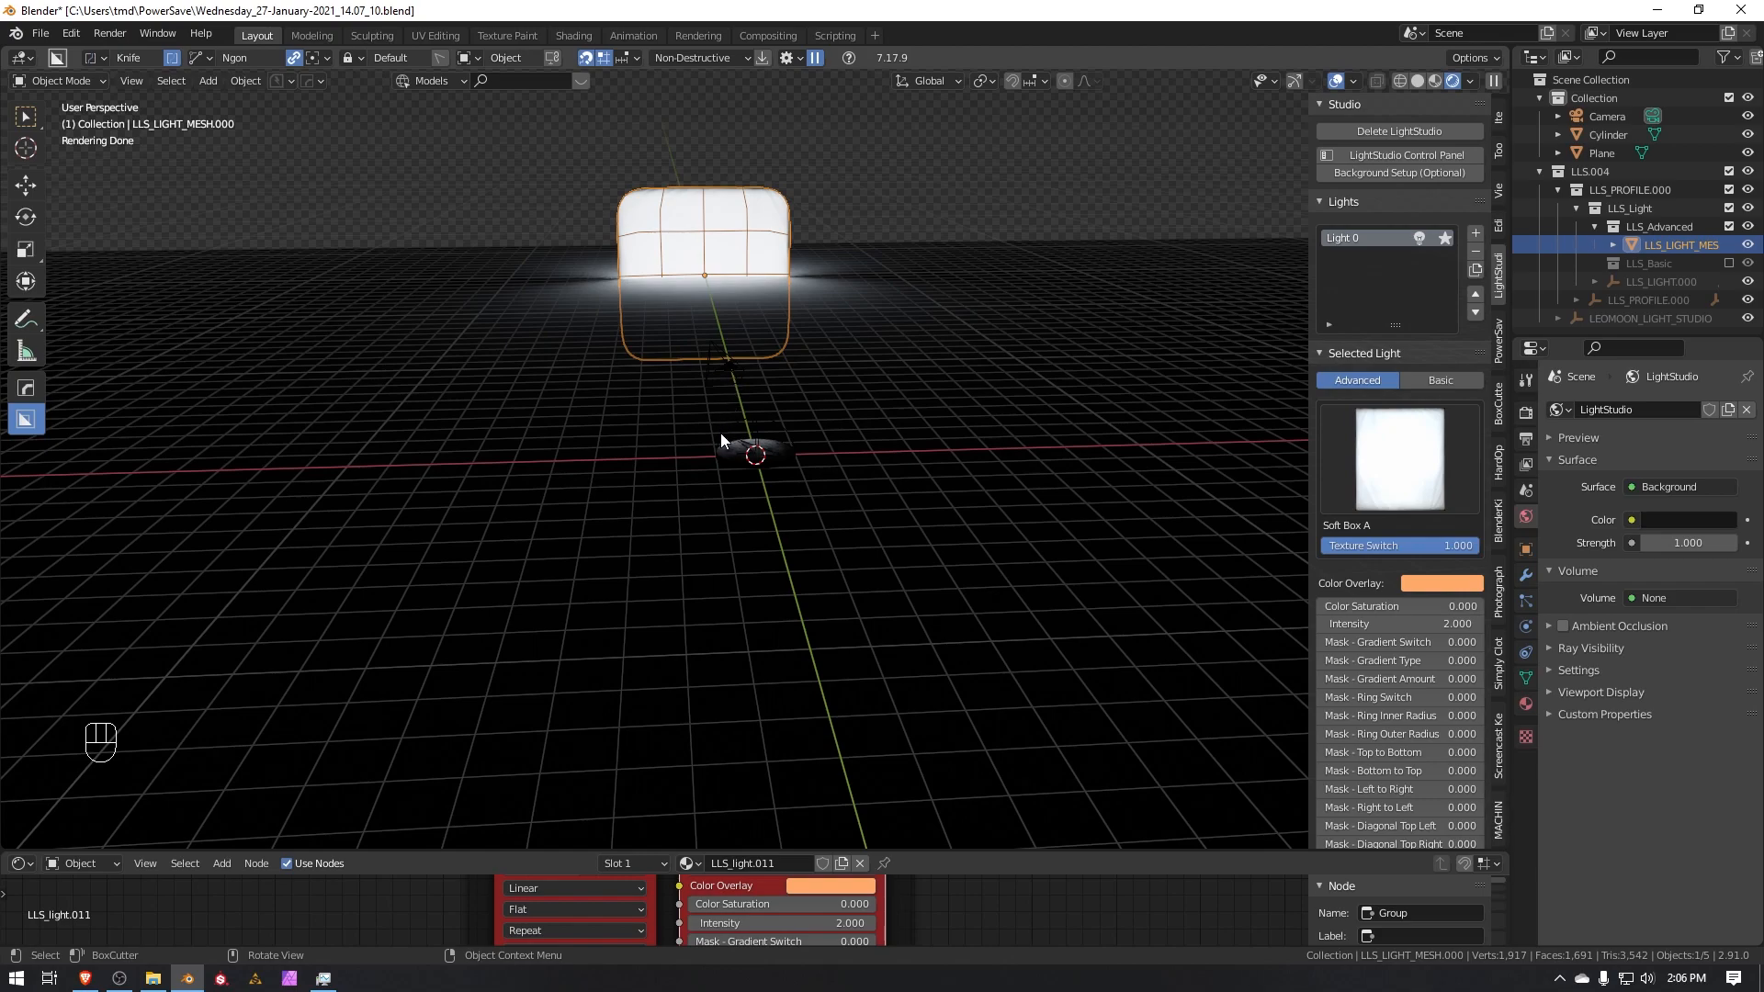
scroll(719, 435, up, 2)
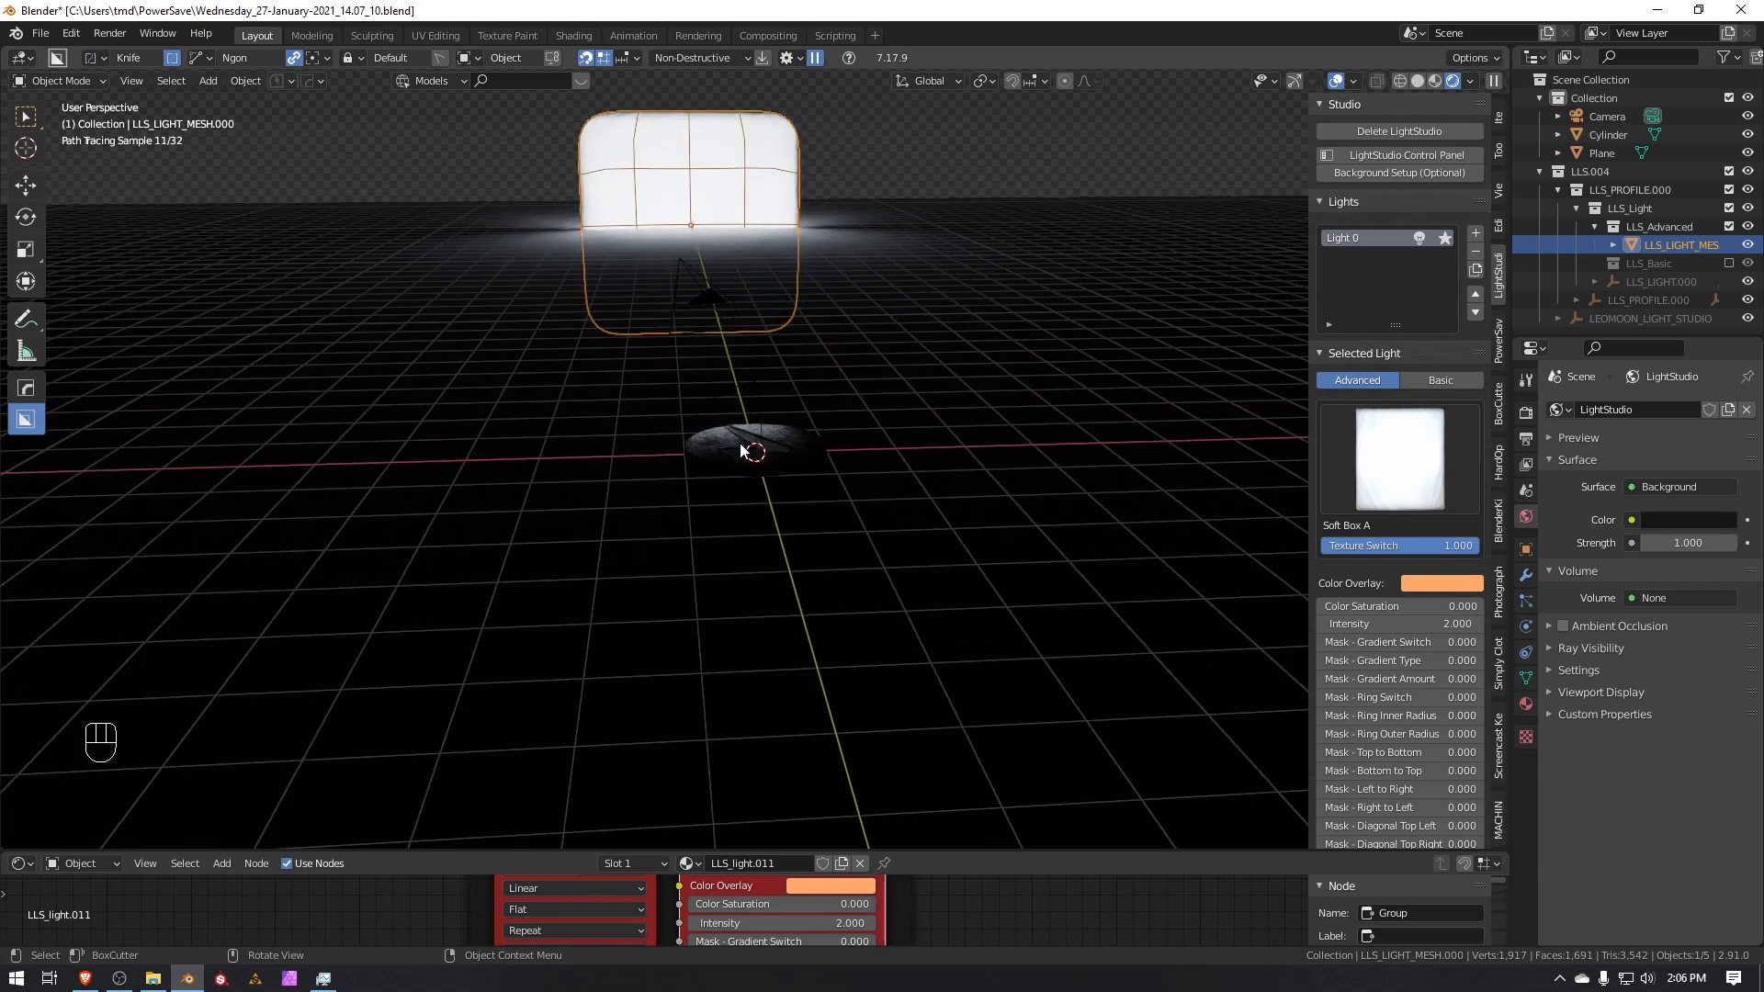
key(KP_0)
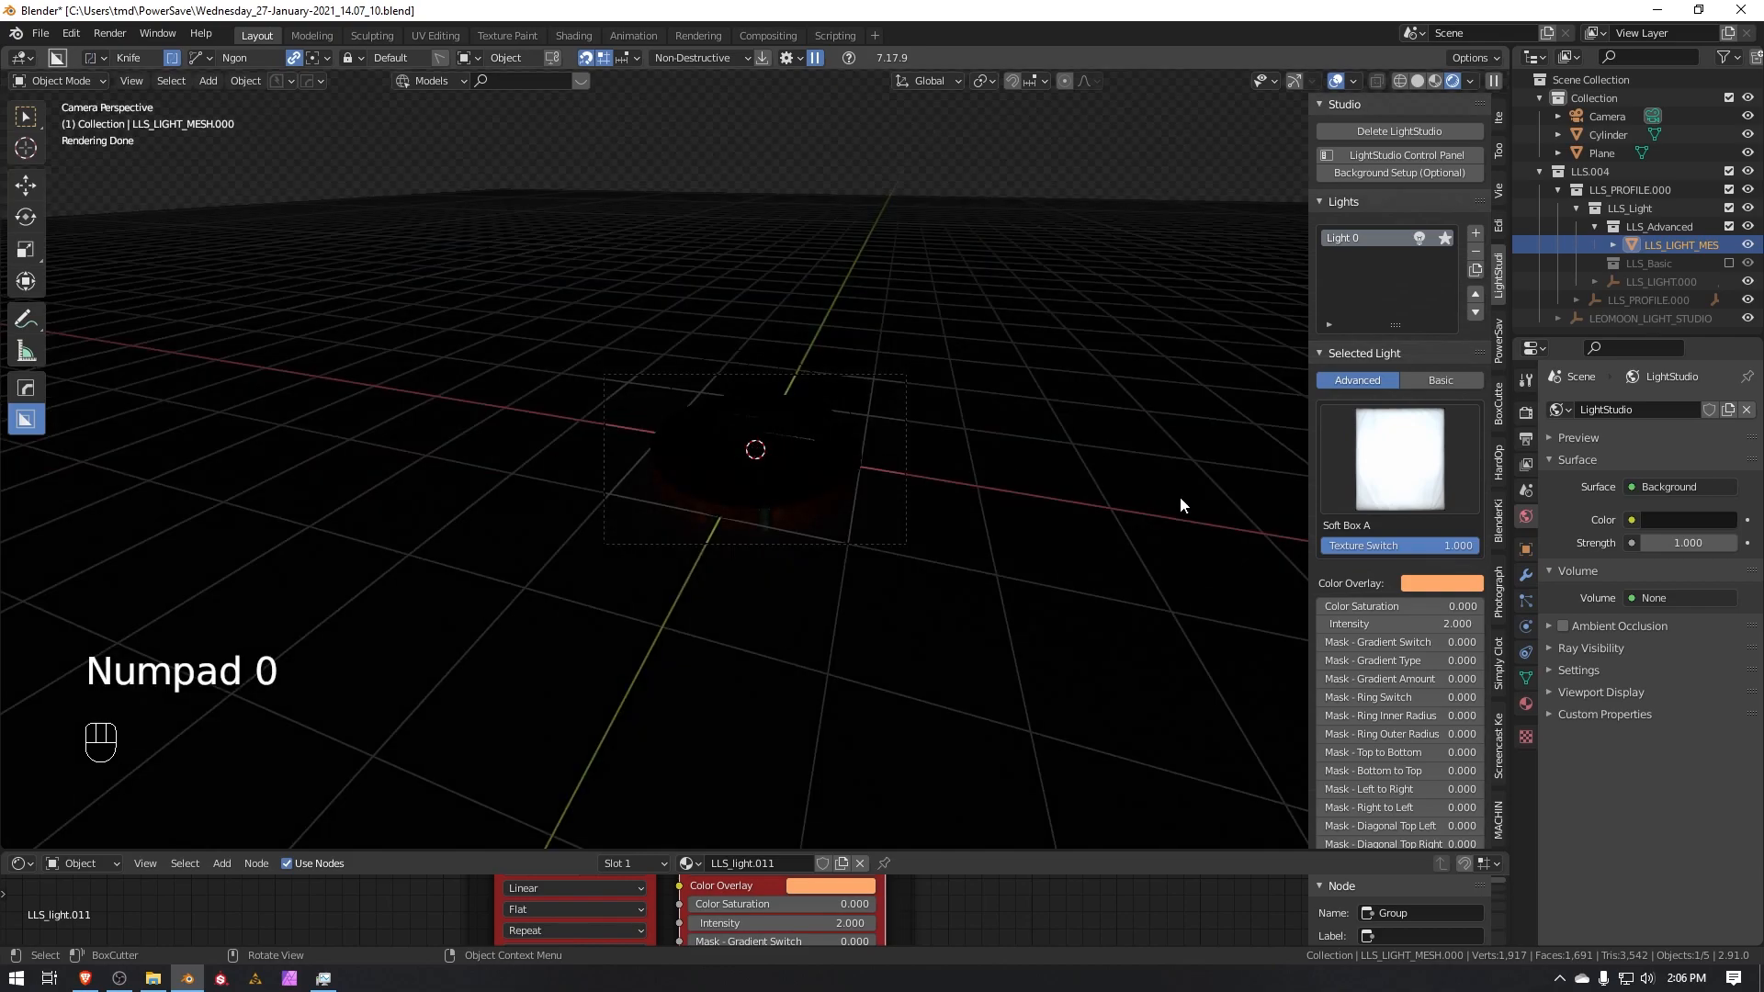
Open the LightStudio control panel and move the first light to its side edge, slightly above mid-height, to light the object from behind.
click(1409, 154)
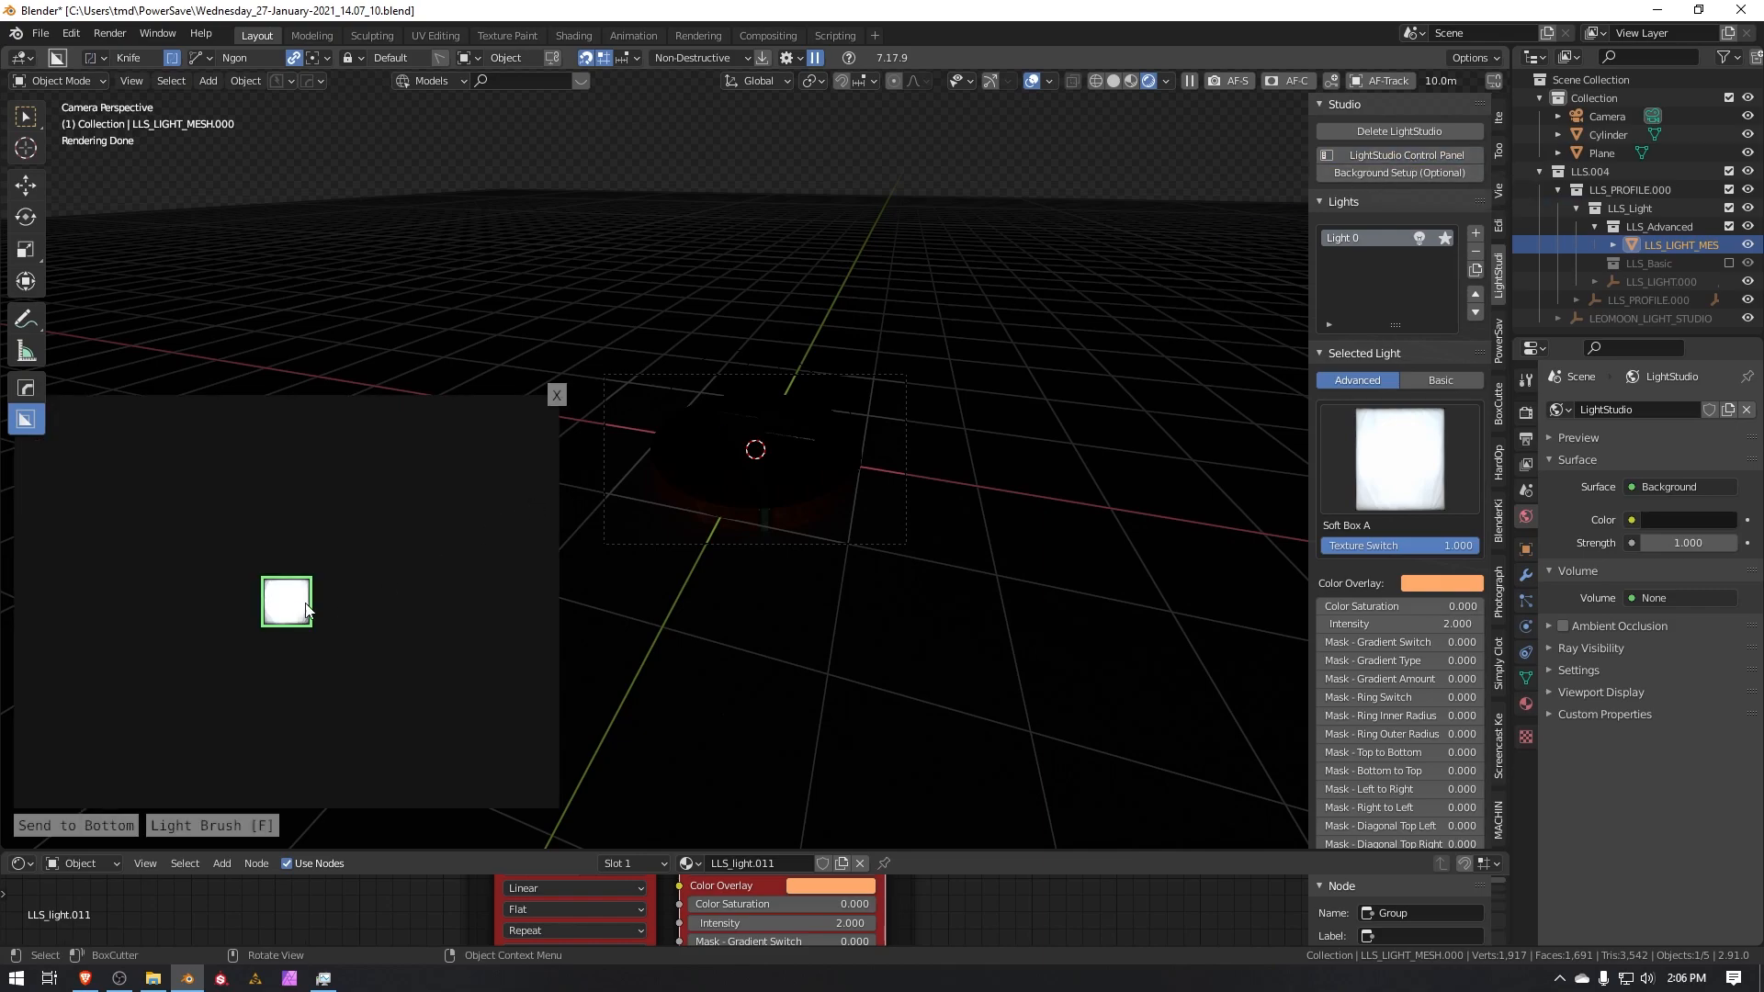
drag(558, 589, 362, 526)
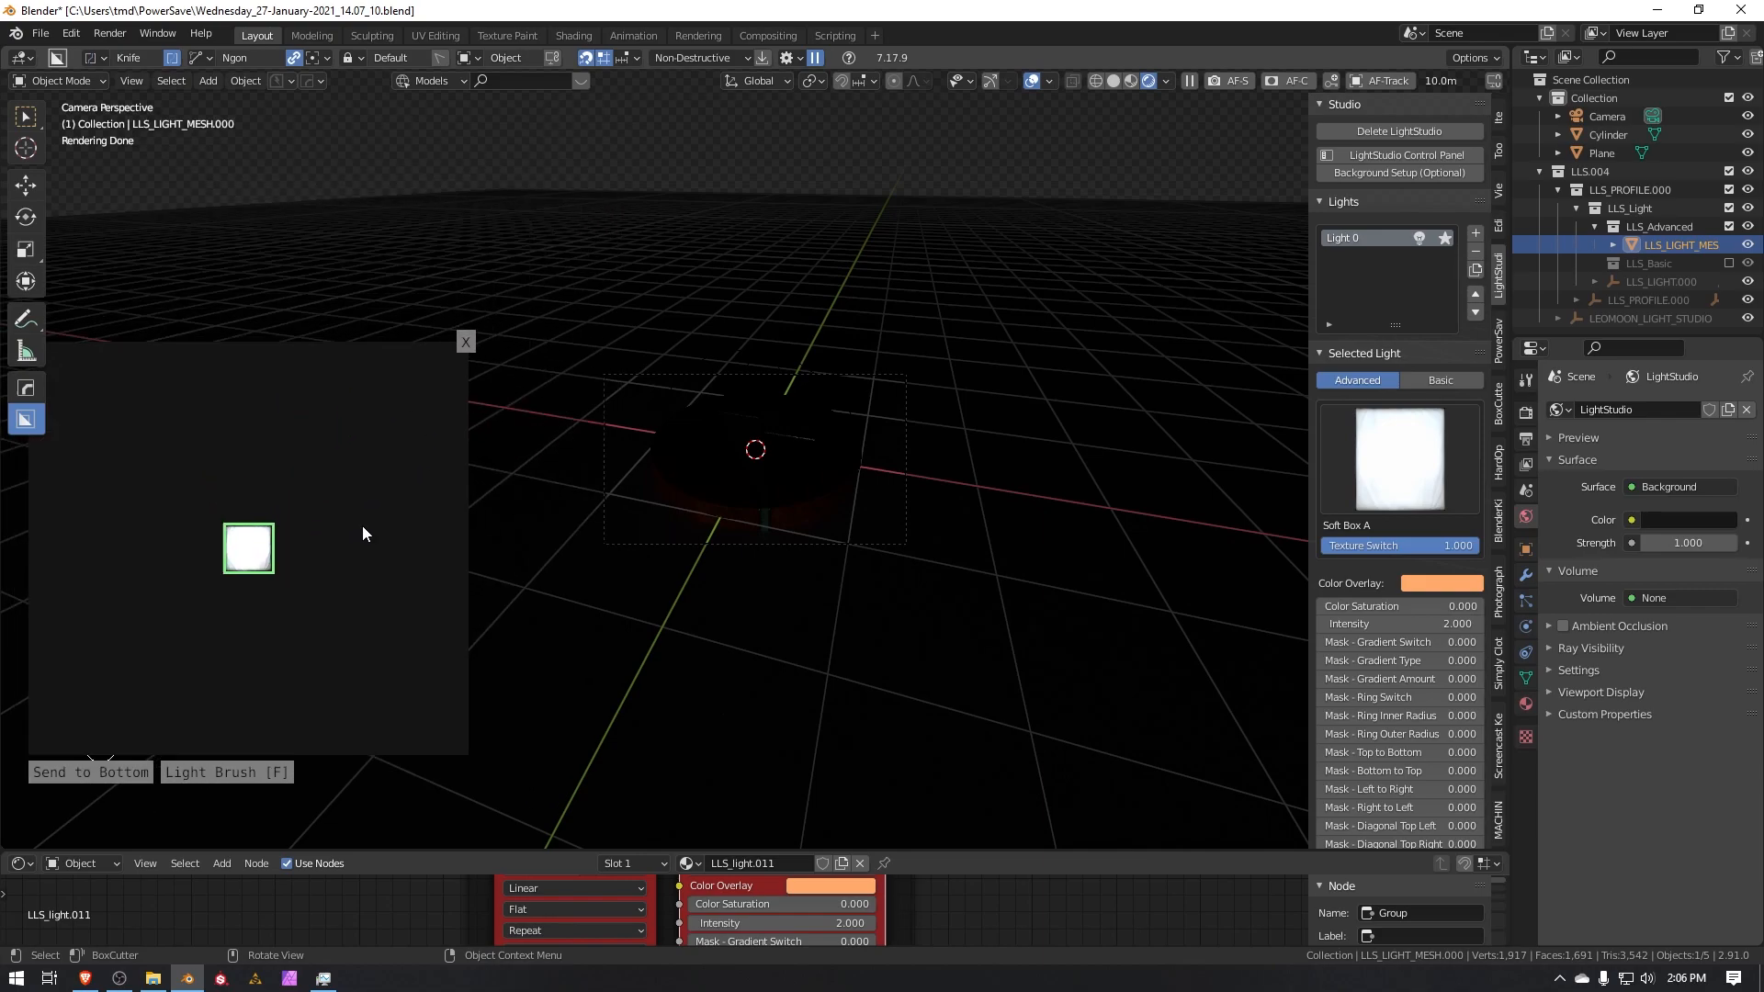
drag(266, 562, 44, 531)
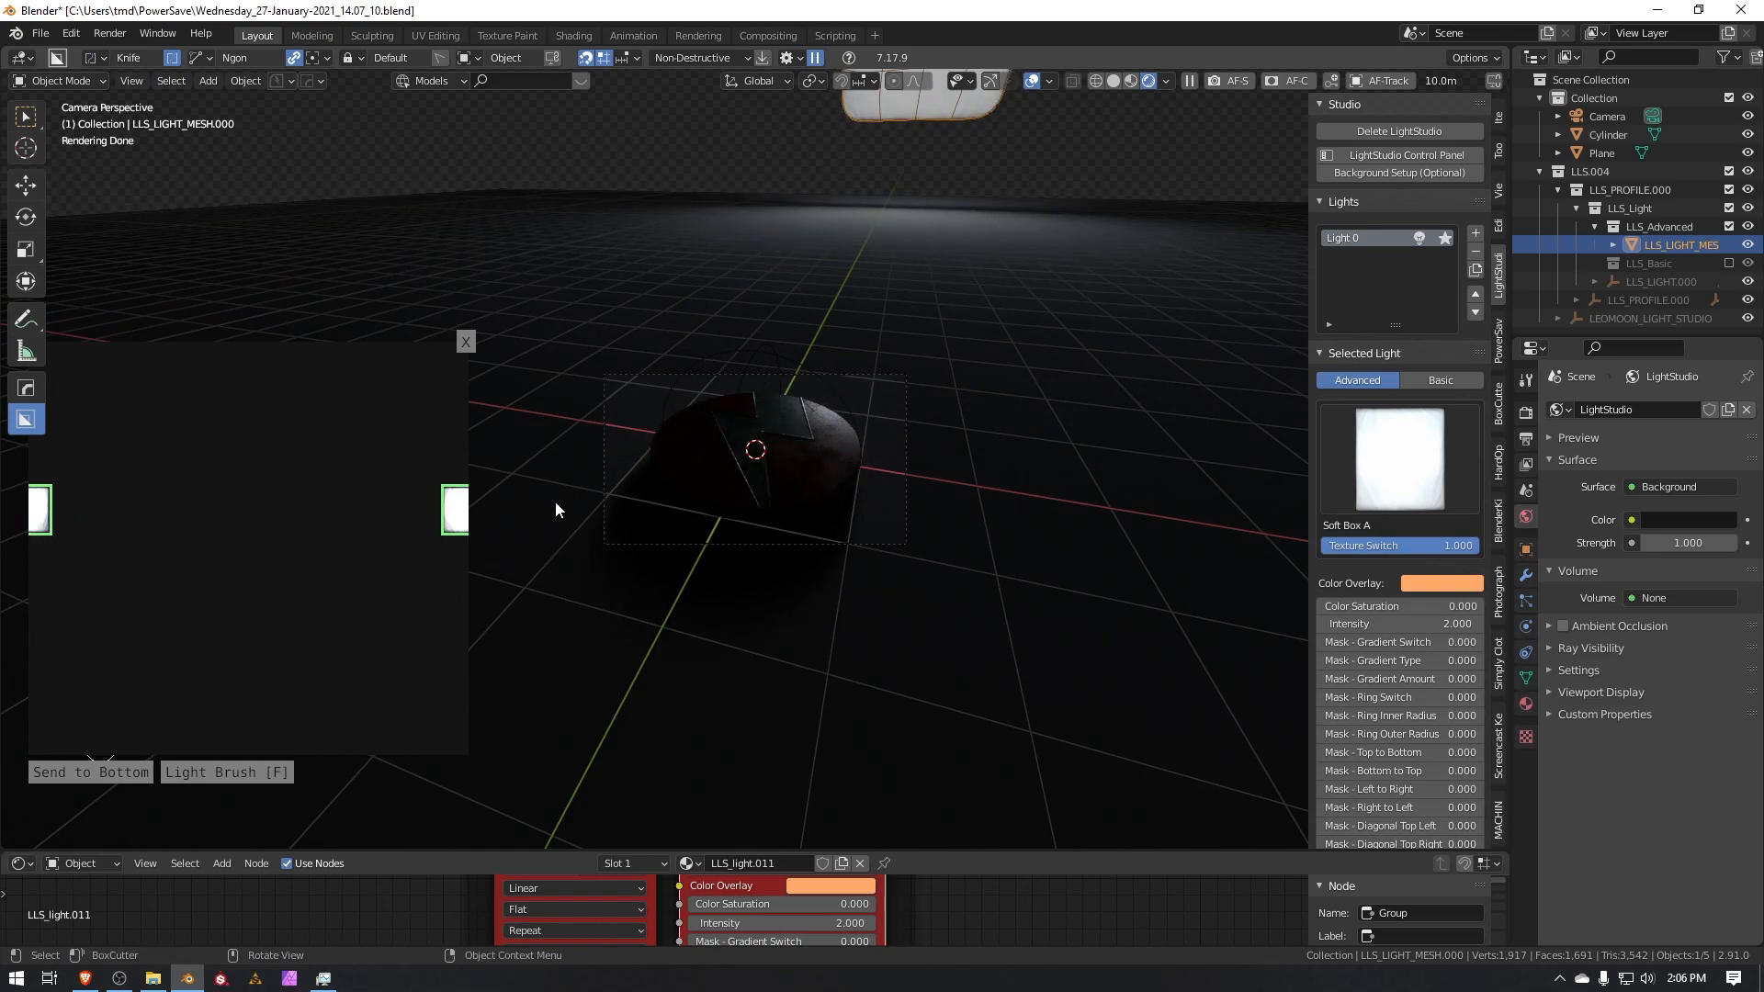
Enlarge the first light to nearly twice its size and adjust its position near the control panel's edge.
key(s)
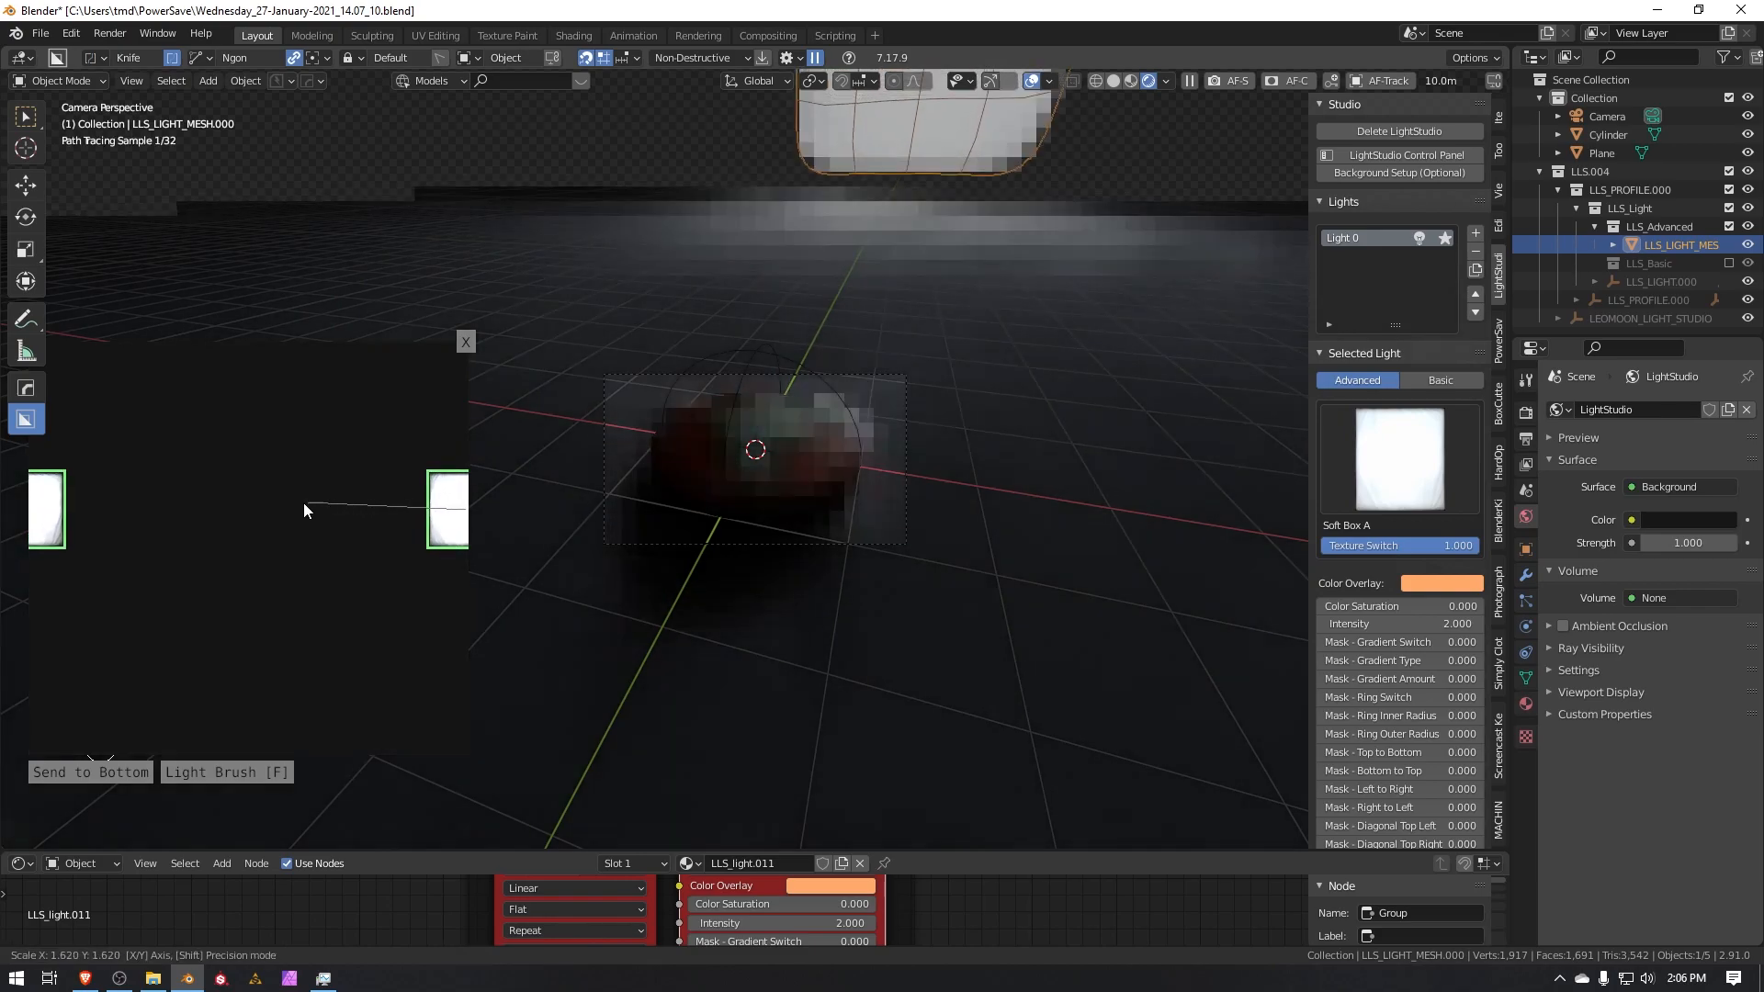
click(279, 507)
key(g)
click(442, 535)
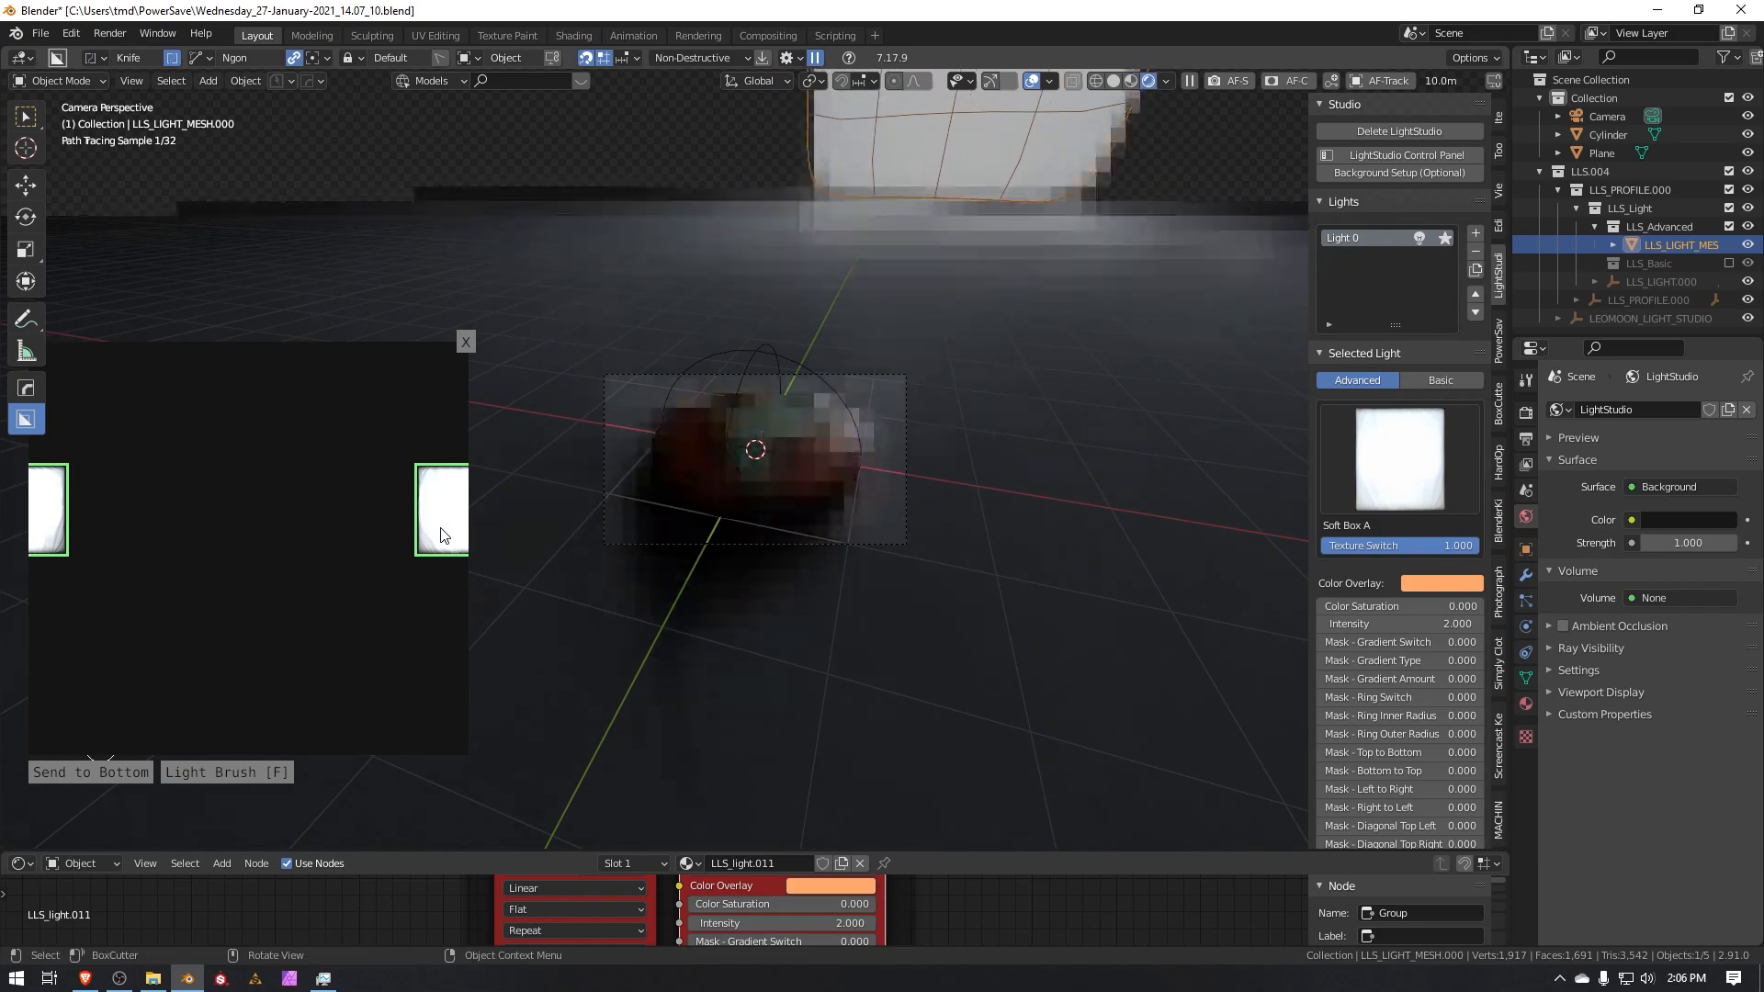
Add two more lights, one left of the control panel's centre at about double size and one right of centre scaled about 1.3 times.
click(1477, 234)
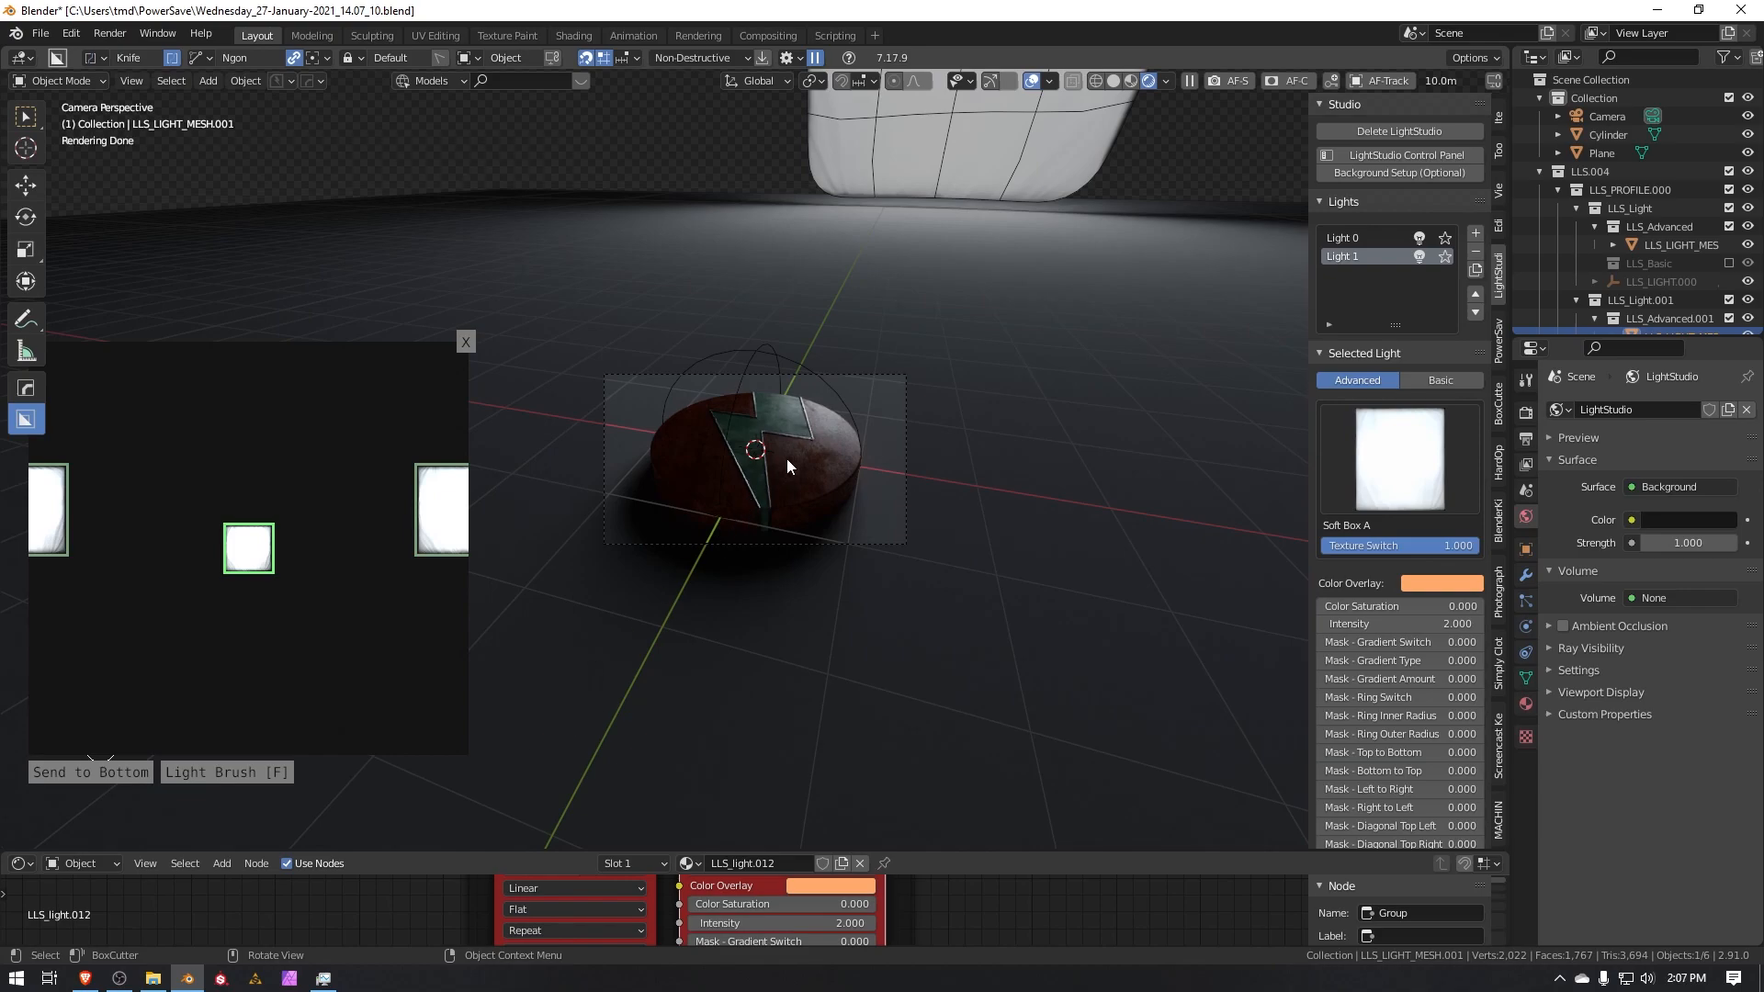
mouse_move(248, 548)
mouse_down()
mouse_move(182, 542)
mouse_move(224, 548)
mouse_up()
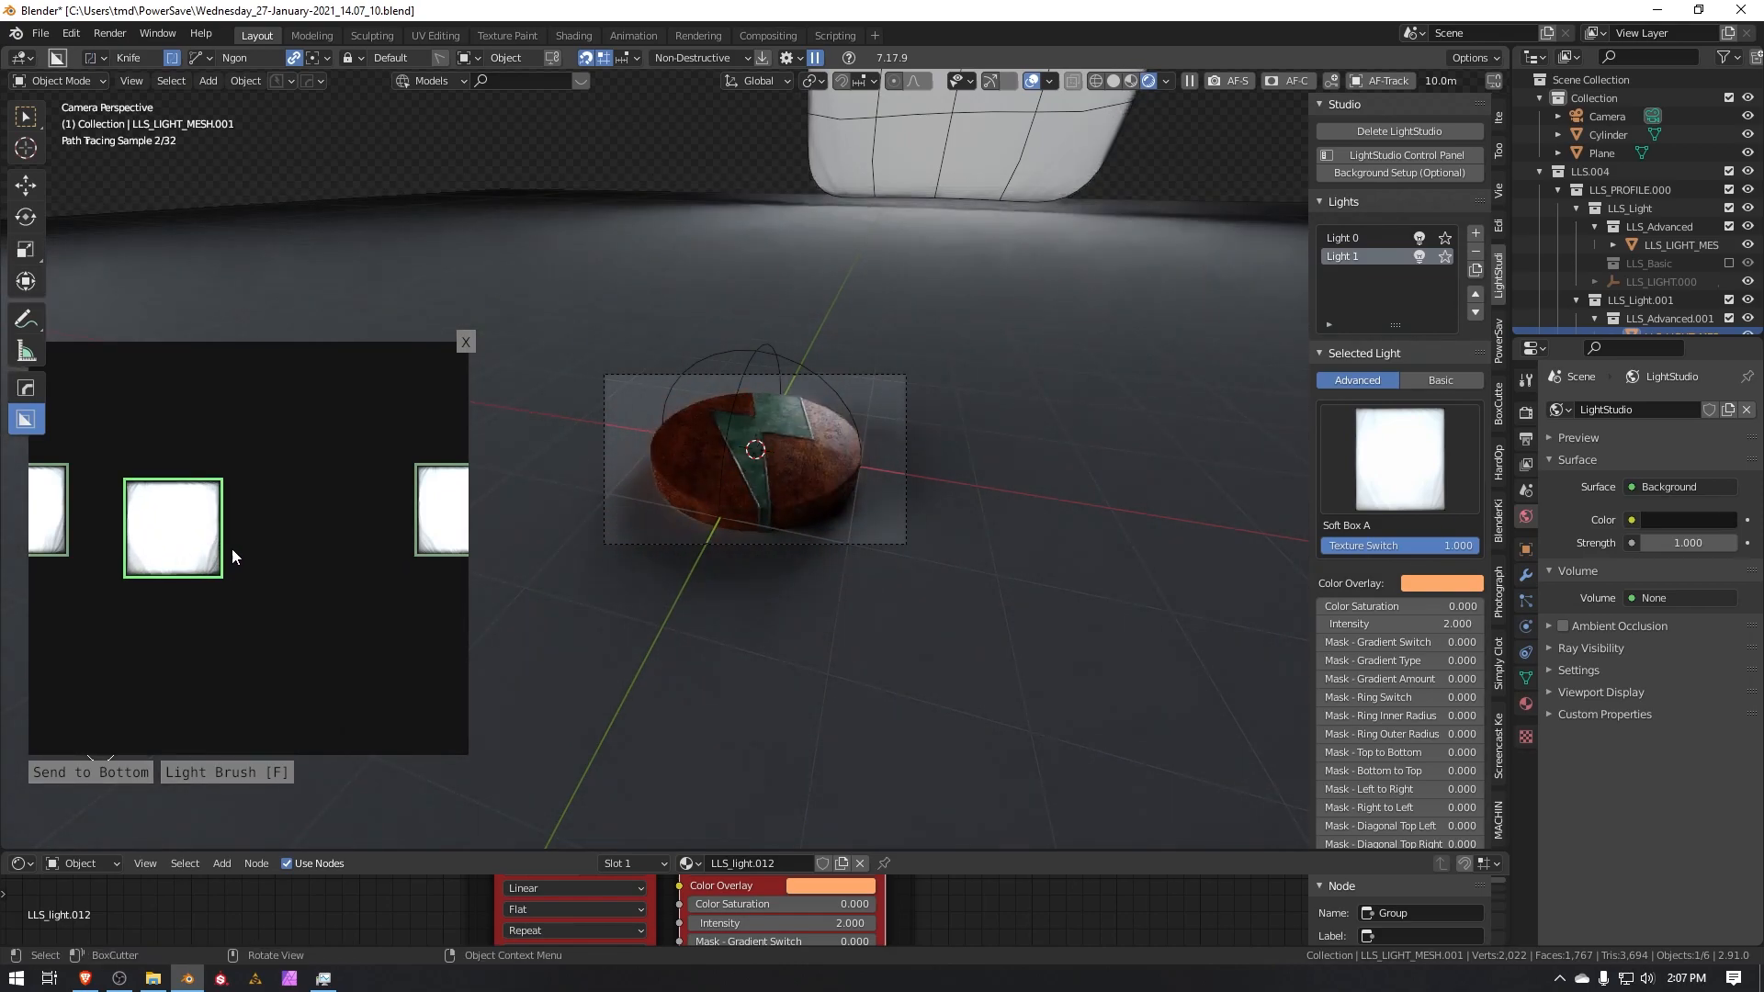
click(1475, 233)
drag(258, 551, 364, 554)
key(s)
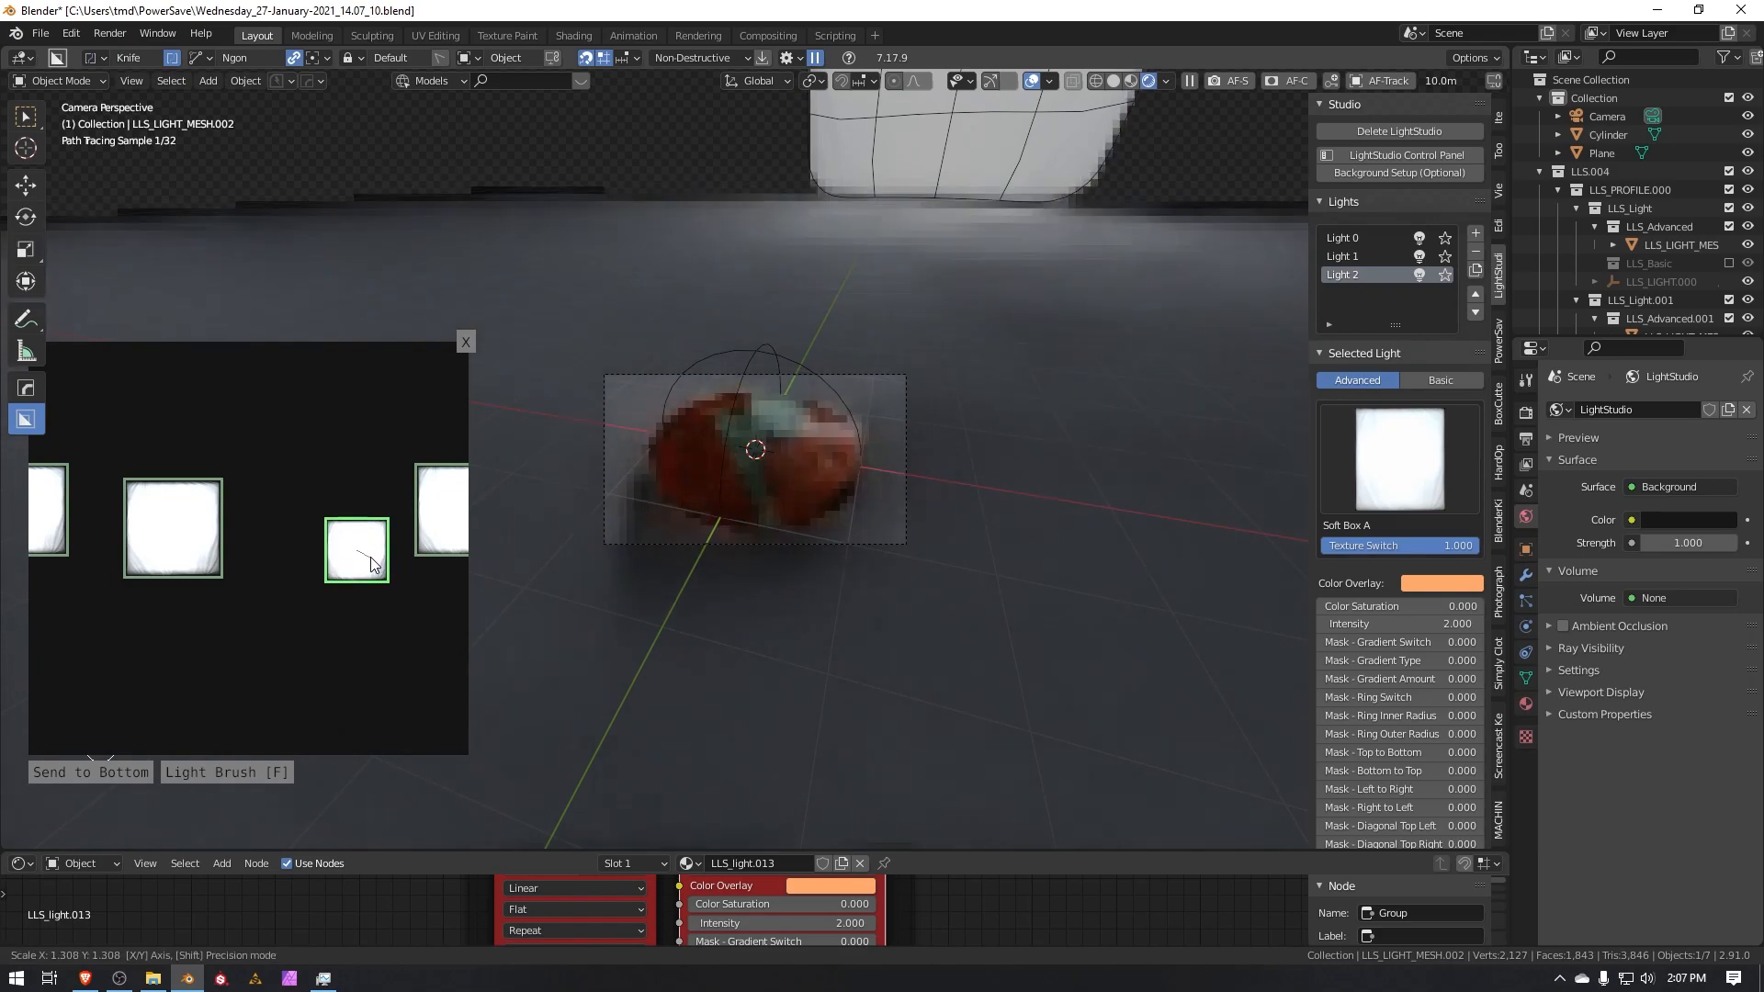
click(371, 556)
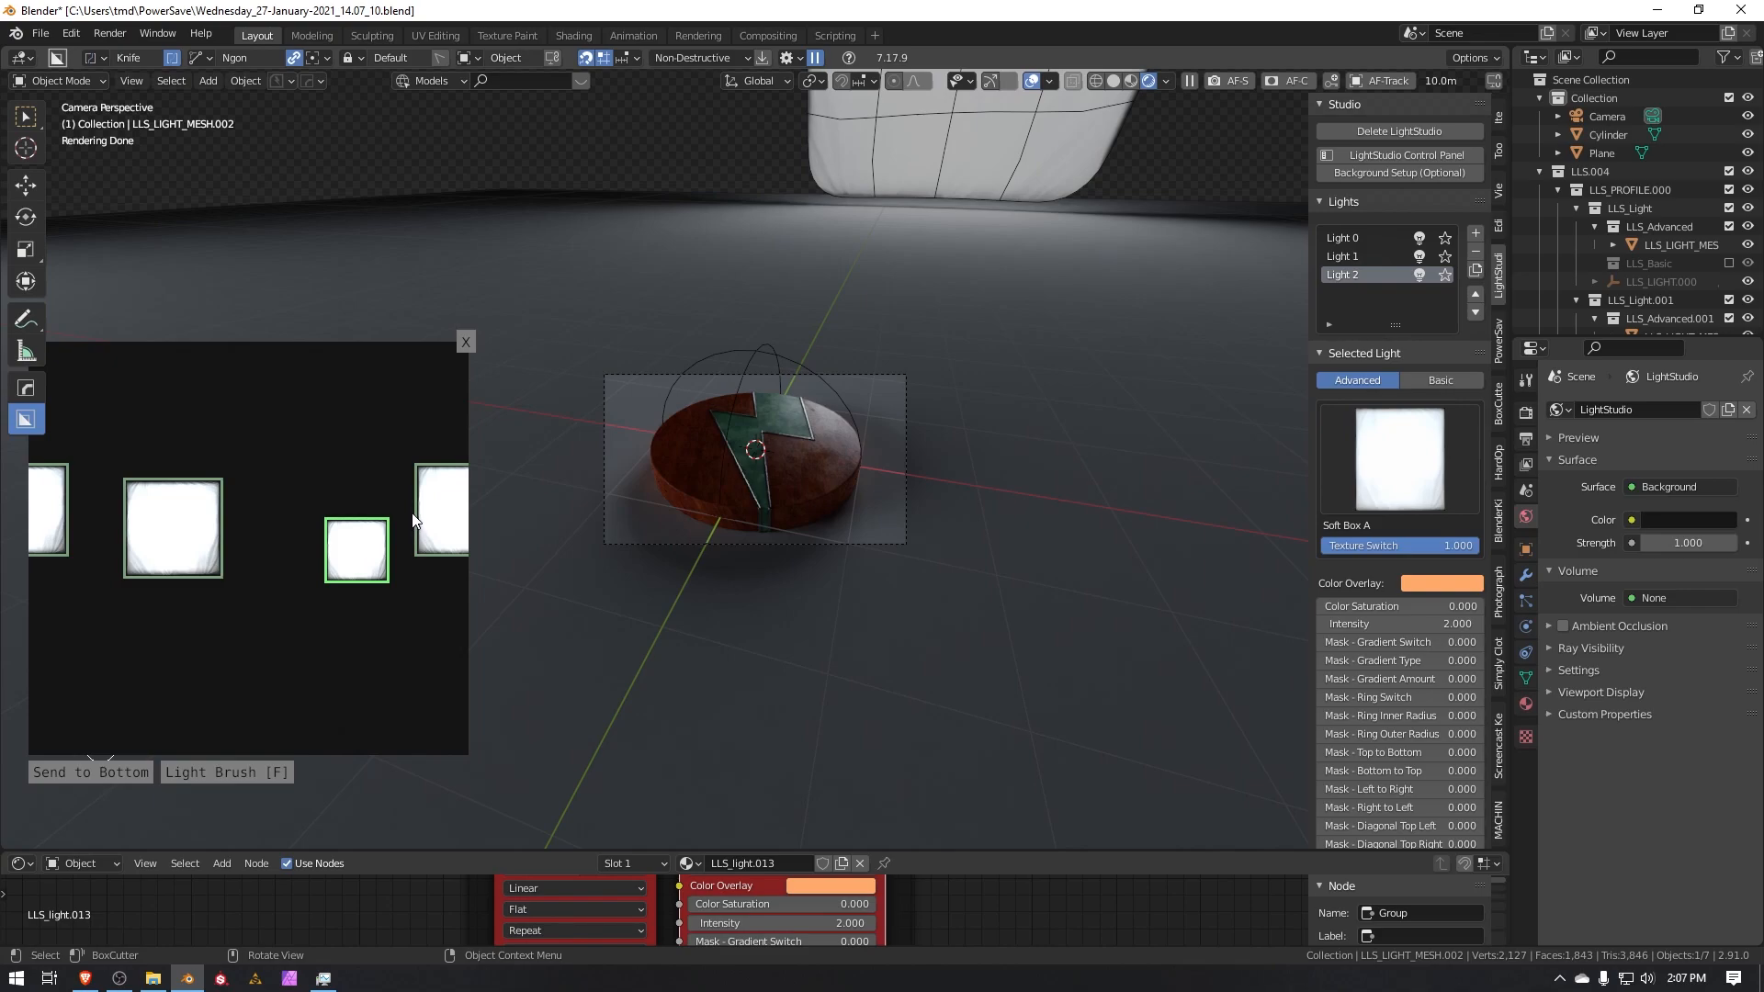
Mute Light 1 and Light 0 so that only Light 2 illuminates the object.
click(170, 514)
right_click(167, 509)
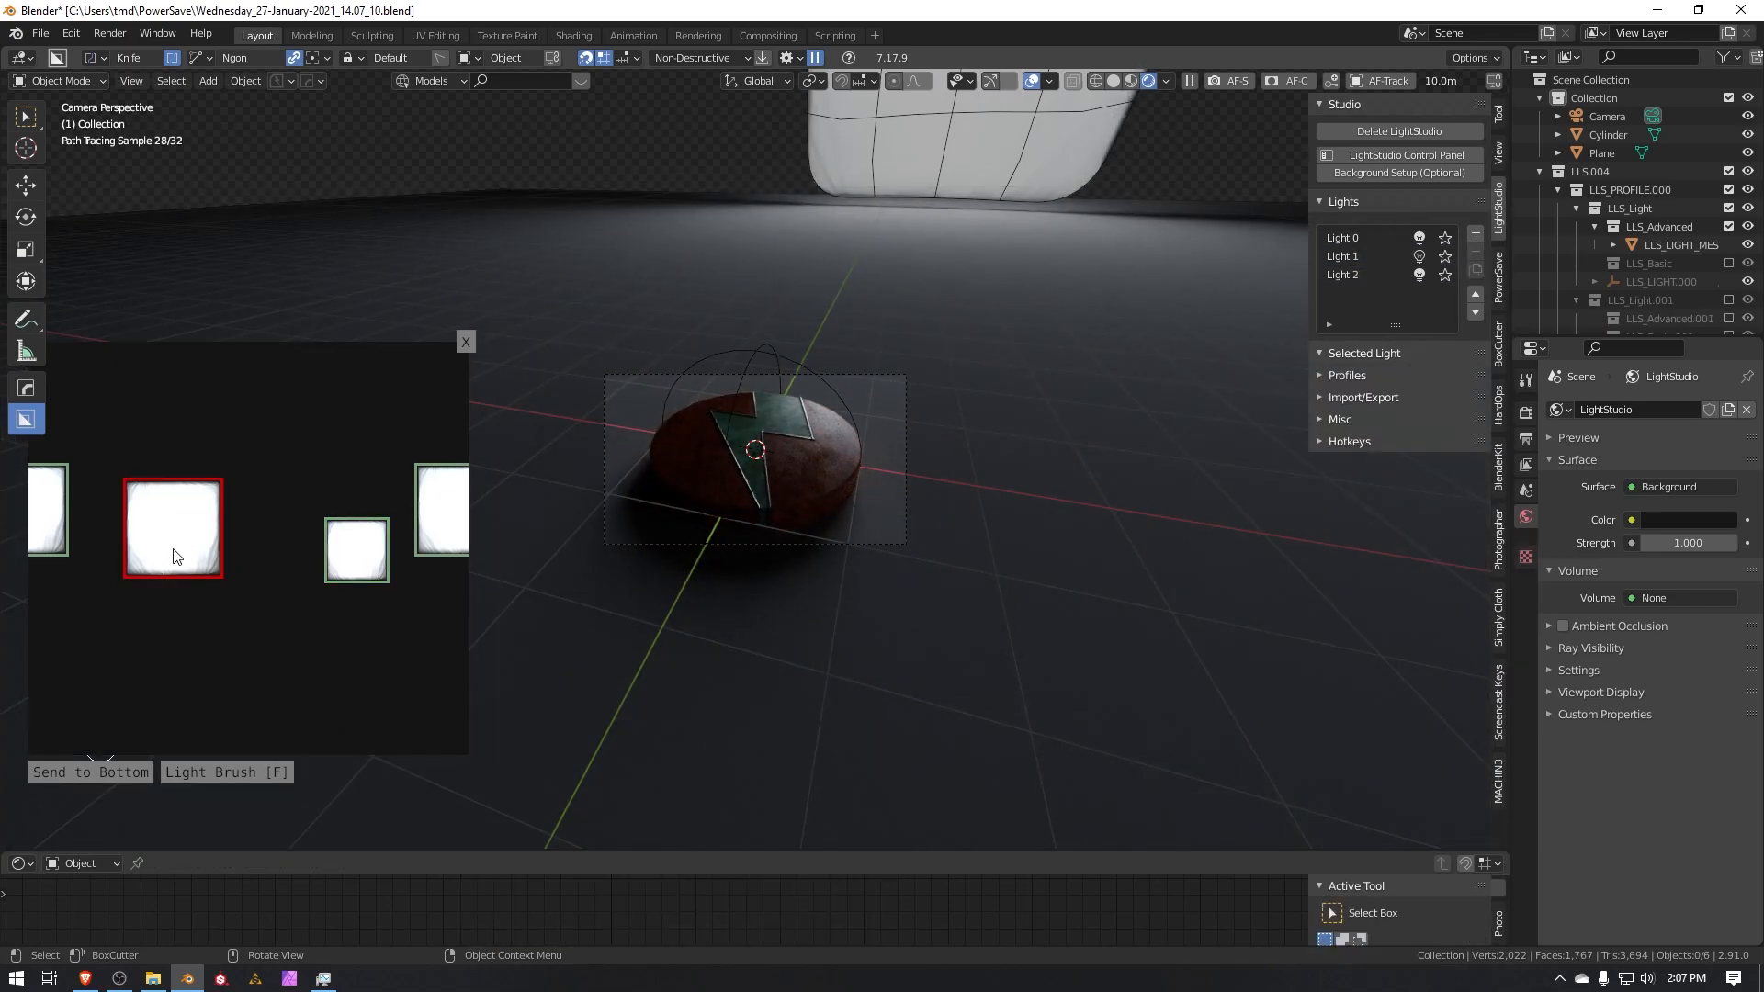
click(453, 520)
right_click(456, 520)
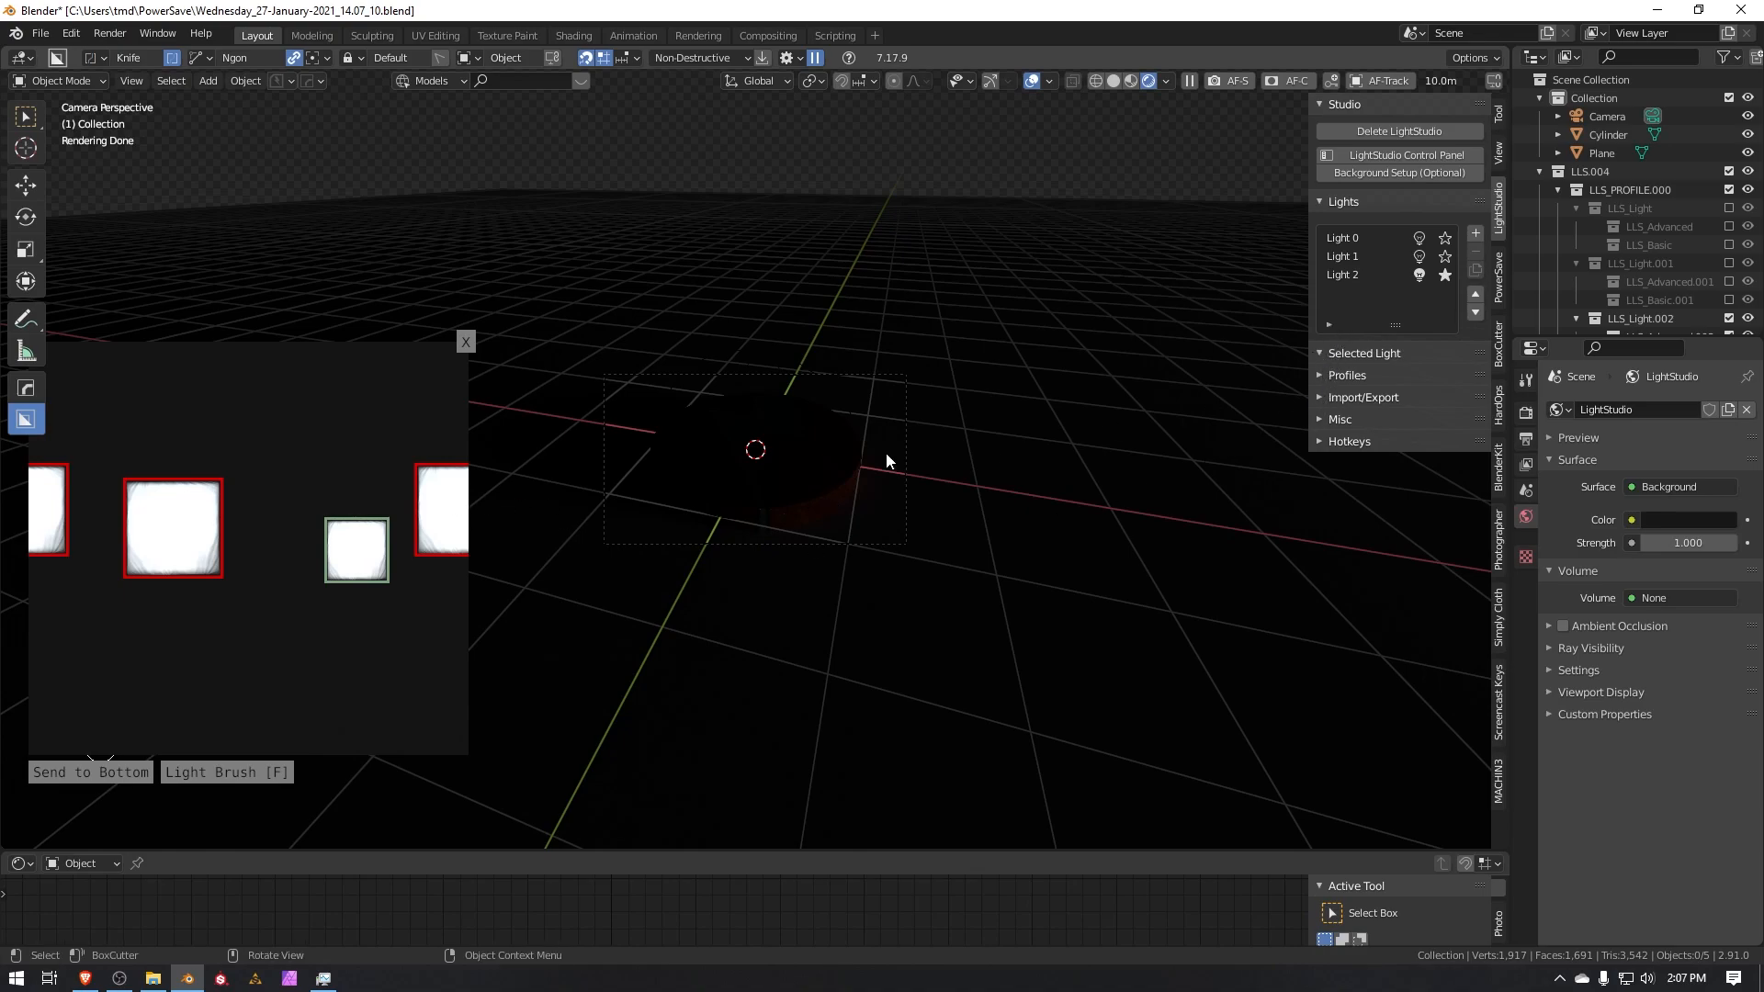
Select Light 2 and set its intensity to 7.8.
click(377, 553)
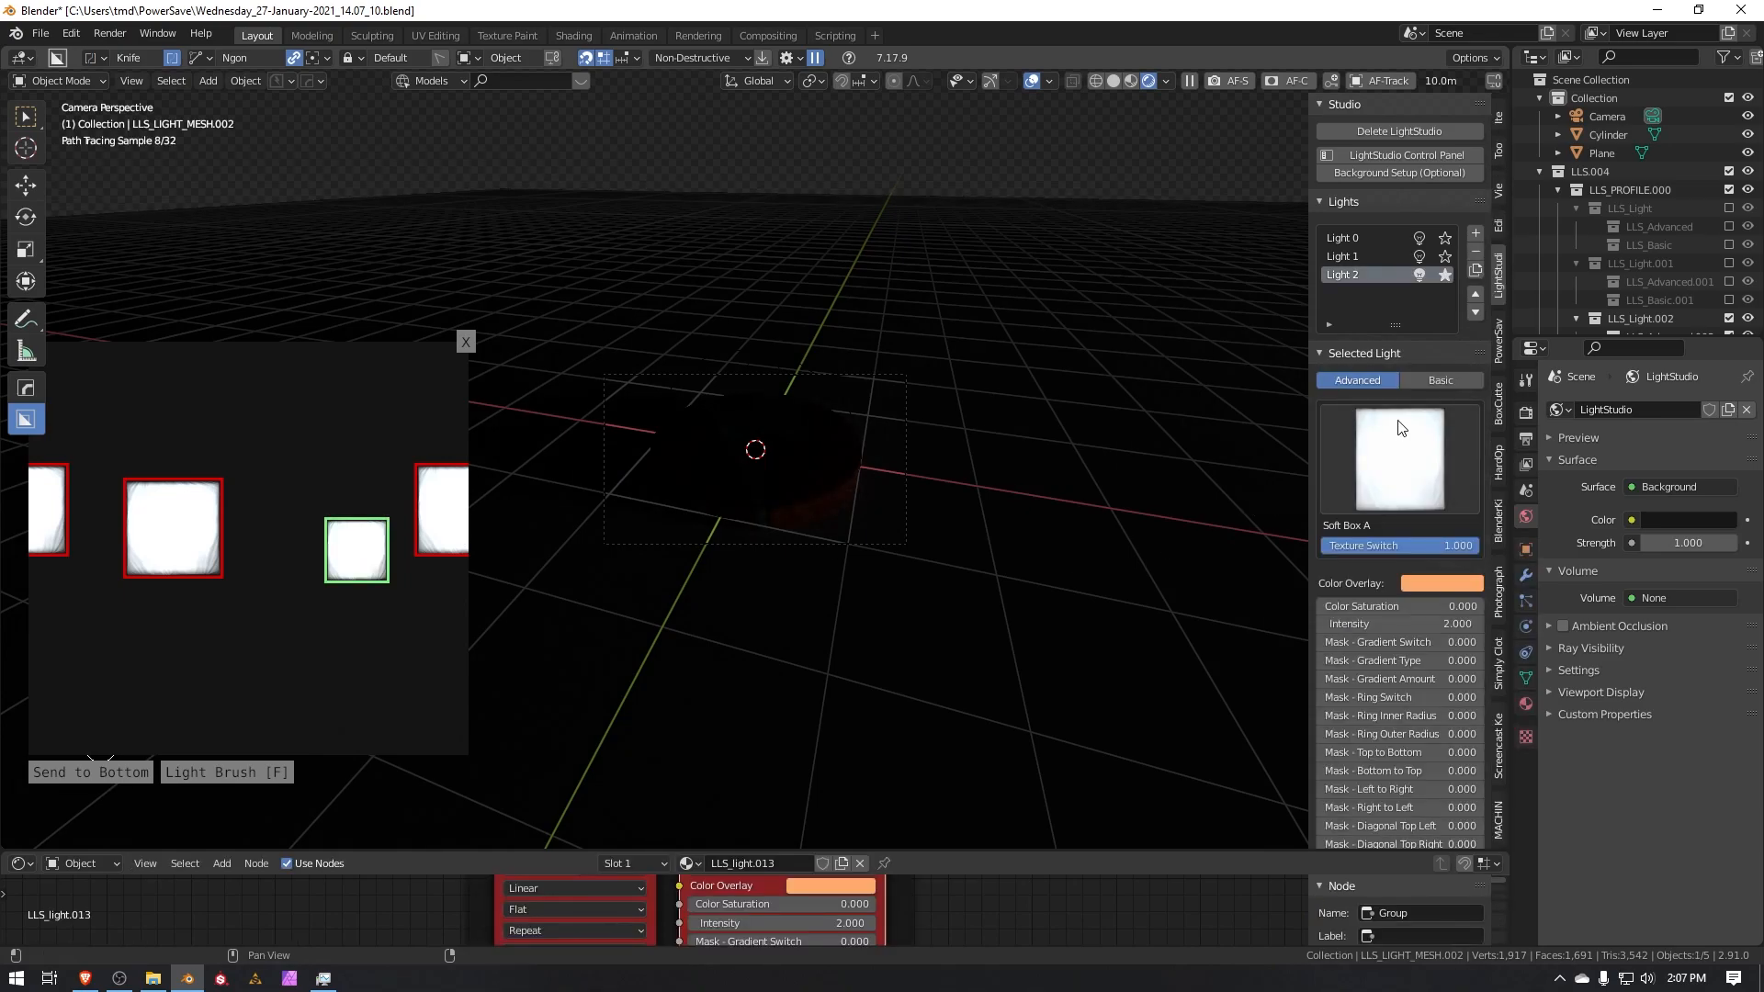
scroll(1408, 455, down, 4)
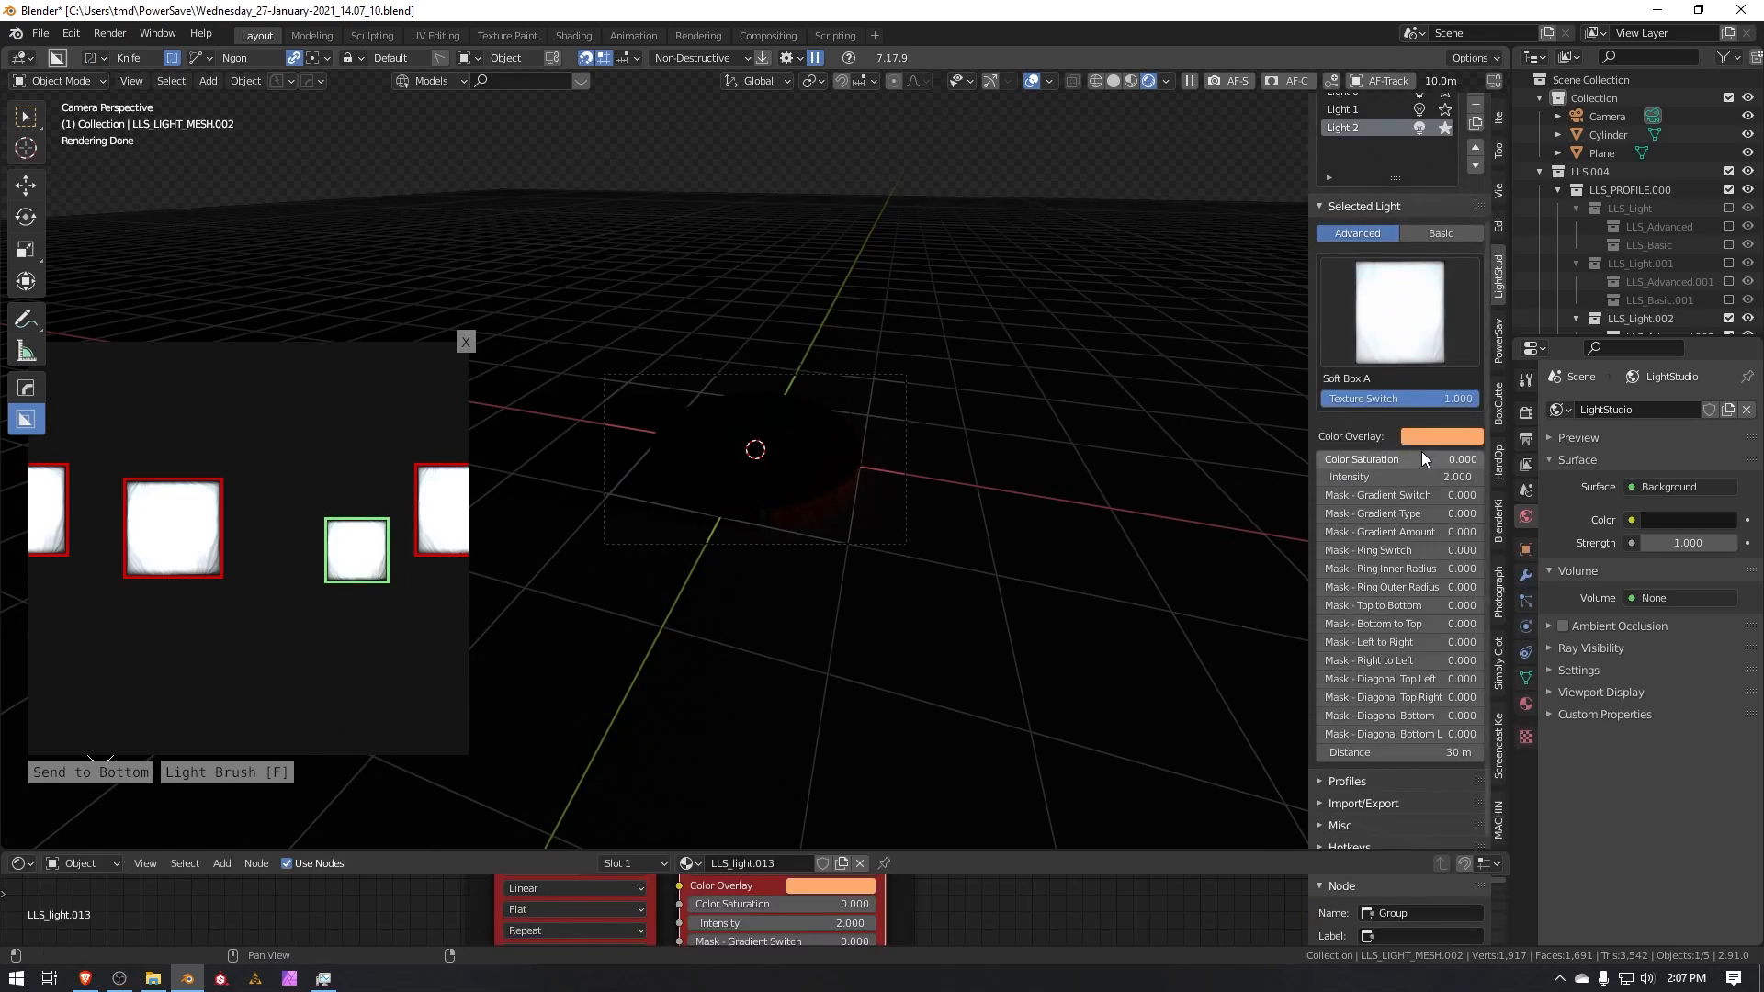
mouse_move(1386, 477)
mouse_down()
mouse_move(1491, 476)
mouse_move(1464, 477)
mouse_up()
Change Light 2's texture to Synthetic Ring A and look over the other available light textures.
click(1385, 363)
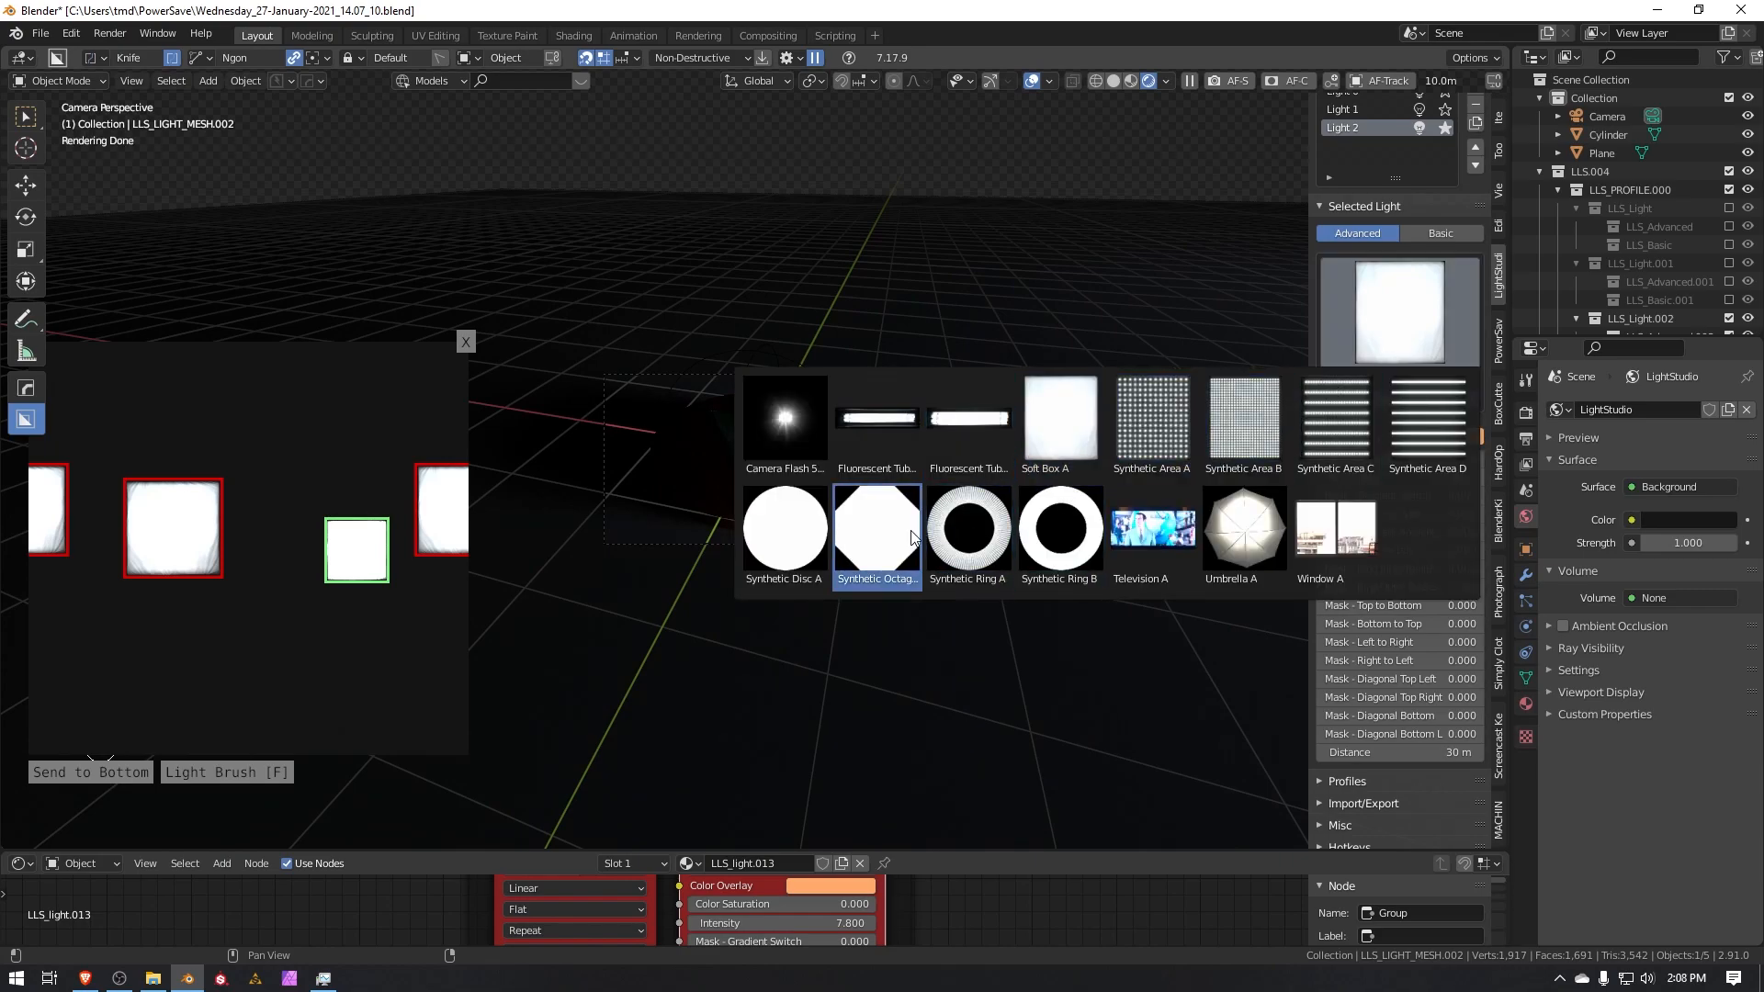
click(967, 529)
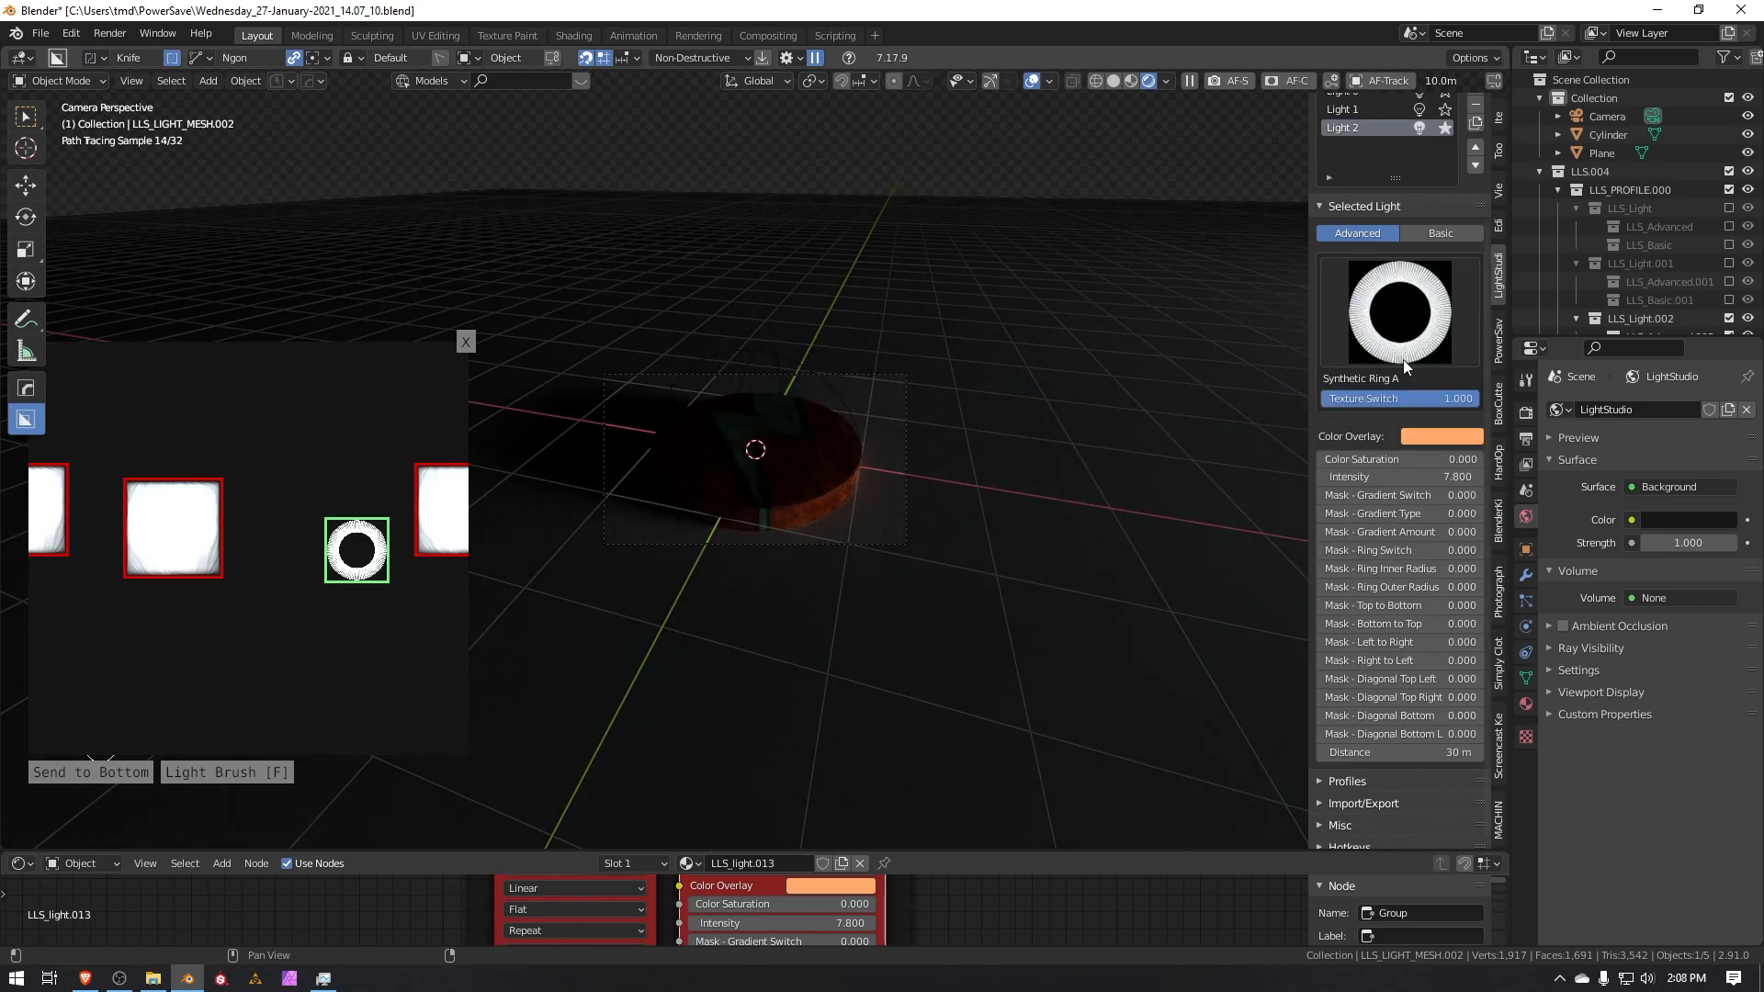
click(1408, 312)
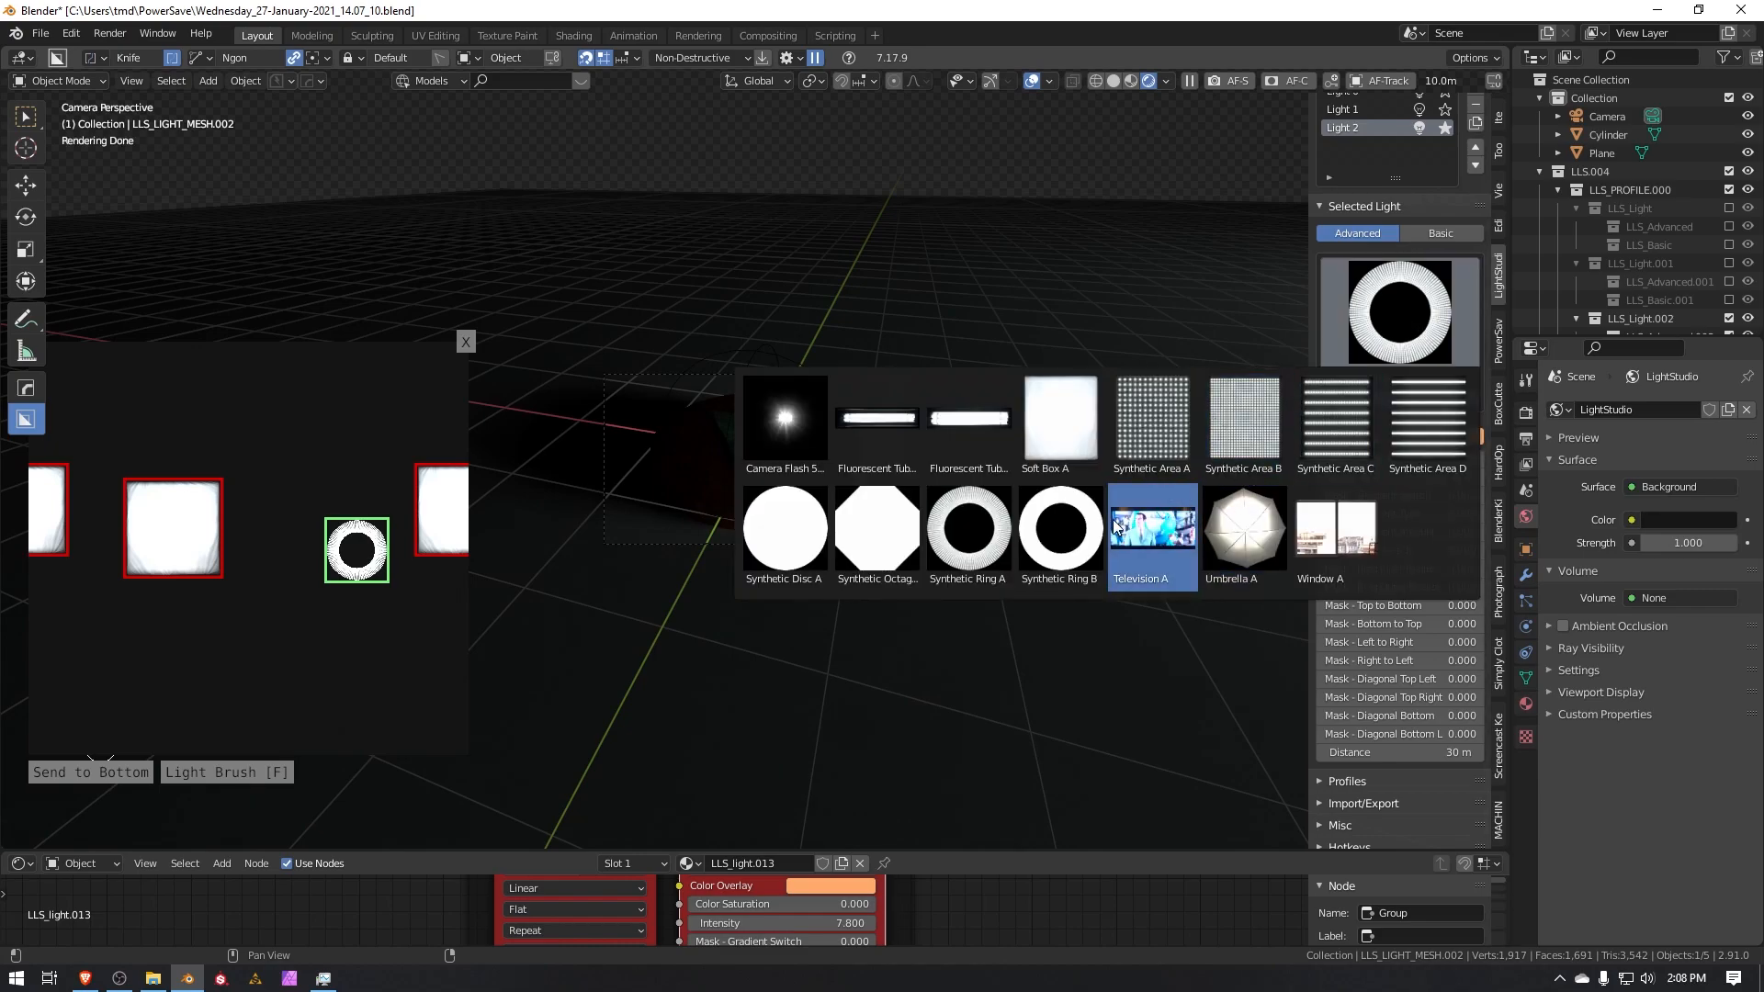
Mute Light 2 and turn Light 0 back on as the selected light.
click(356, 558)
right_click(357, 557)
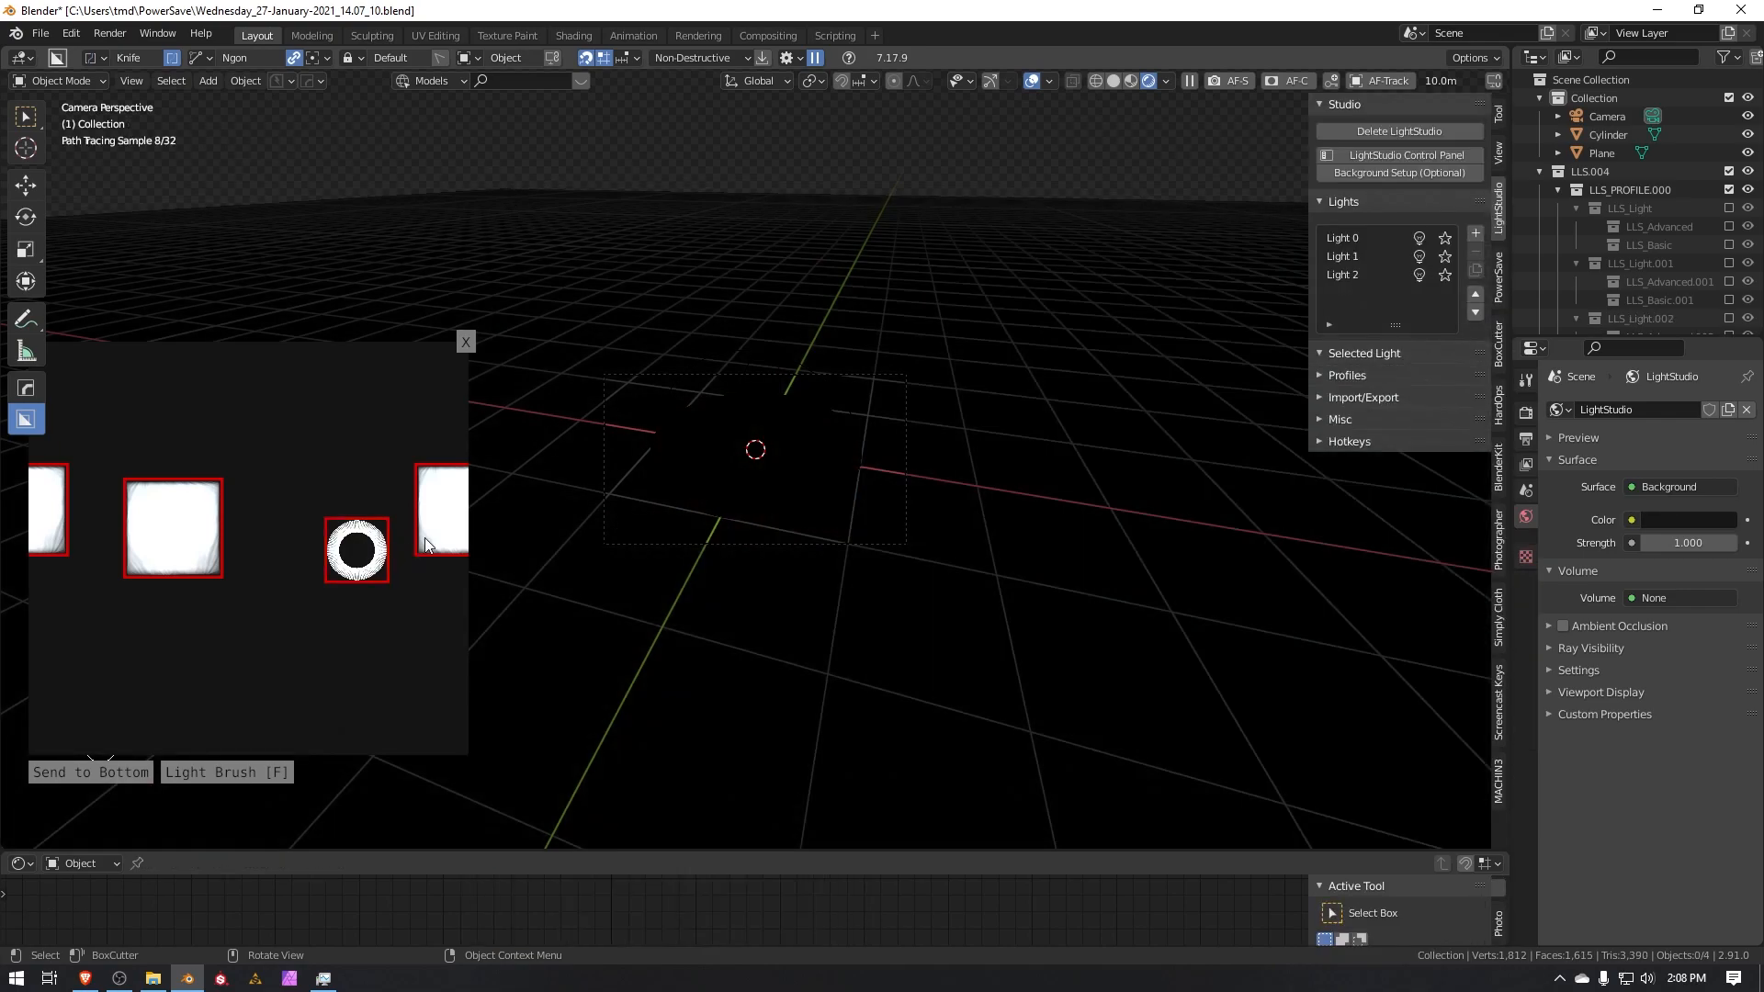
click(435, 507)
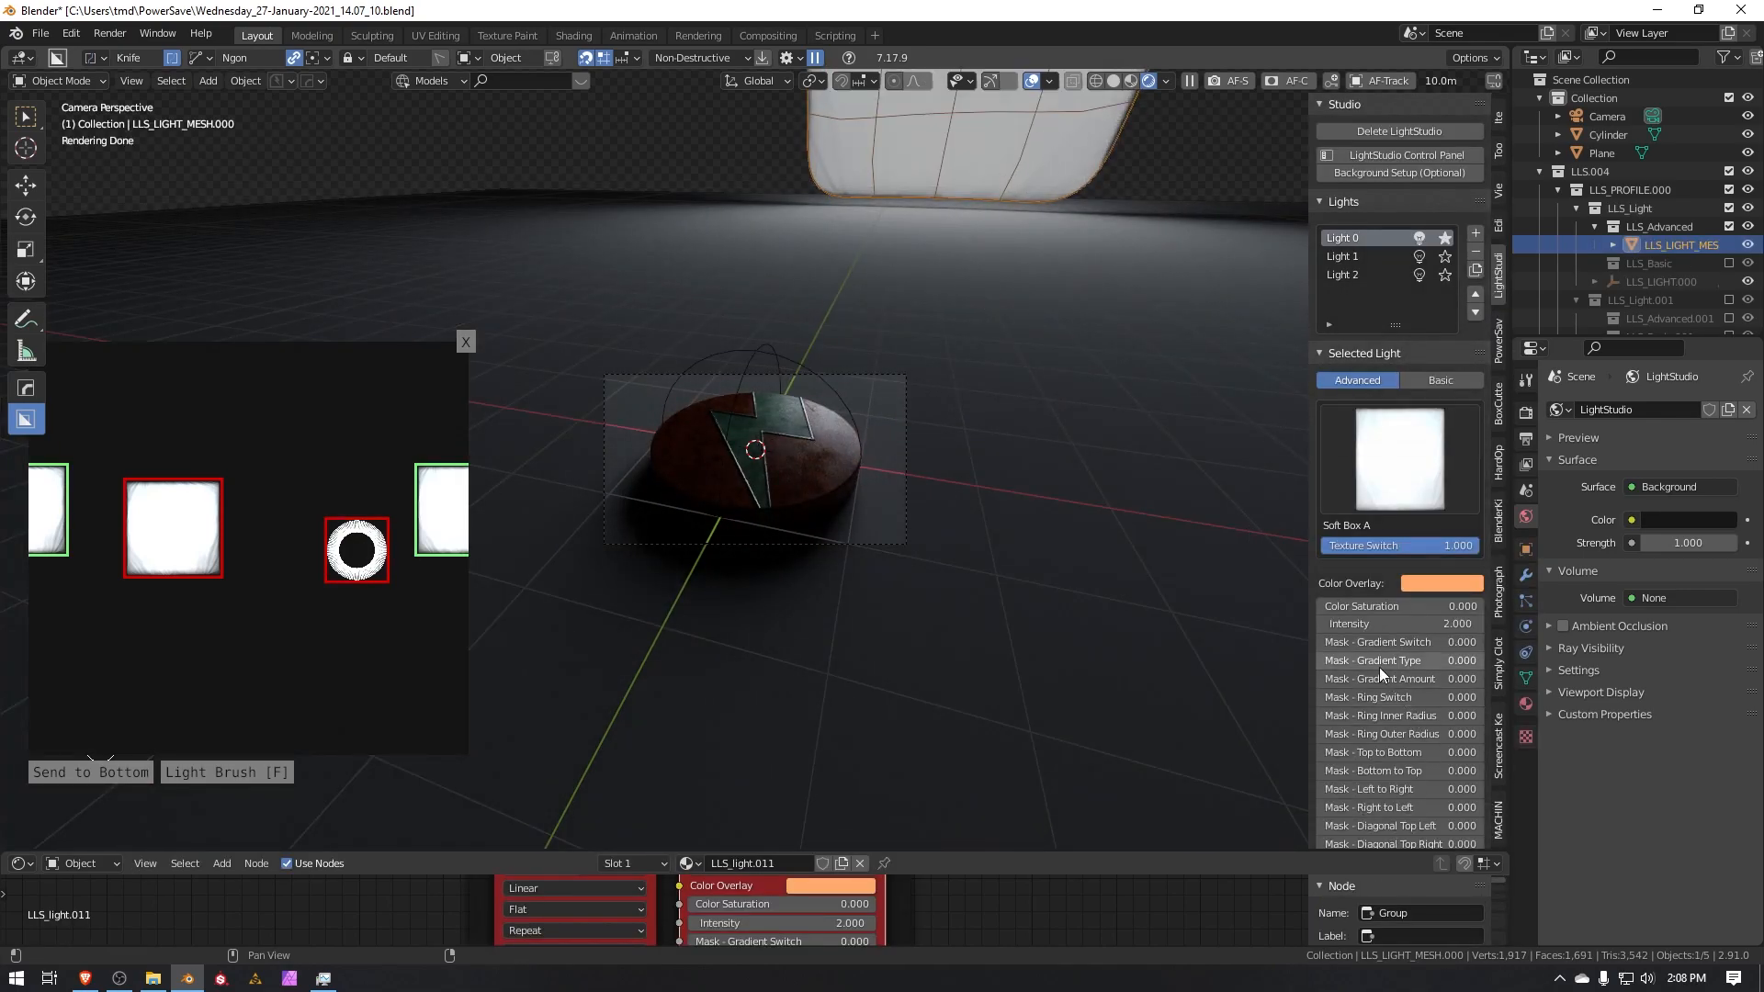
Try the Diagonal Top Left and Ring Switch masks on Light 0.
scroll(1381, 663, down, 1)
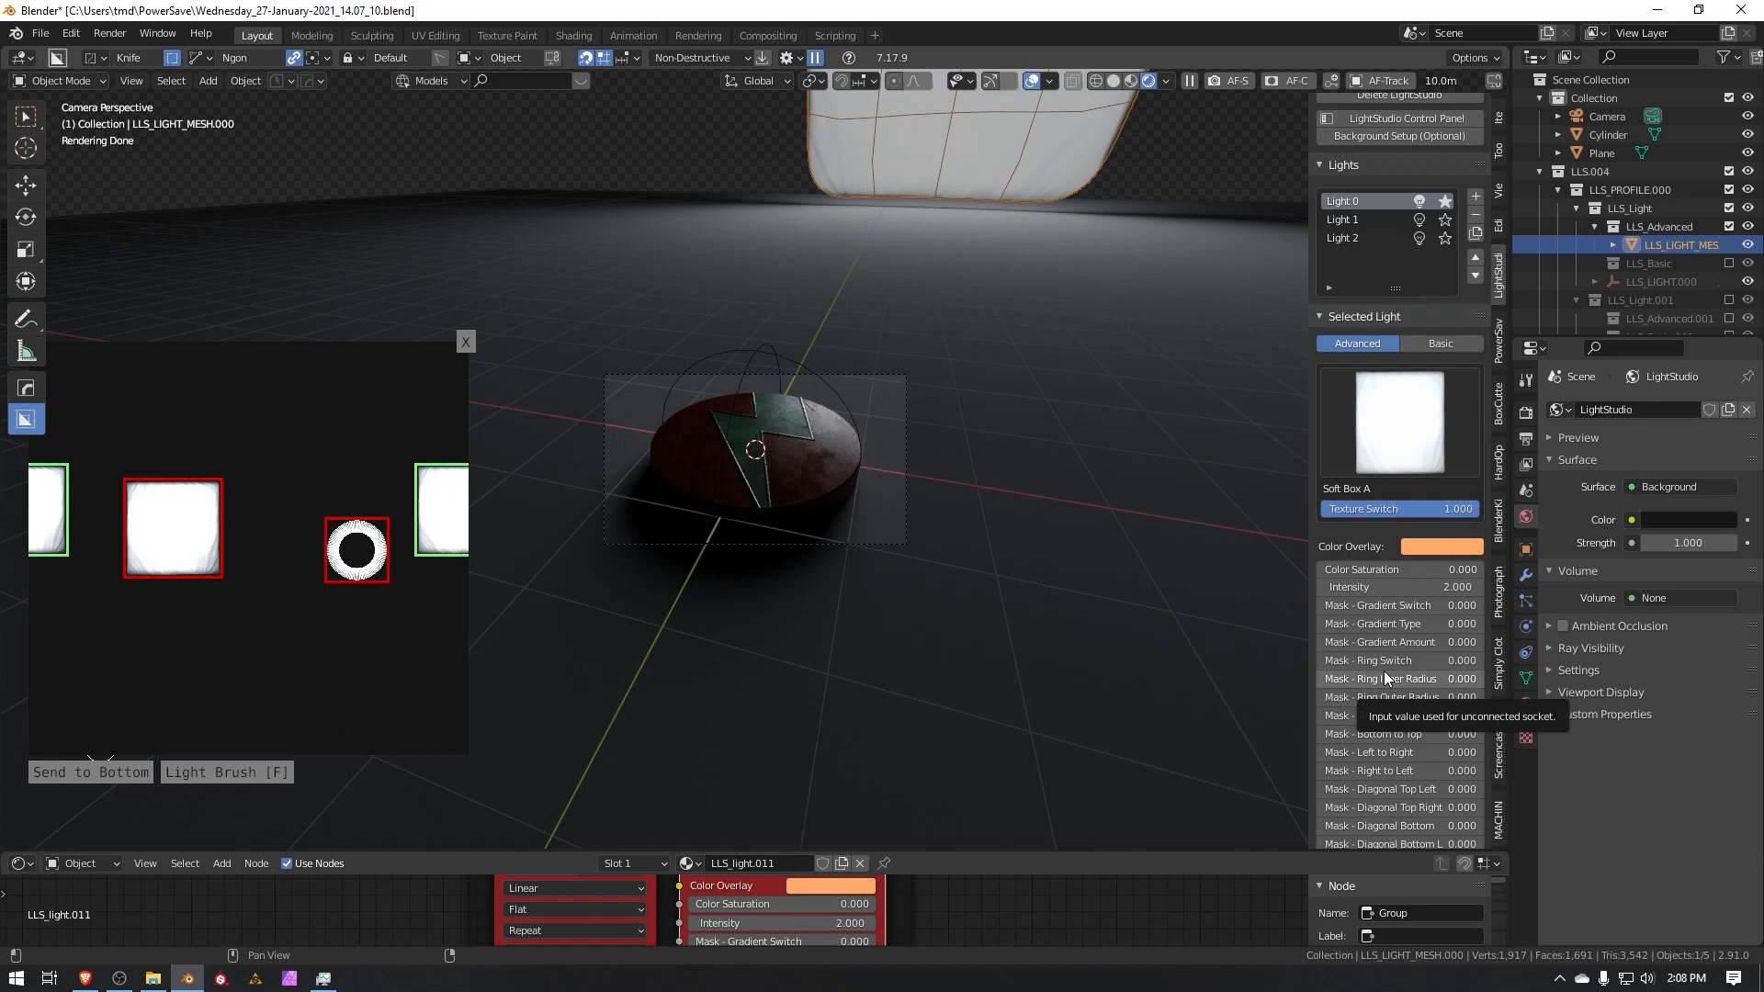
scroll(1391, 759, down, 3)
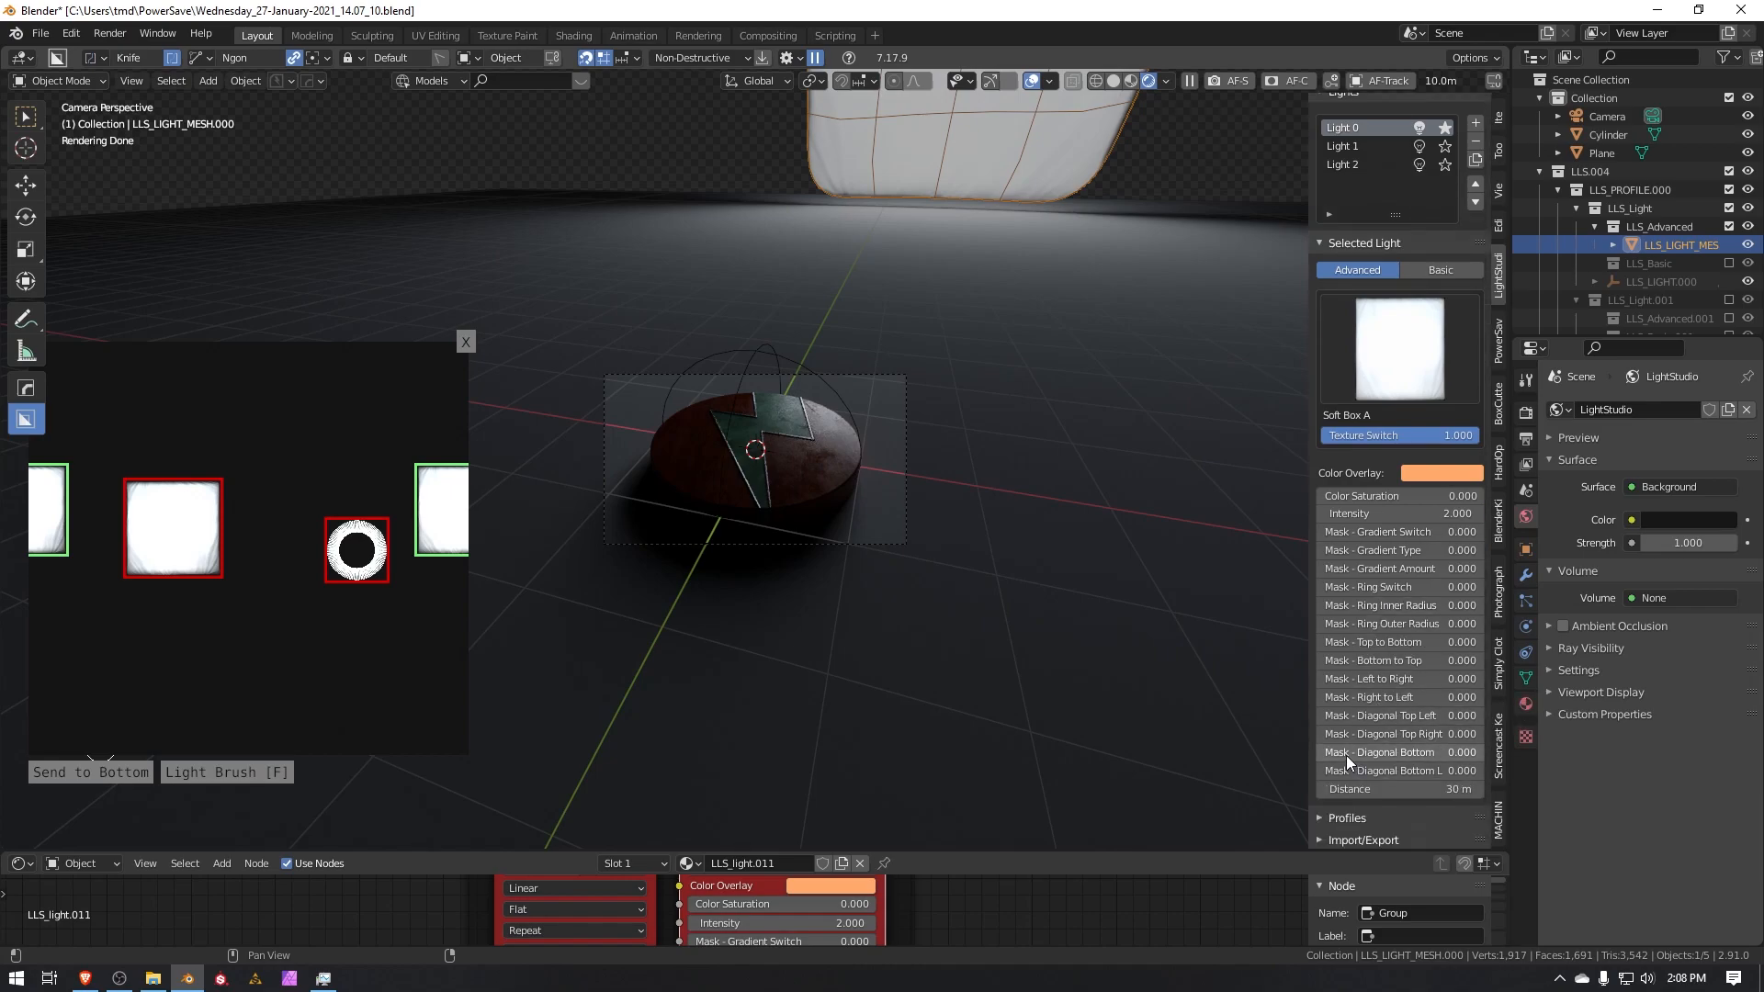
mouse_move(1357, 715)
mouse_down()
mouse_move(1419, 716)
mouse_move(1322, 716)
mouse_up()
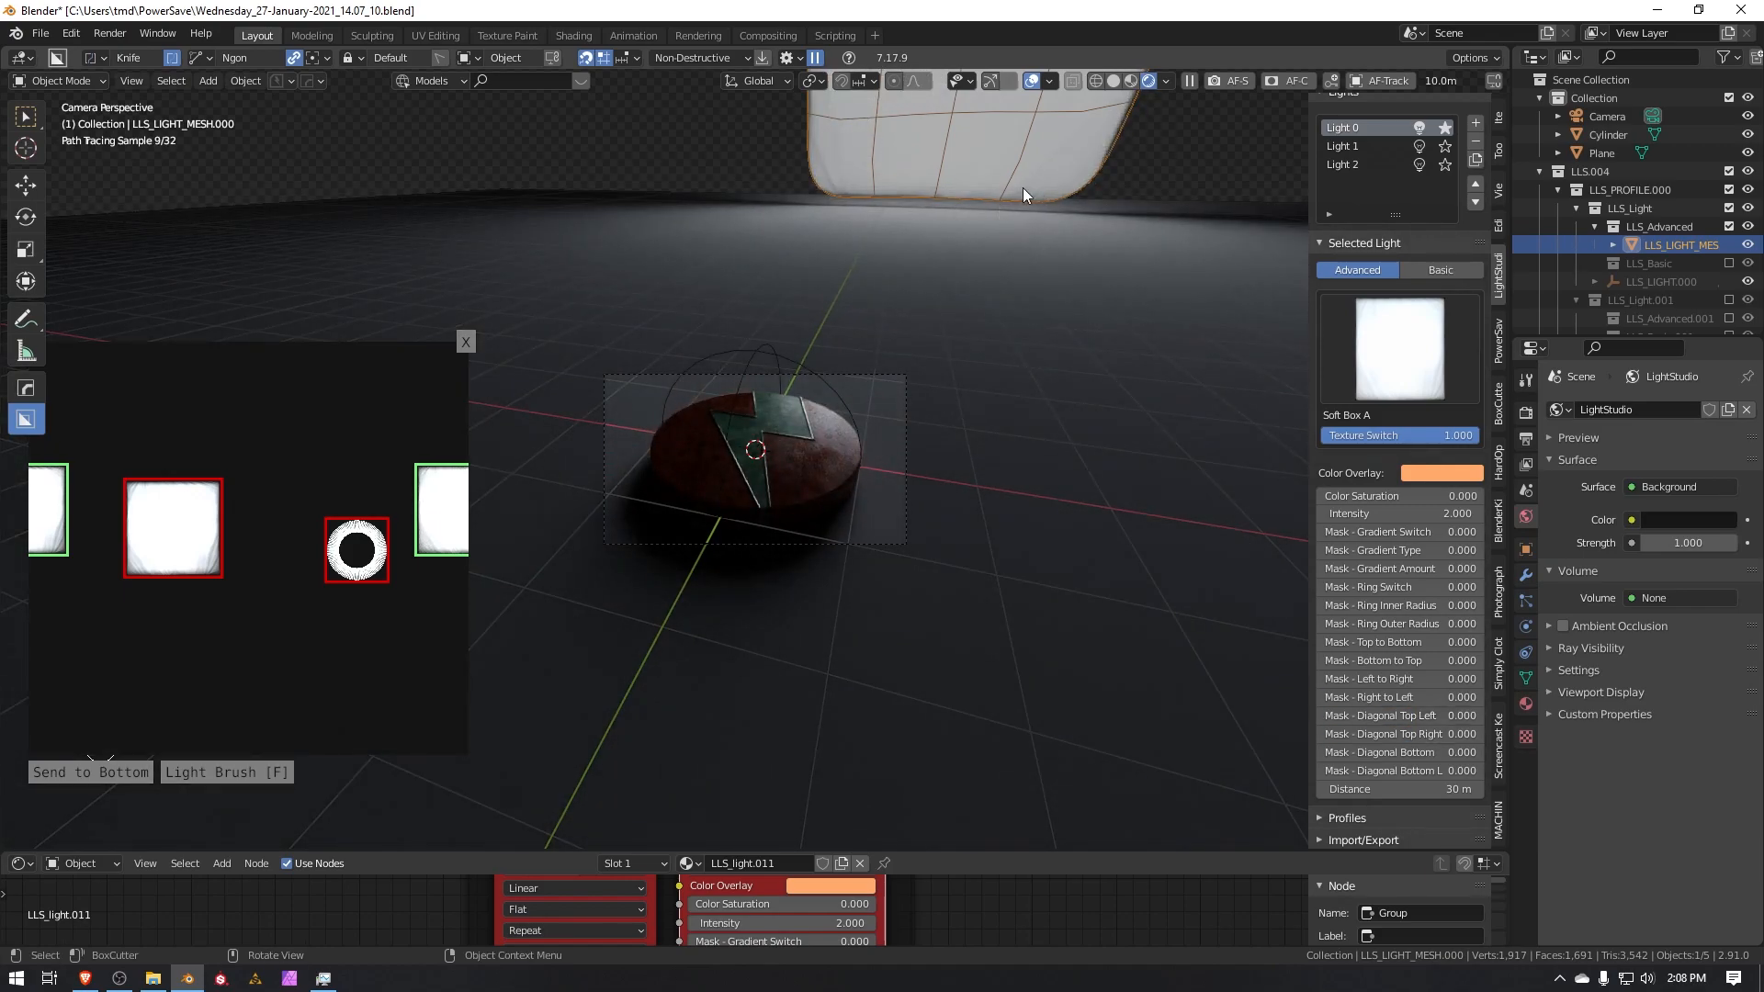
drag(1358, 587, 1315, 605)
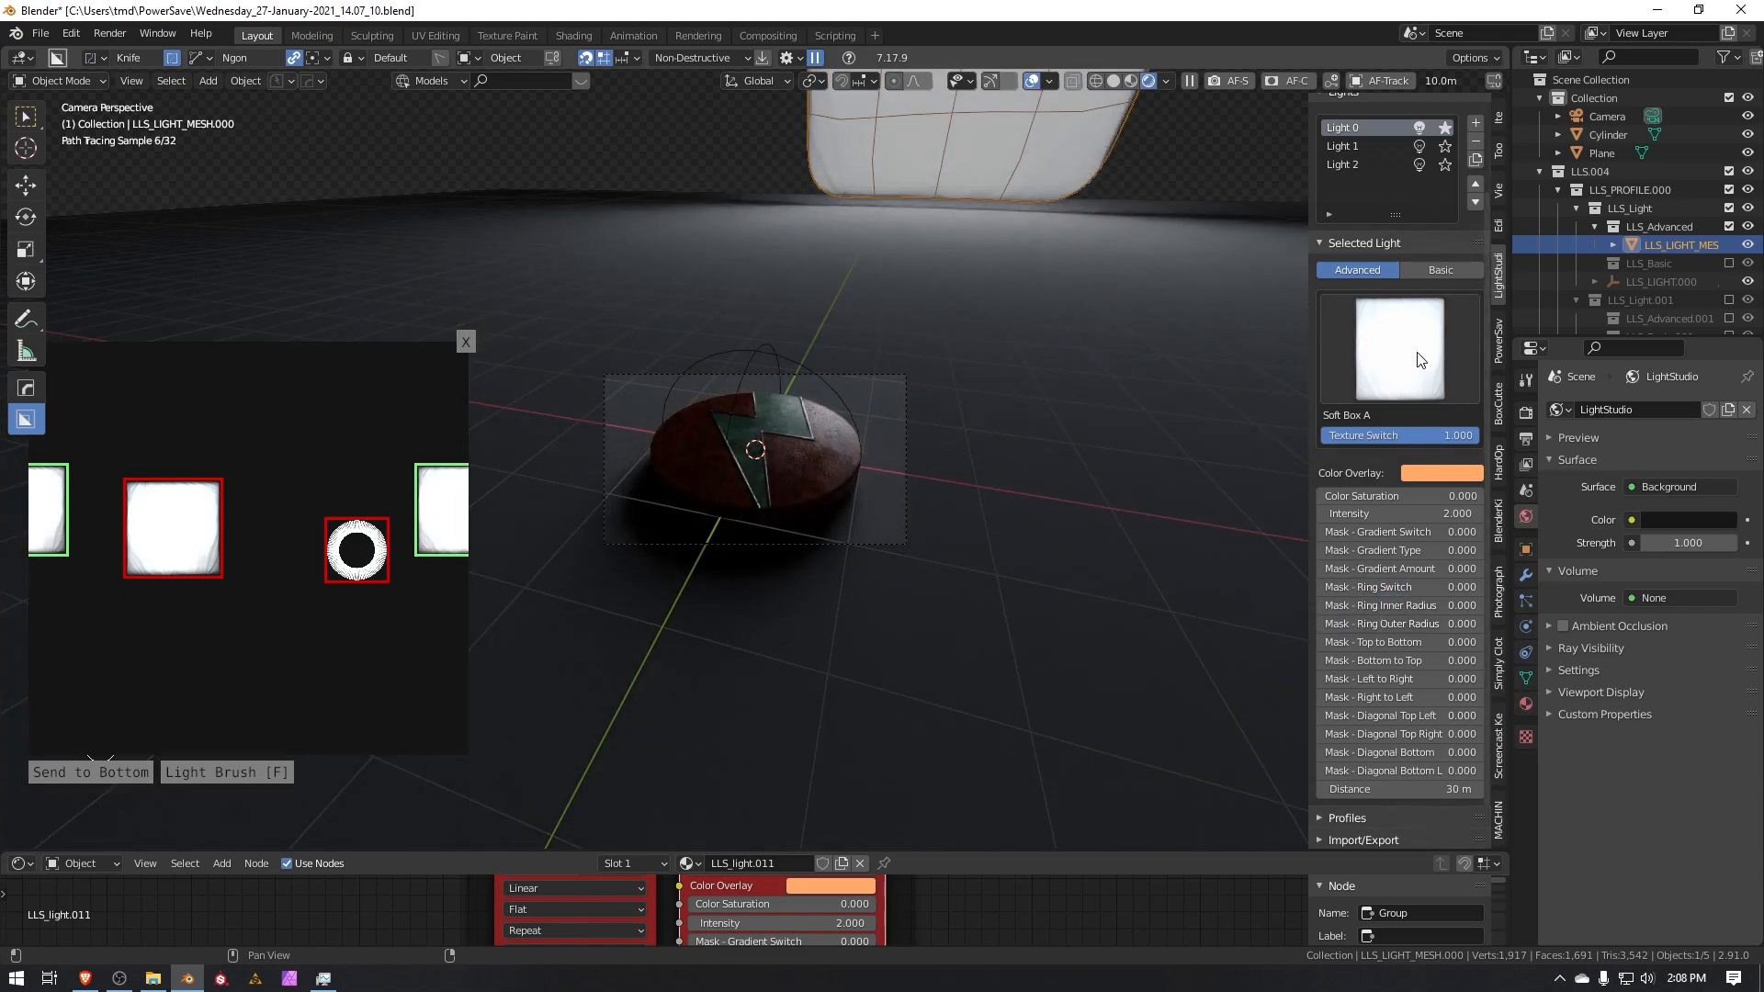
Try the Synthetic Area A texture on Light 0, and switch it back to Soft Box A.
click(1378, 384)
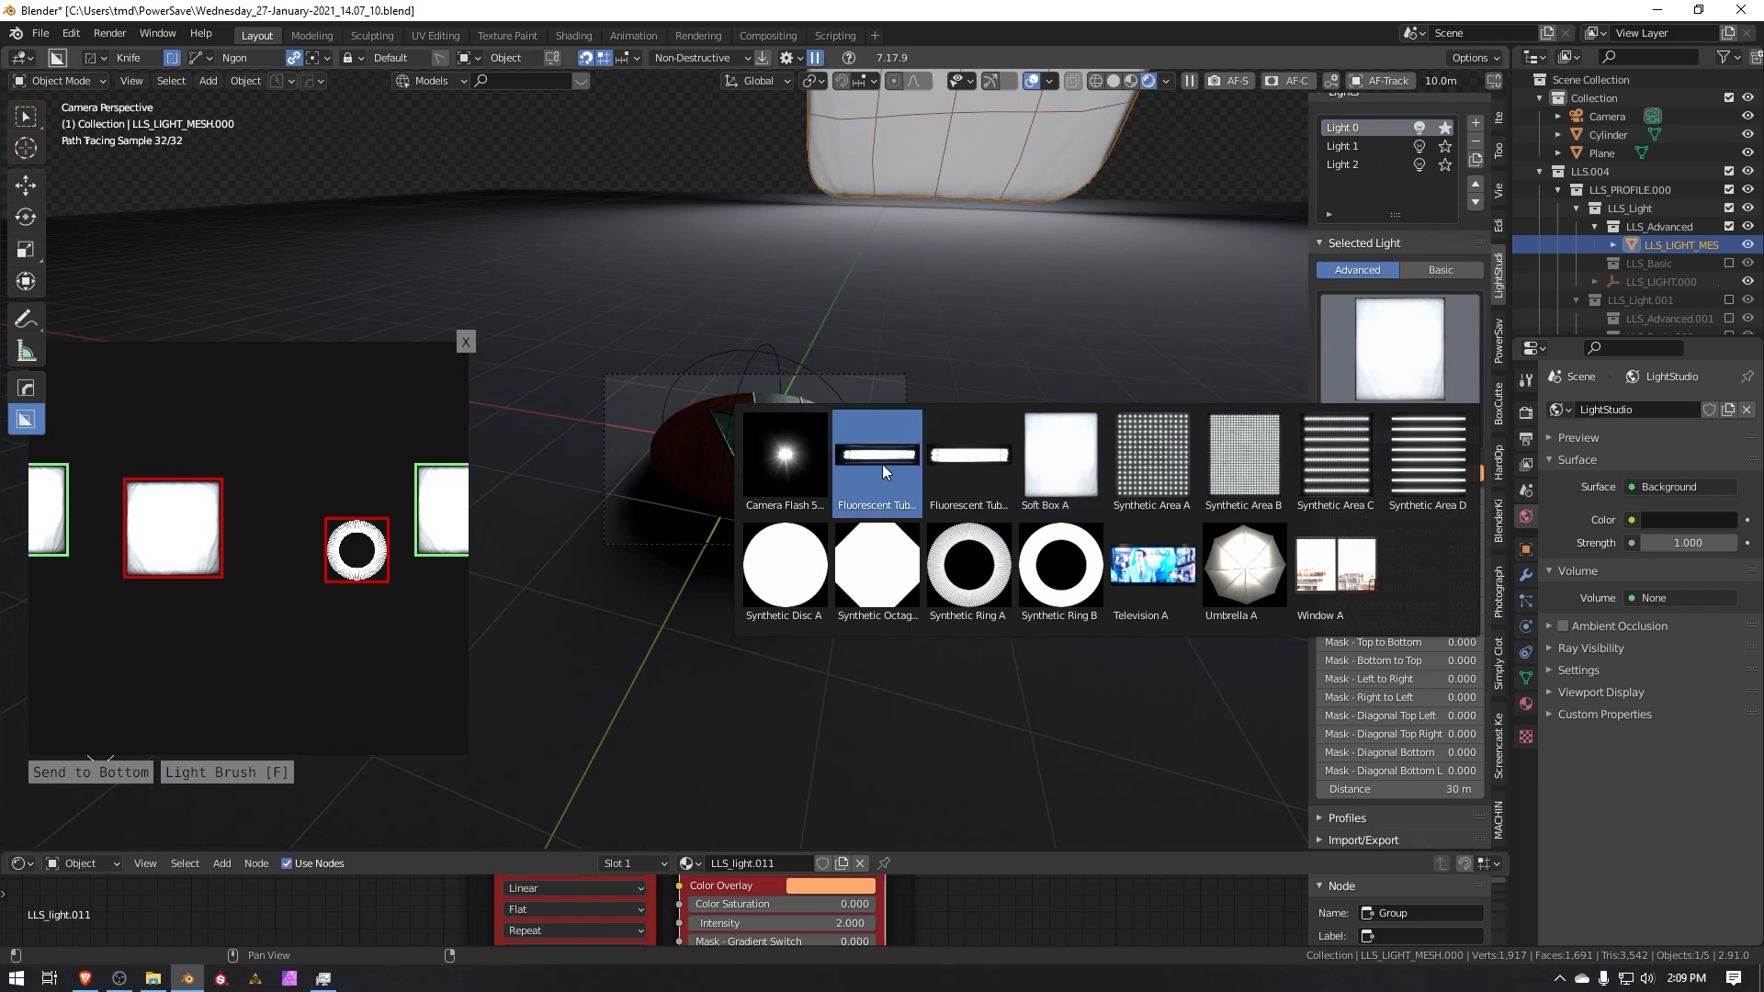
click(1148, 465)
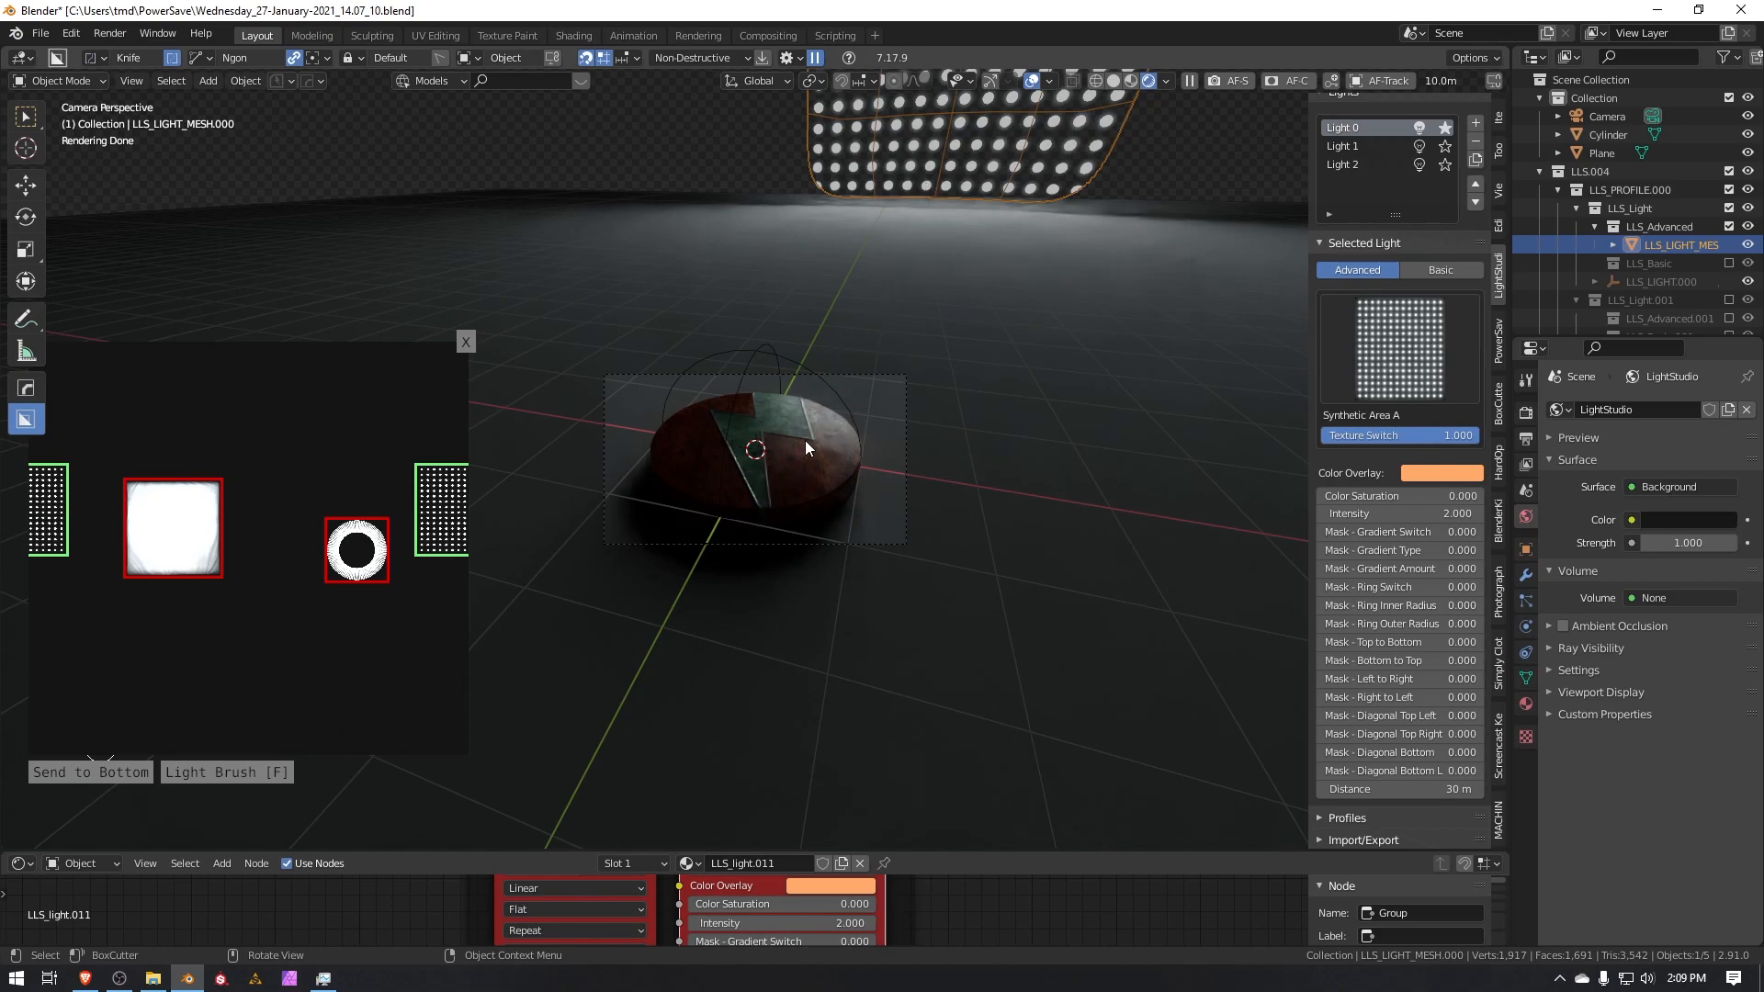
click(1392, 372)
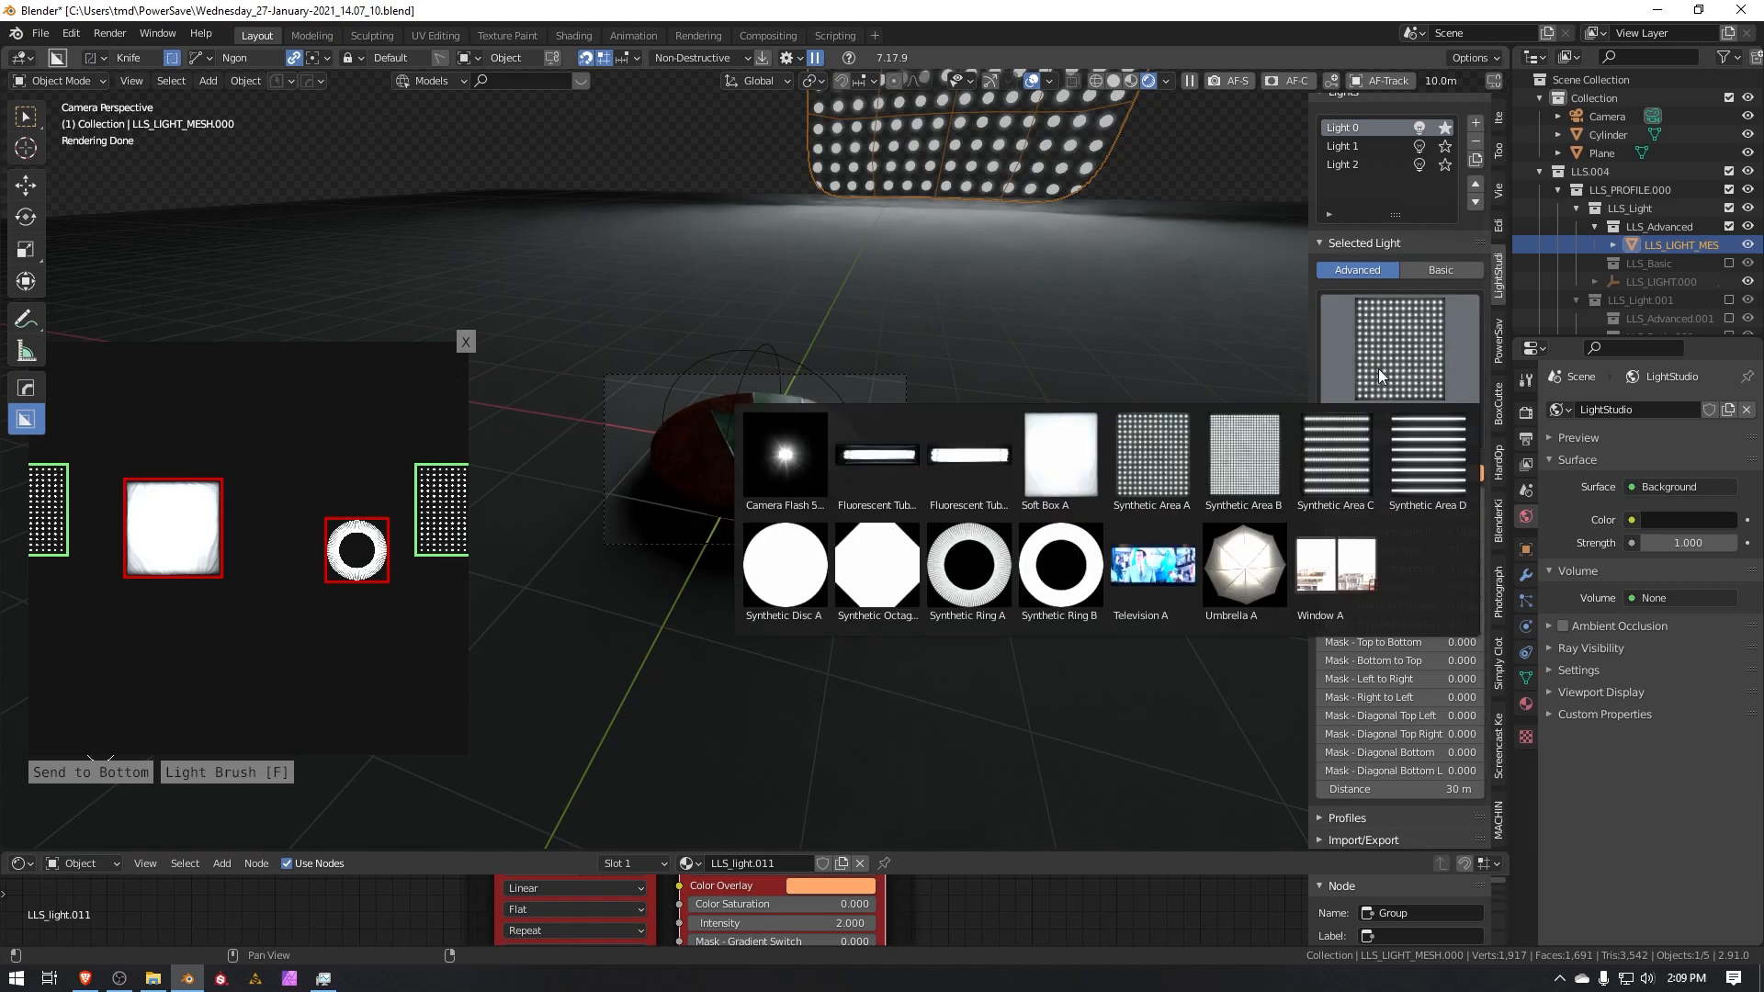
click(1062, 464)
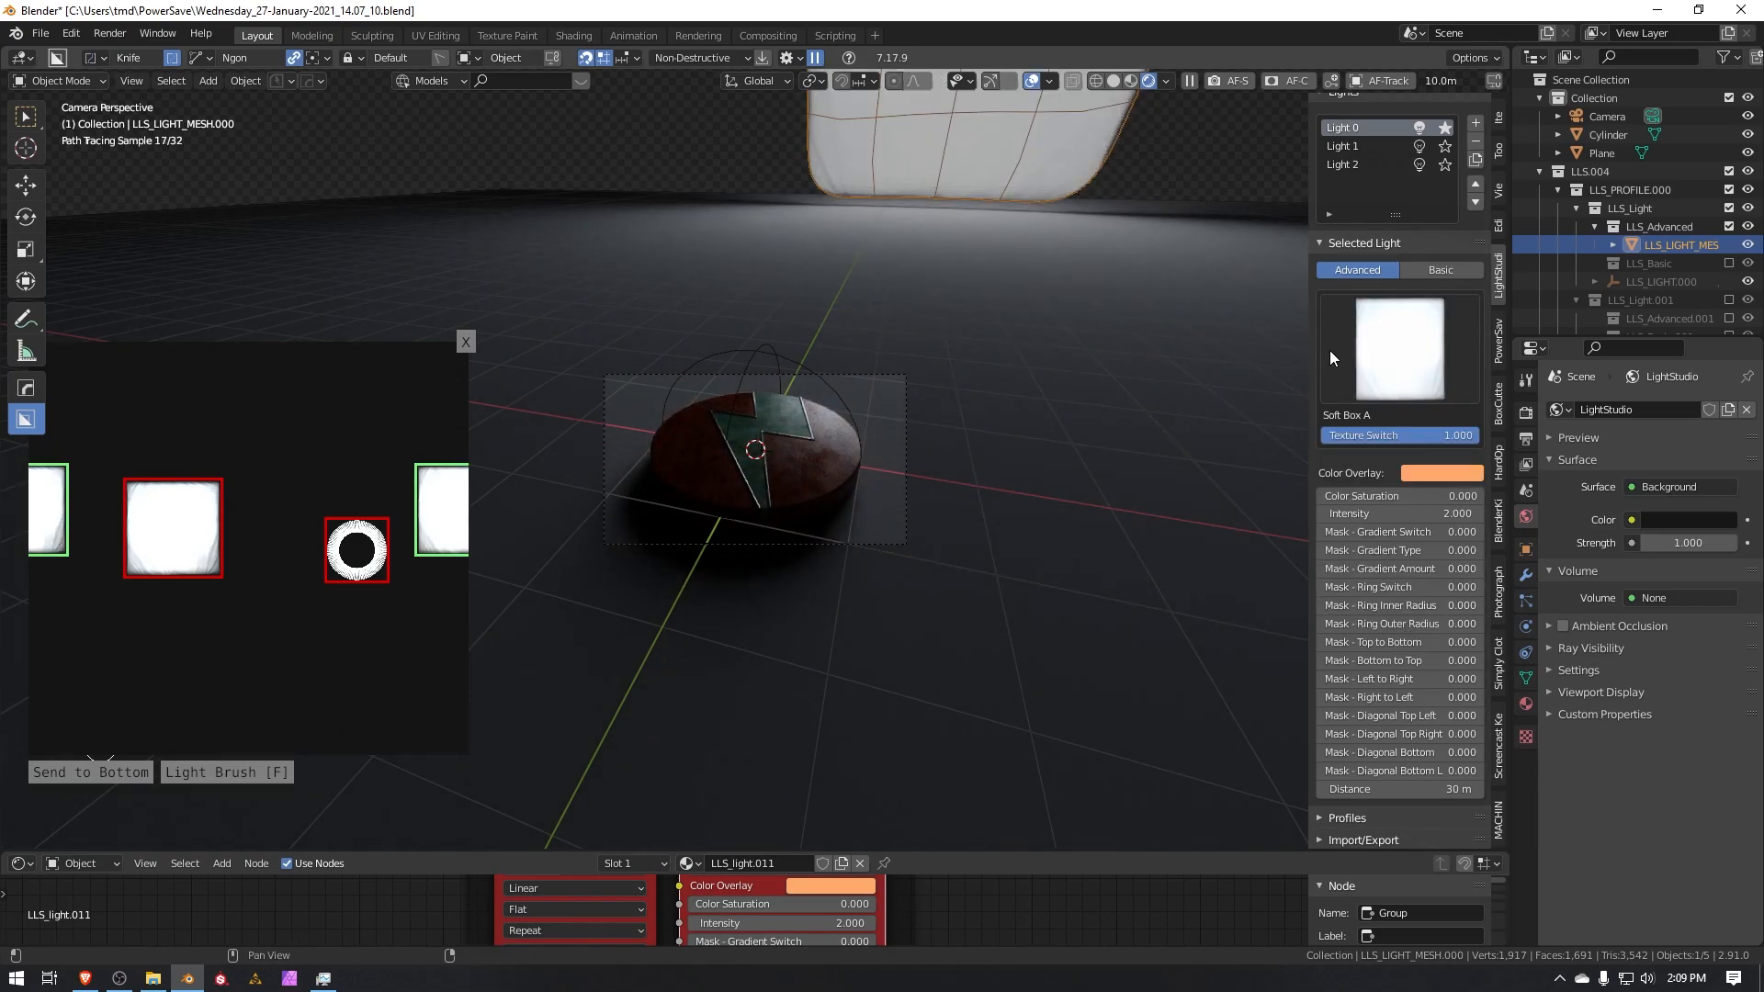
Change Light 0's texture to Synthetic Area B and give it a blue color overlay with color saturation 0.375.
click(1361, 379)
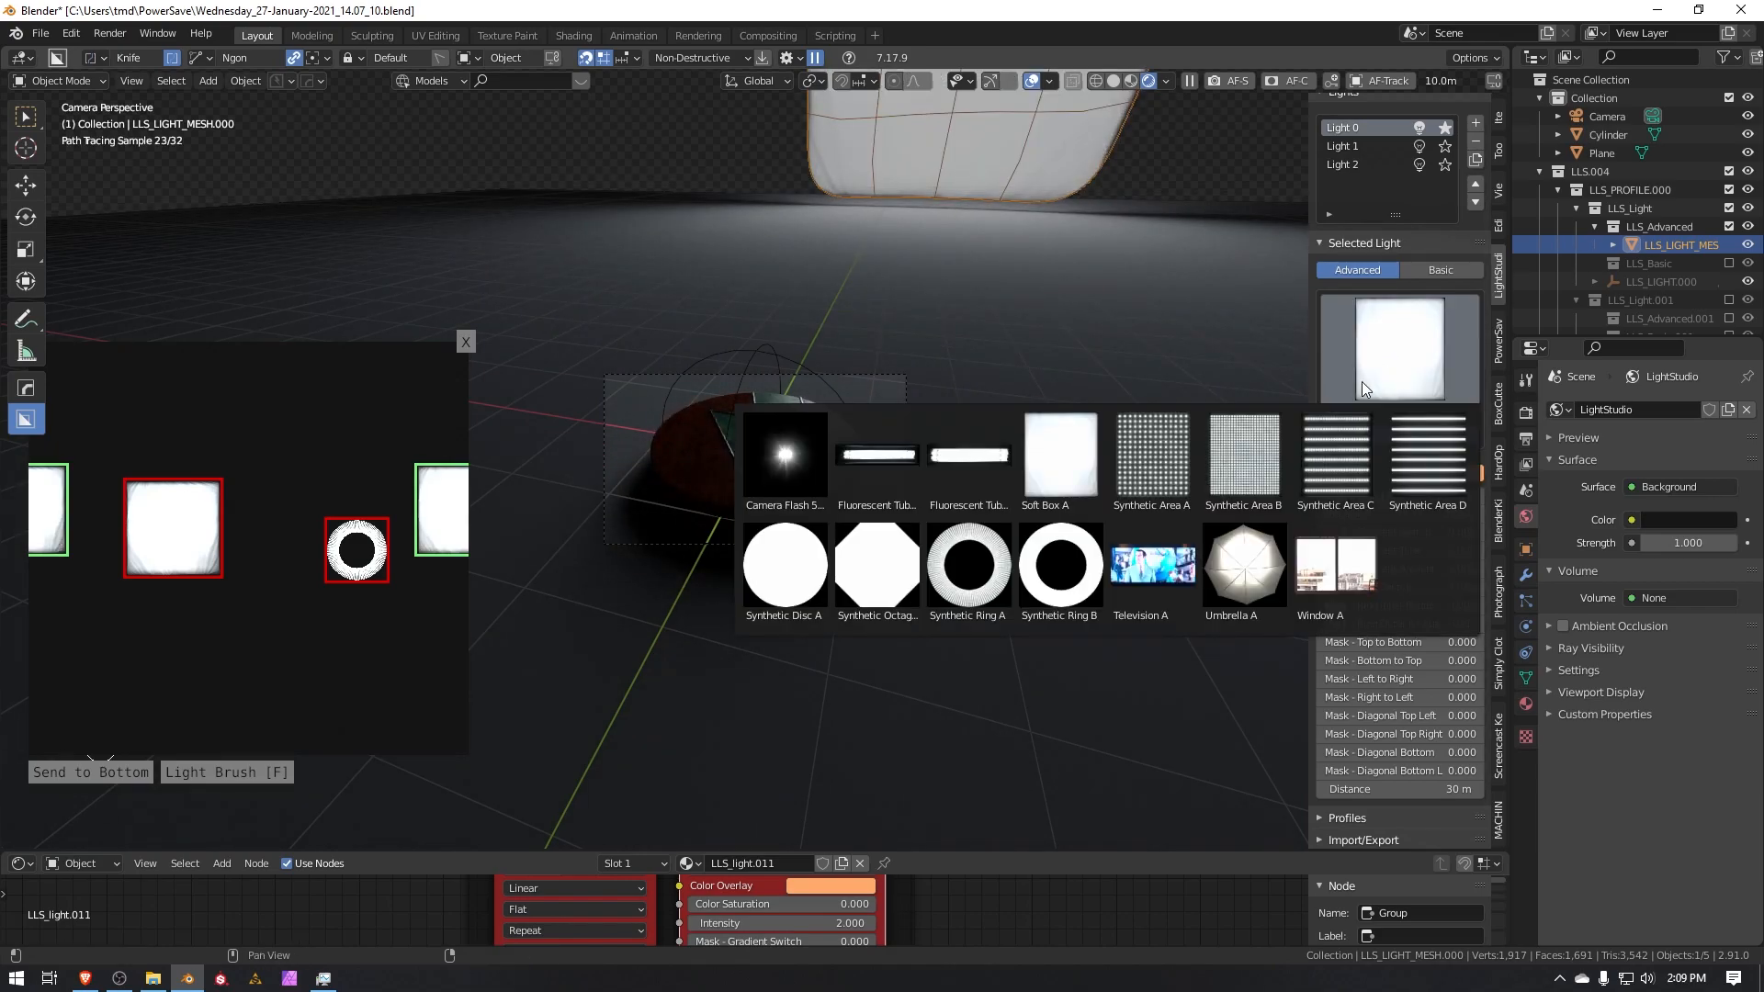
click(1243, 451)
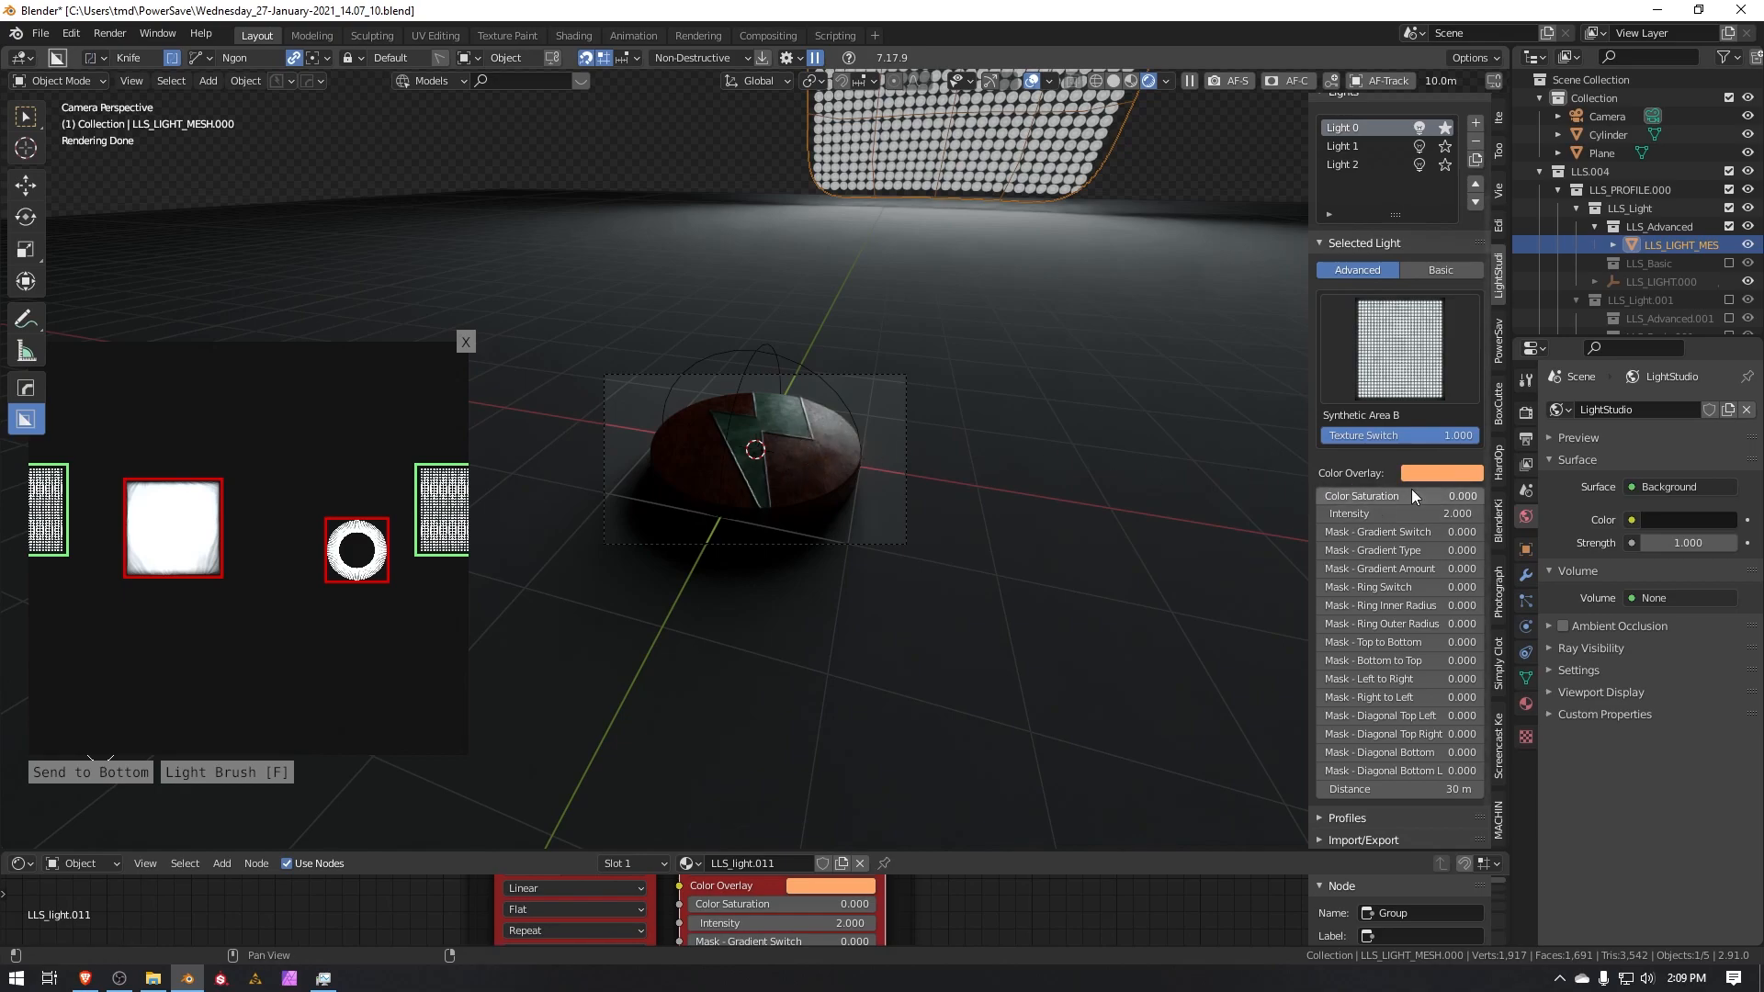
click(1428, 473)
drag(1492, 273, 1518, 244)
drag(1378, 497, 1439, 499)
Turn Light 1 and Light 2 back on, and move Light 2 to the upper edge of the light map.
click(150, 521)
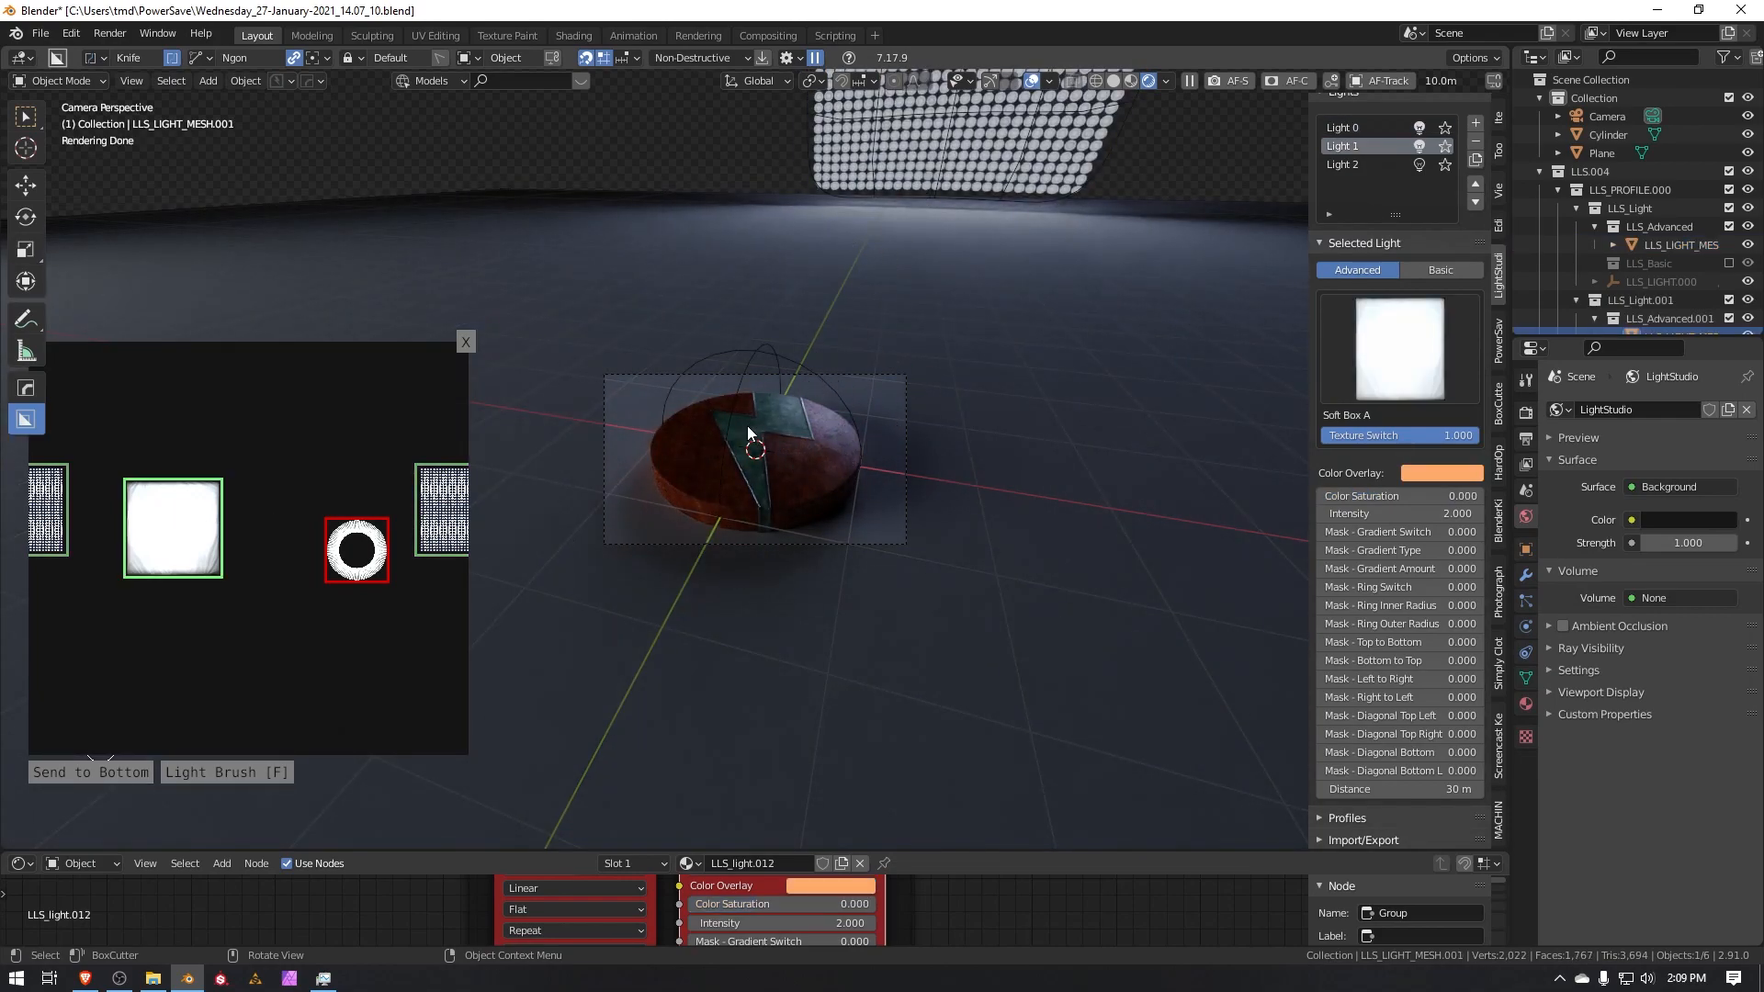
click(354, 557)
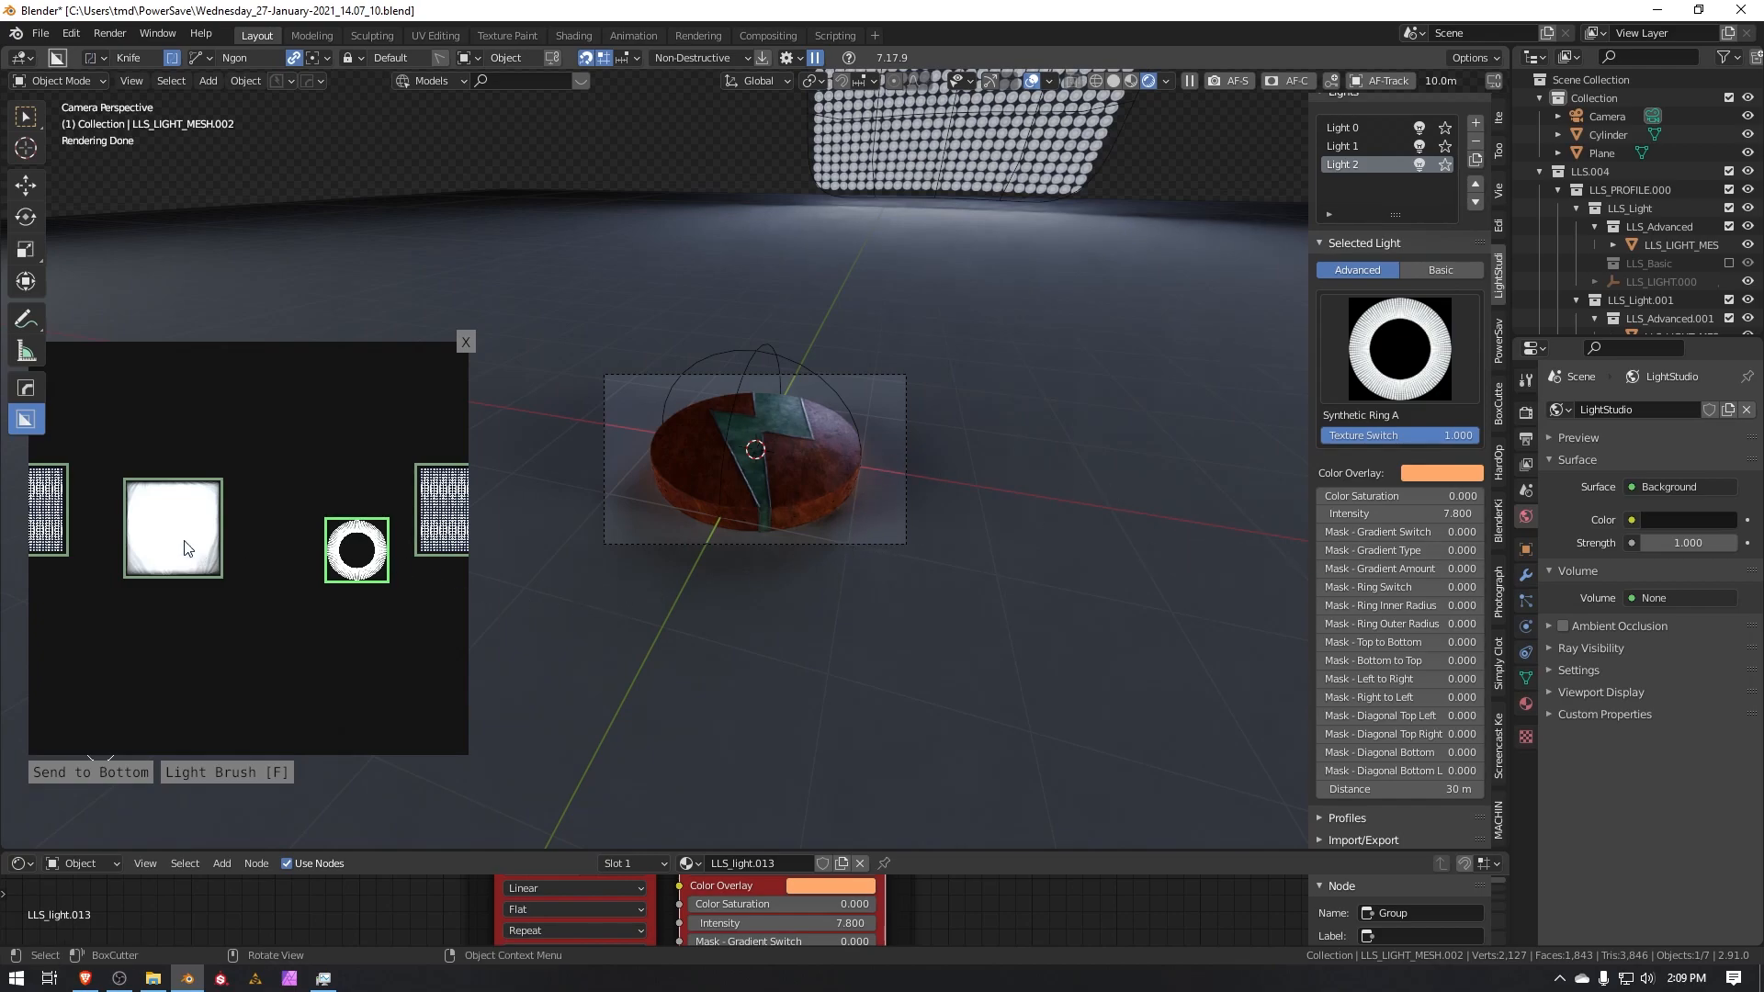
click(356, 556)
drag(354, 556, 294, 379)
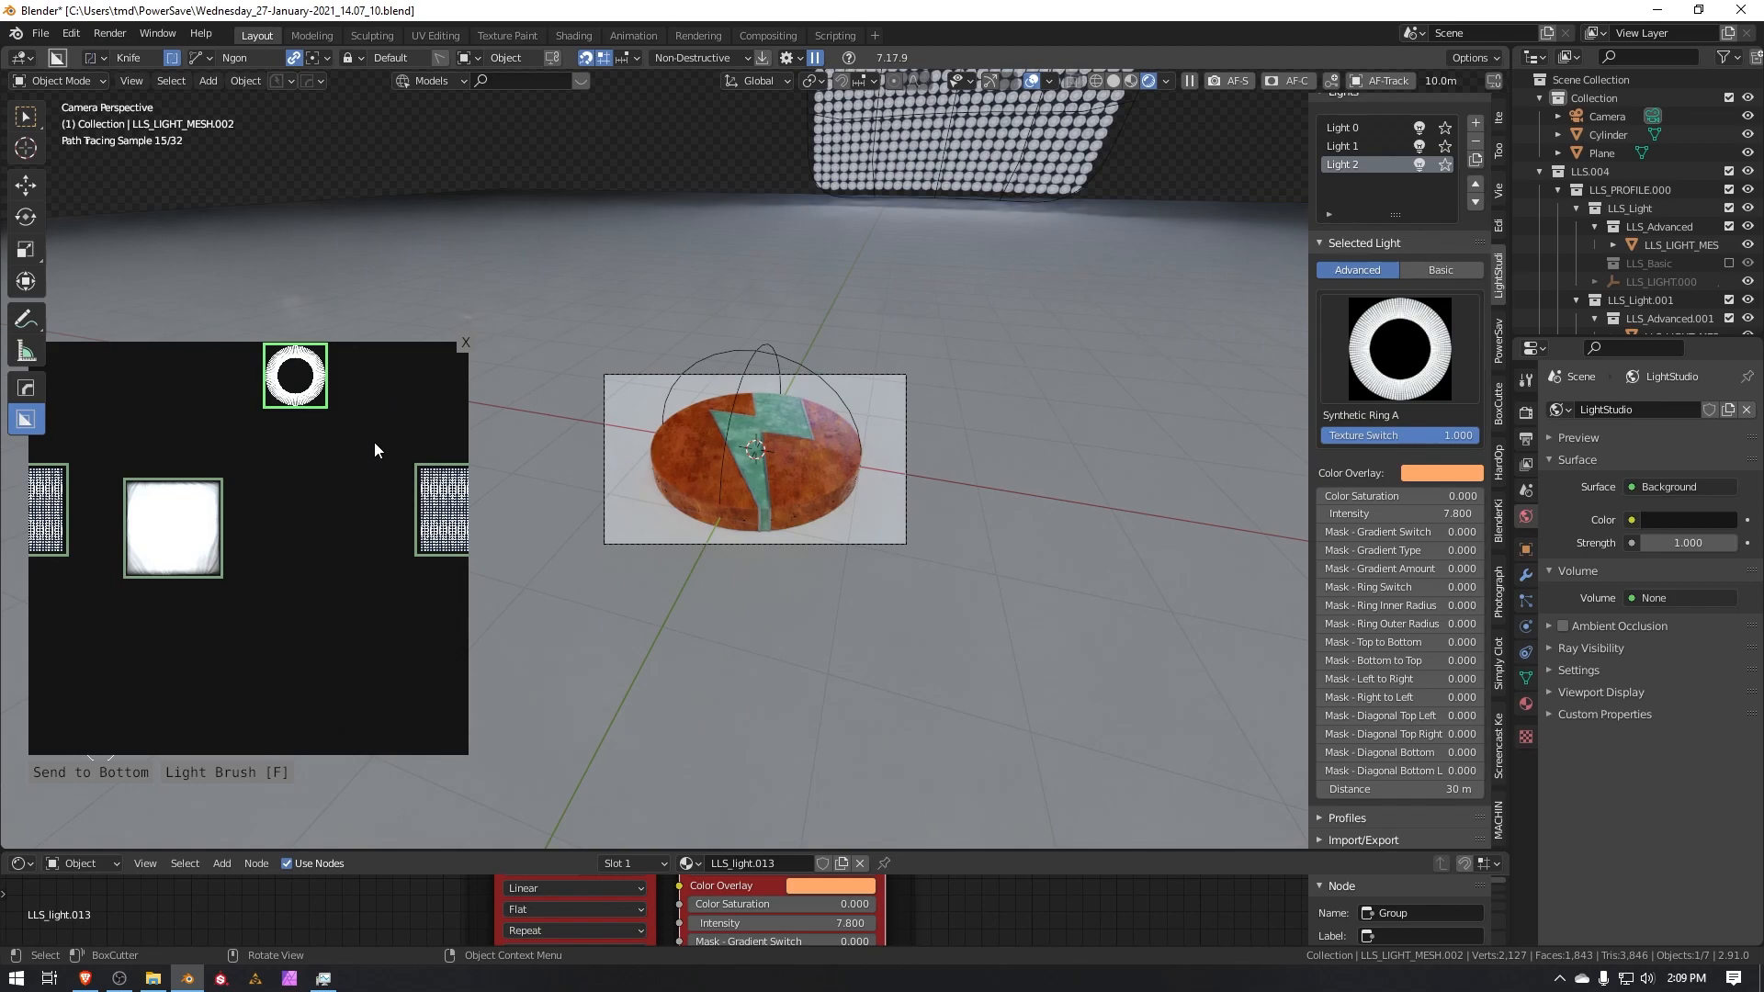
Scale up Light 2 on the light map and set its intensity to 1.6.
key(s)
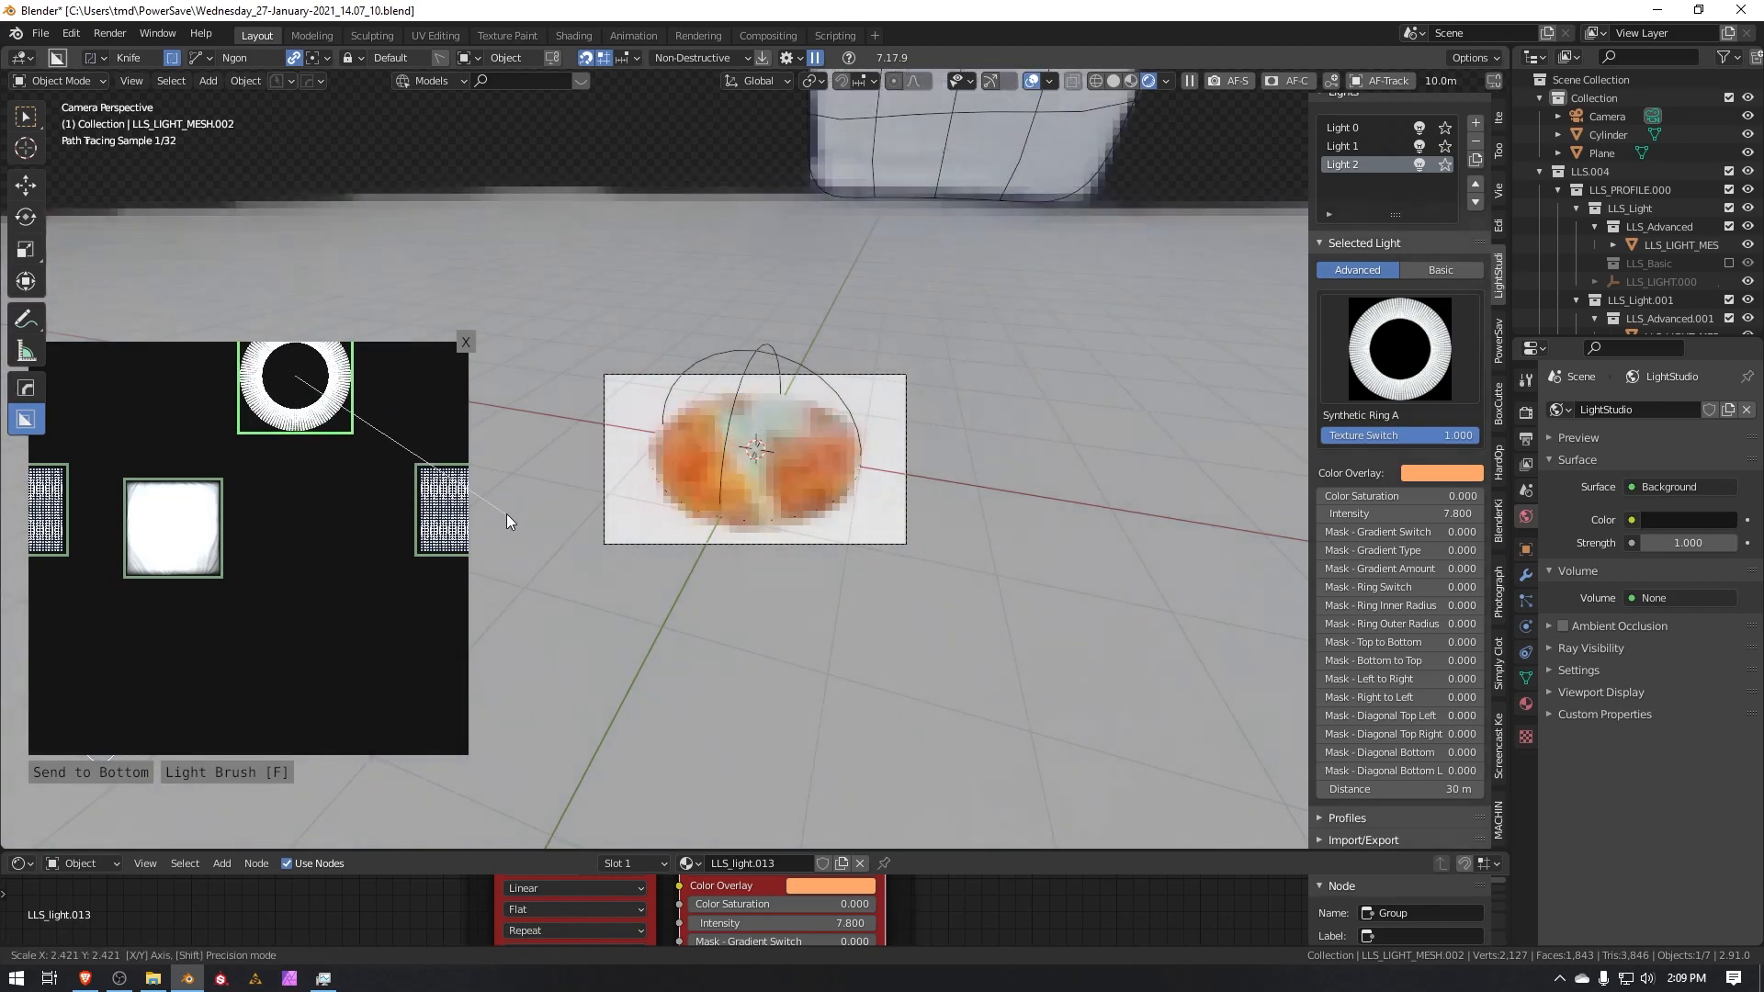
click(507, 514)
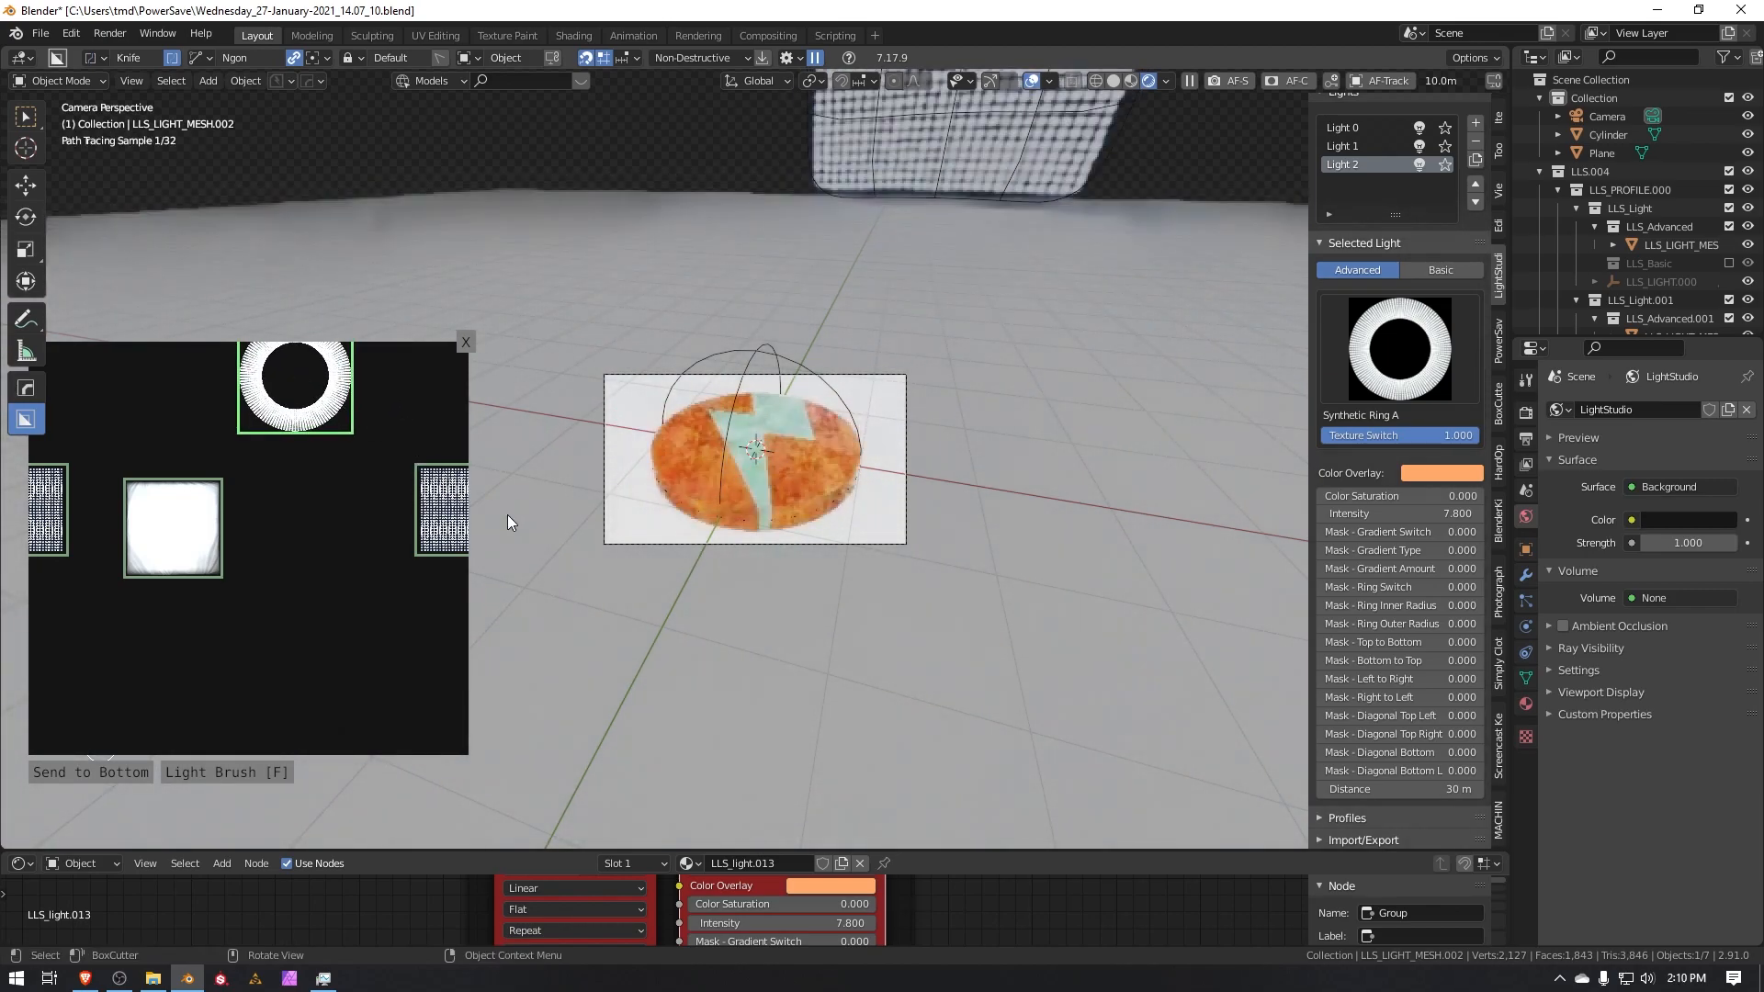
key(s)
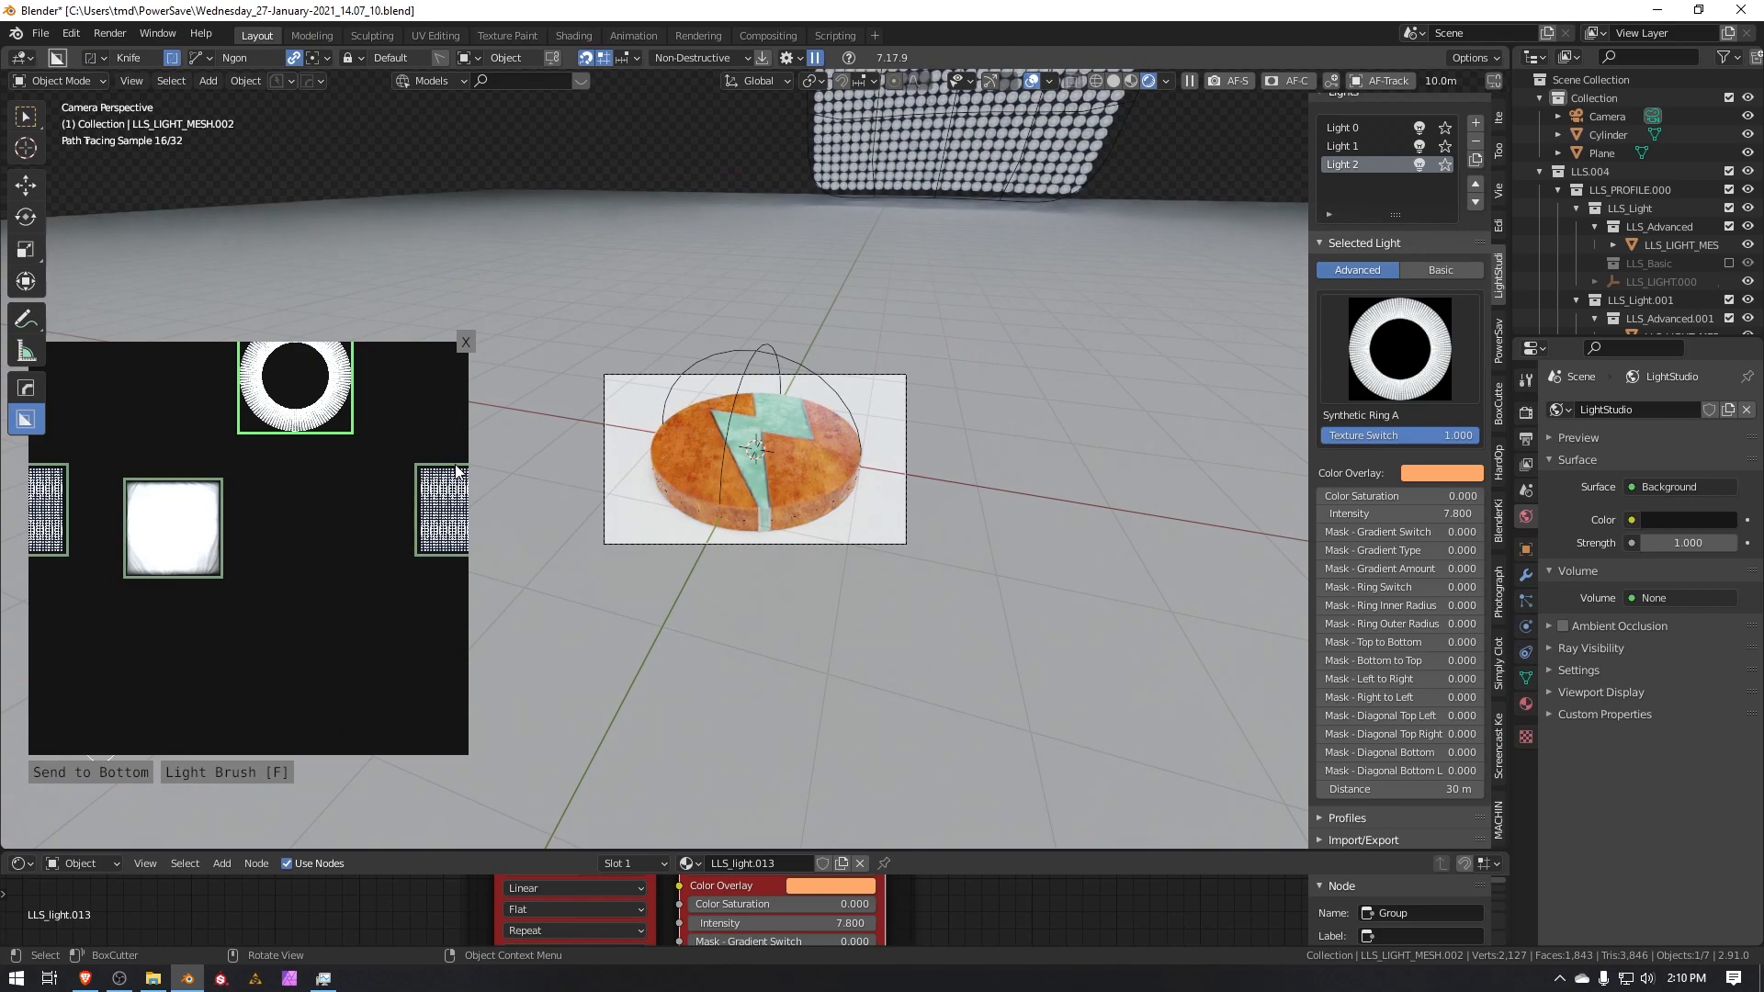
click(430, 460)
drag(1415, 515, 1337, 514)
drag(1412, 516, 1382, 515)
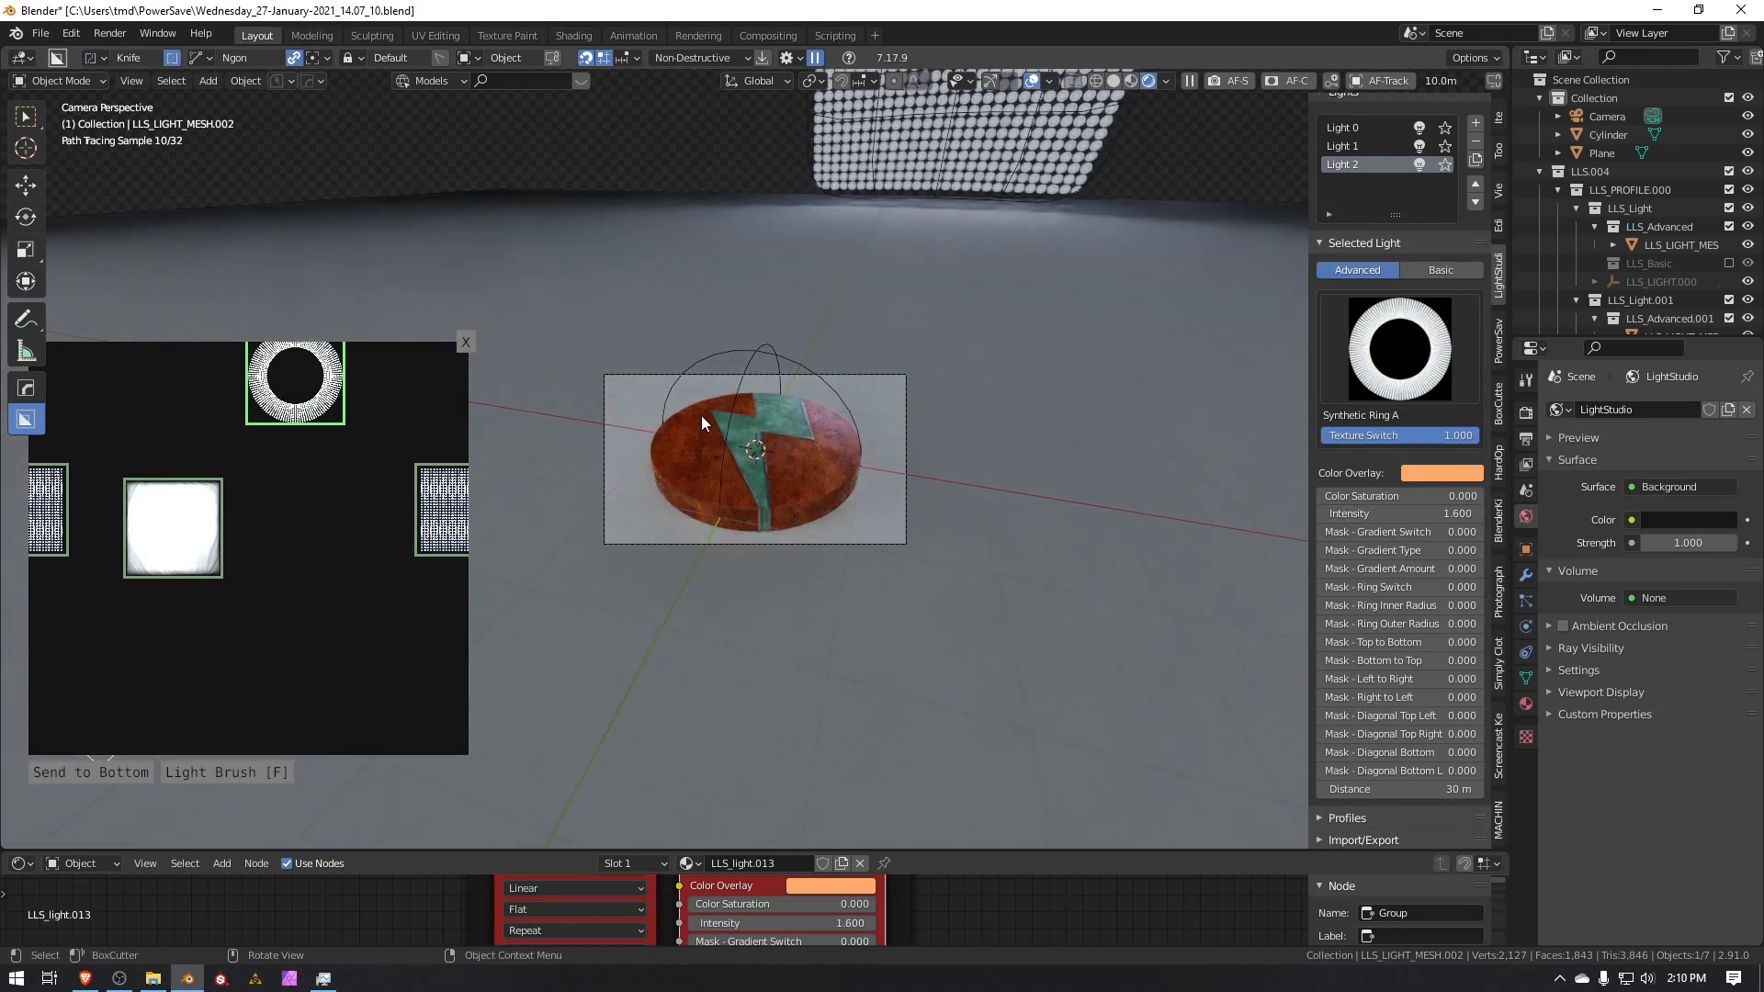
Mute Light 2, Light 1 and Light 0 one by one, and turn all three back on.
right_click(295, 391)
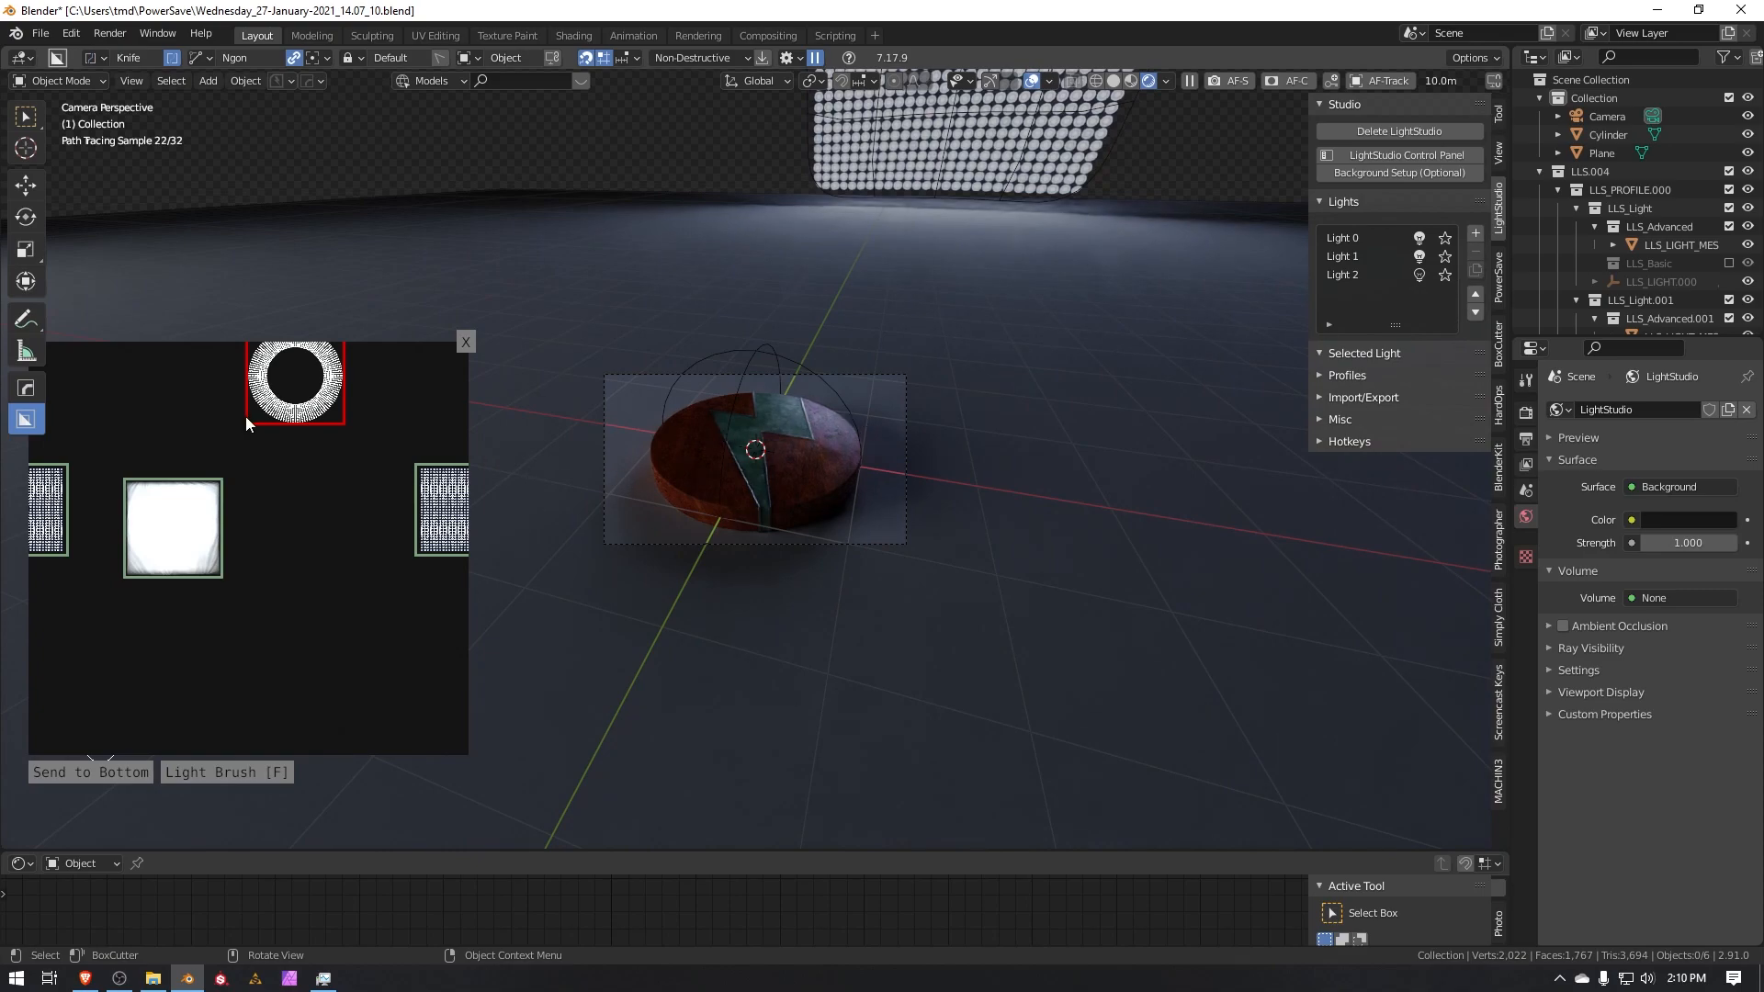
right_click(188, 550)
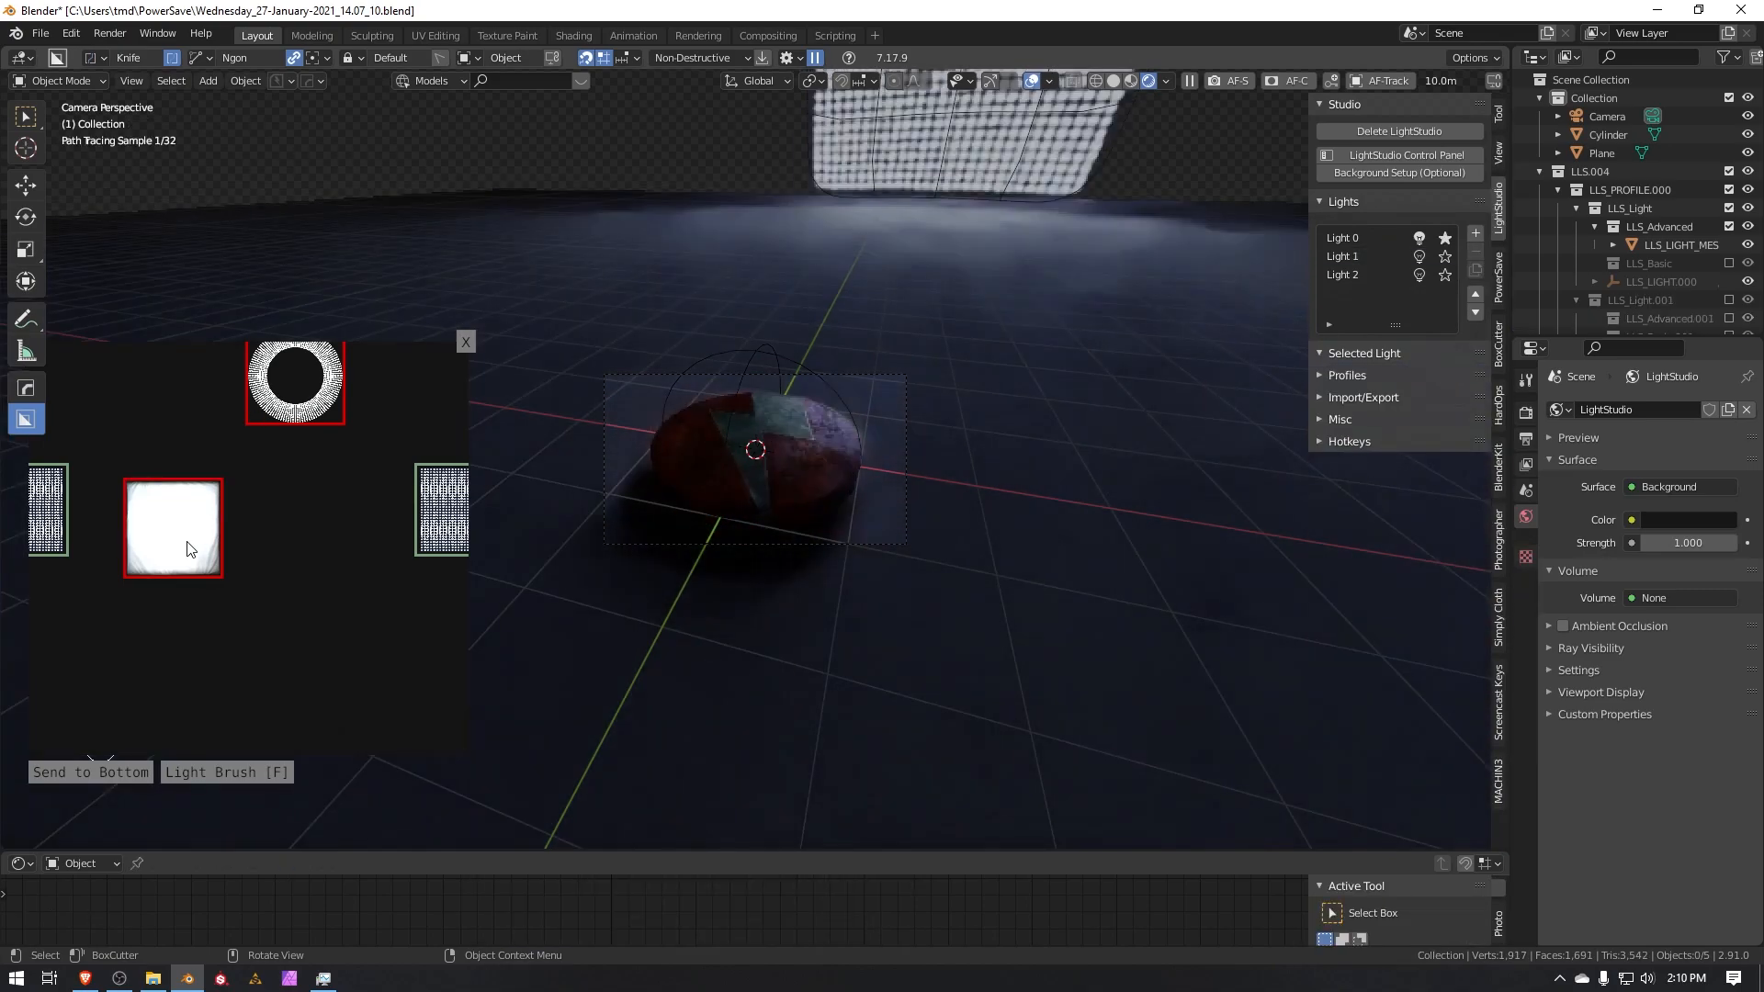
right_click(445, 510)
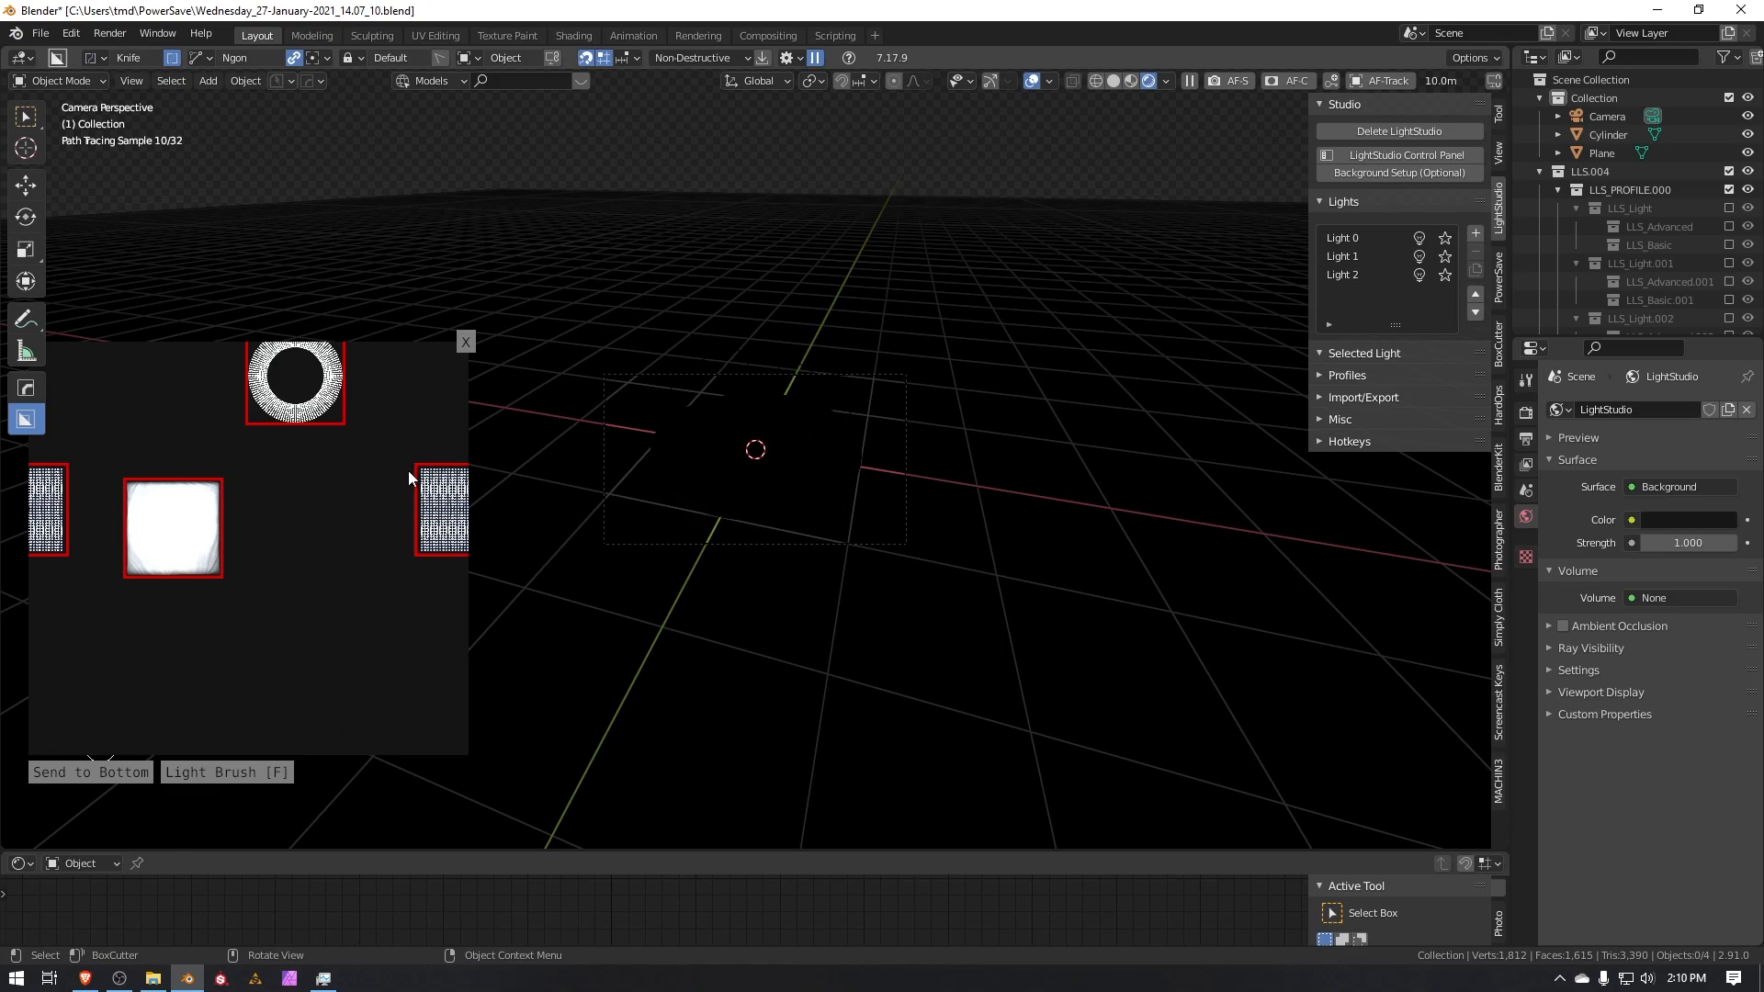
click(450, 519)
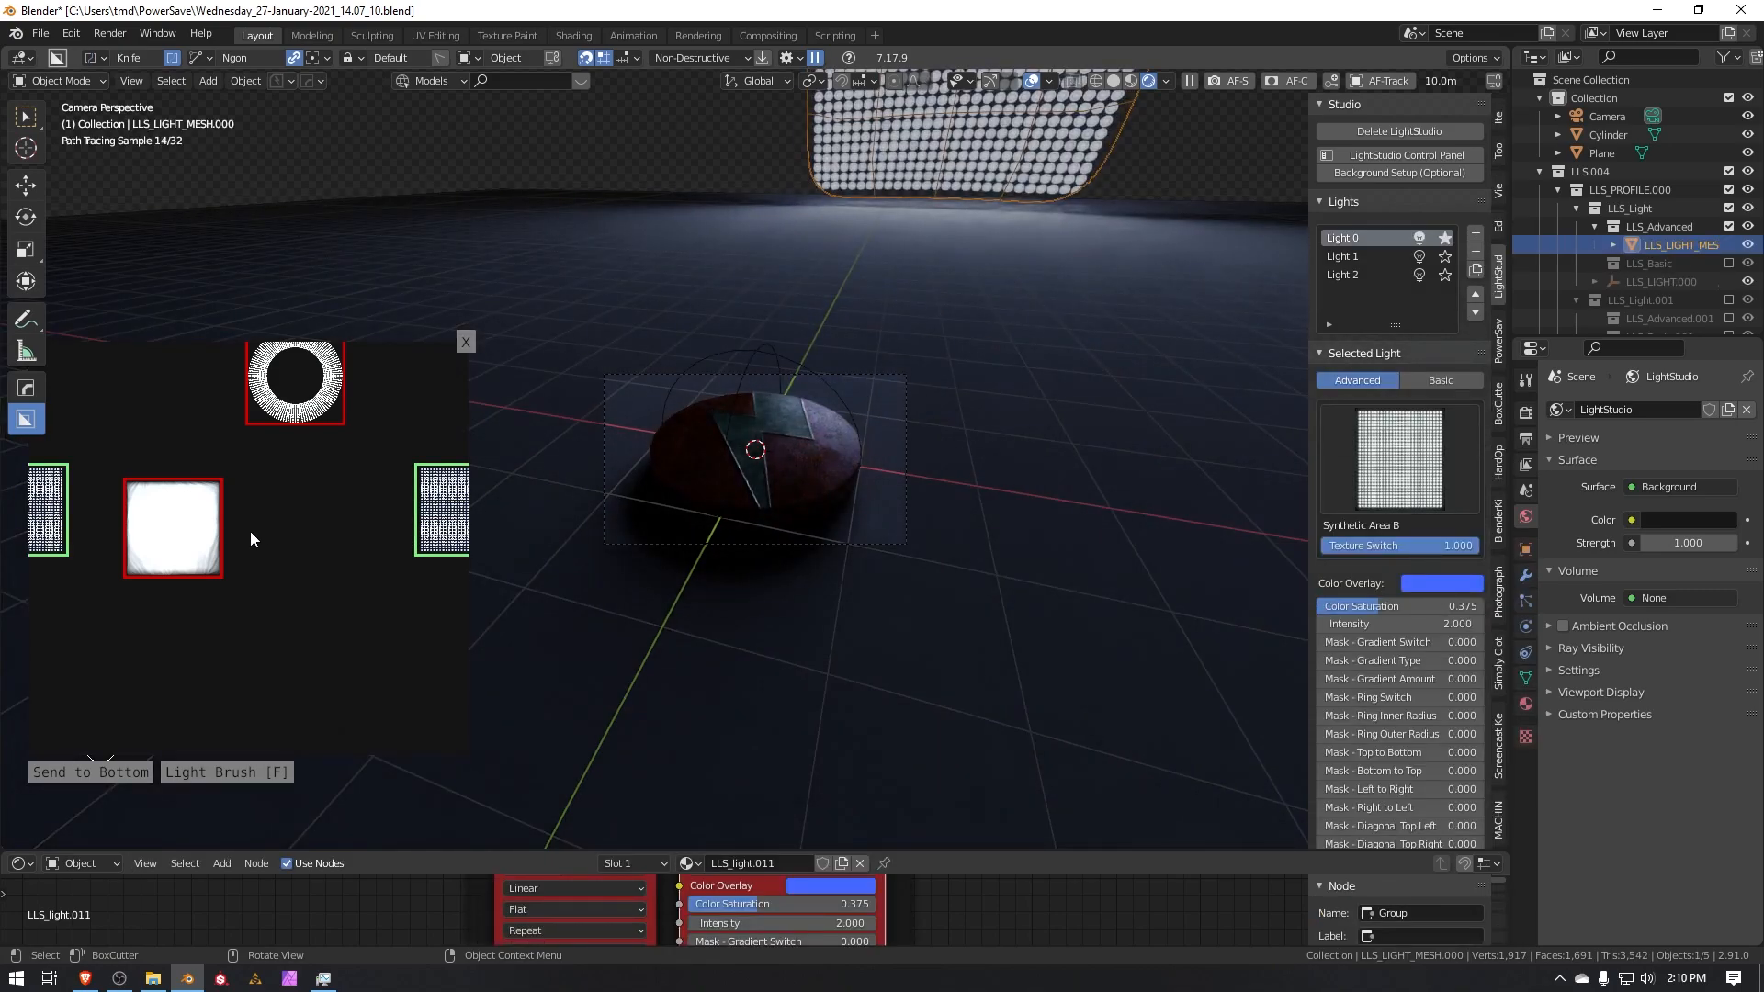
click(183, 538)
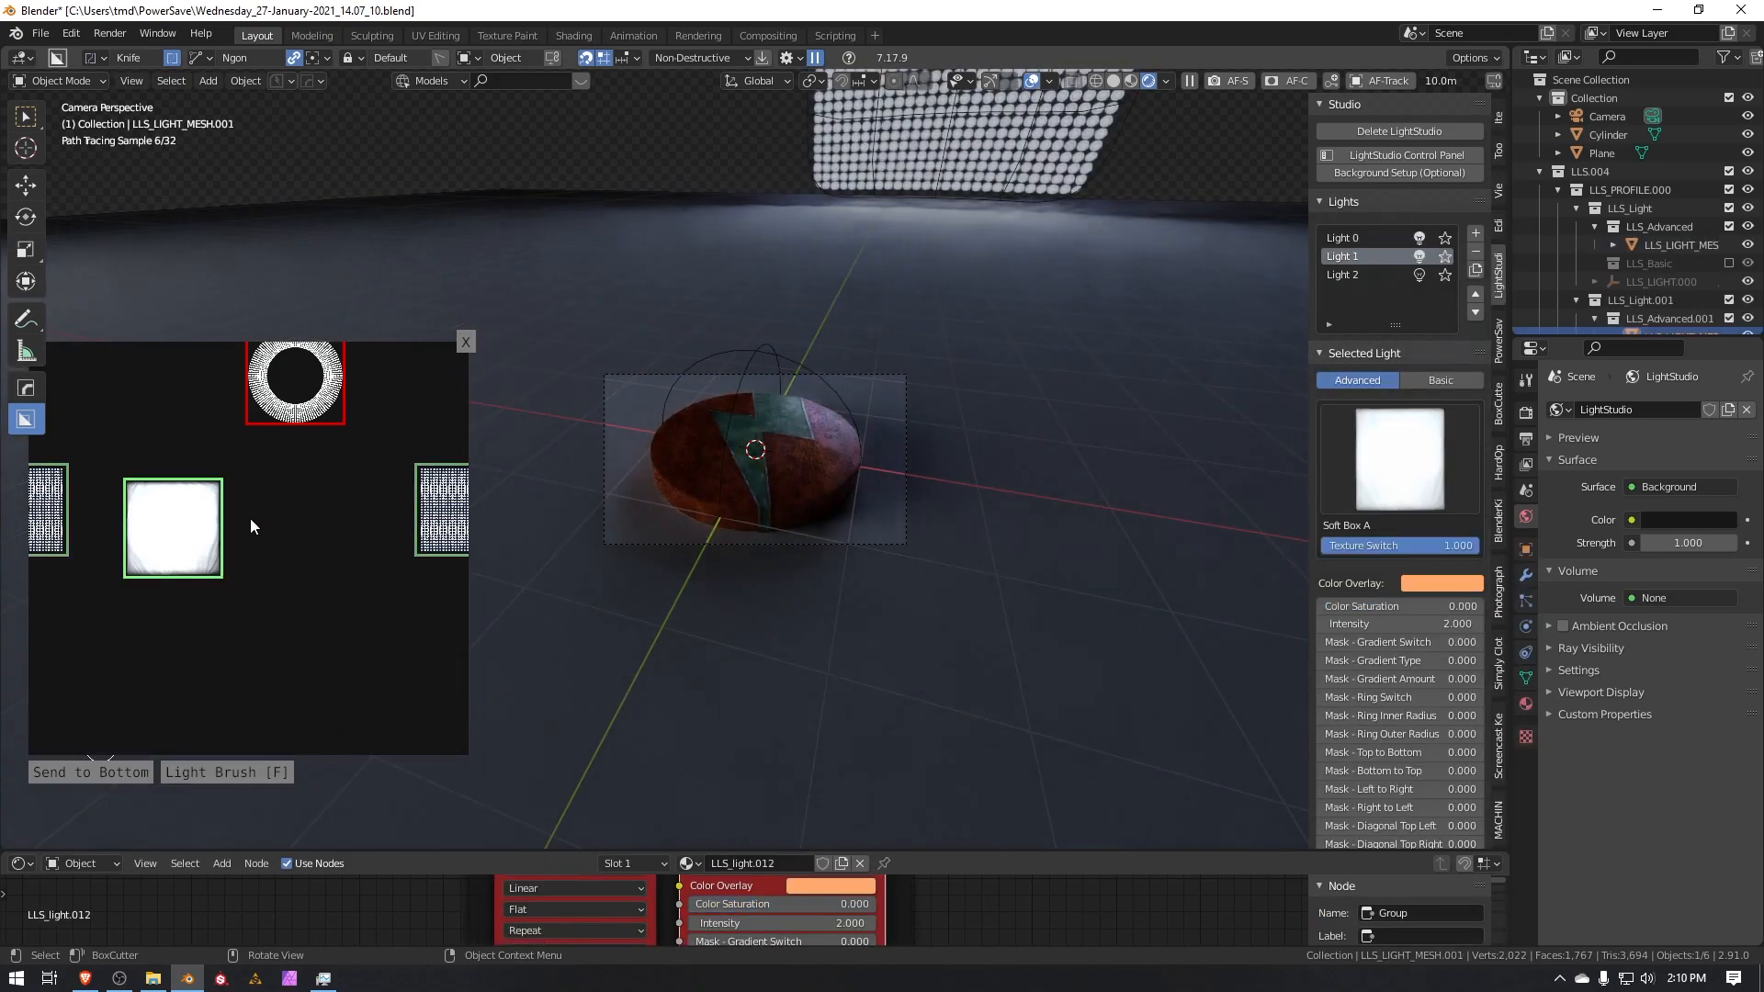
click(309, 412)
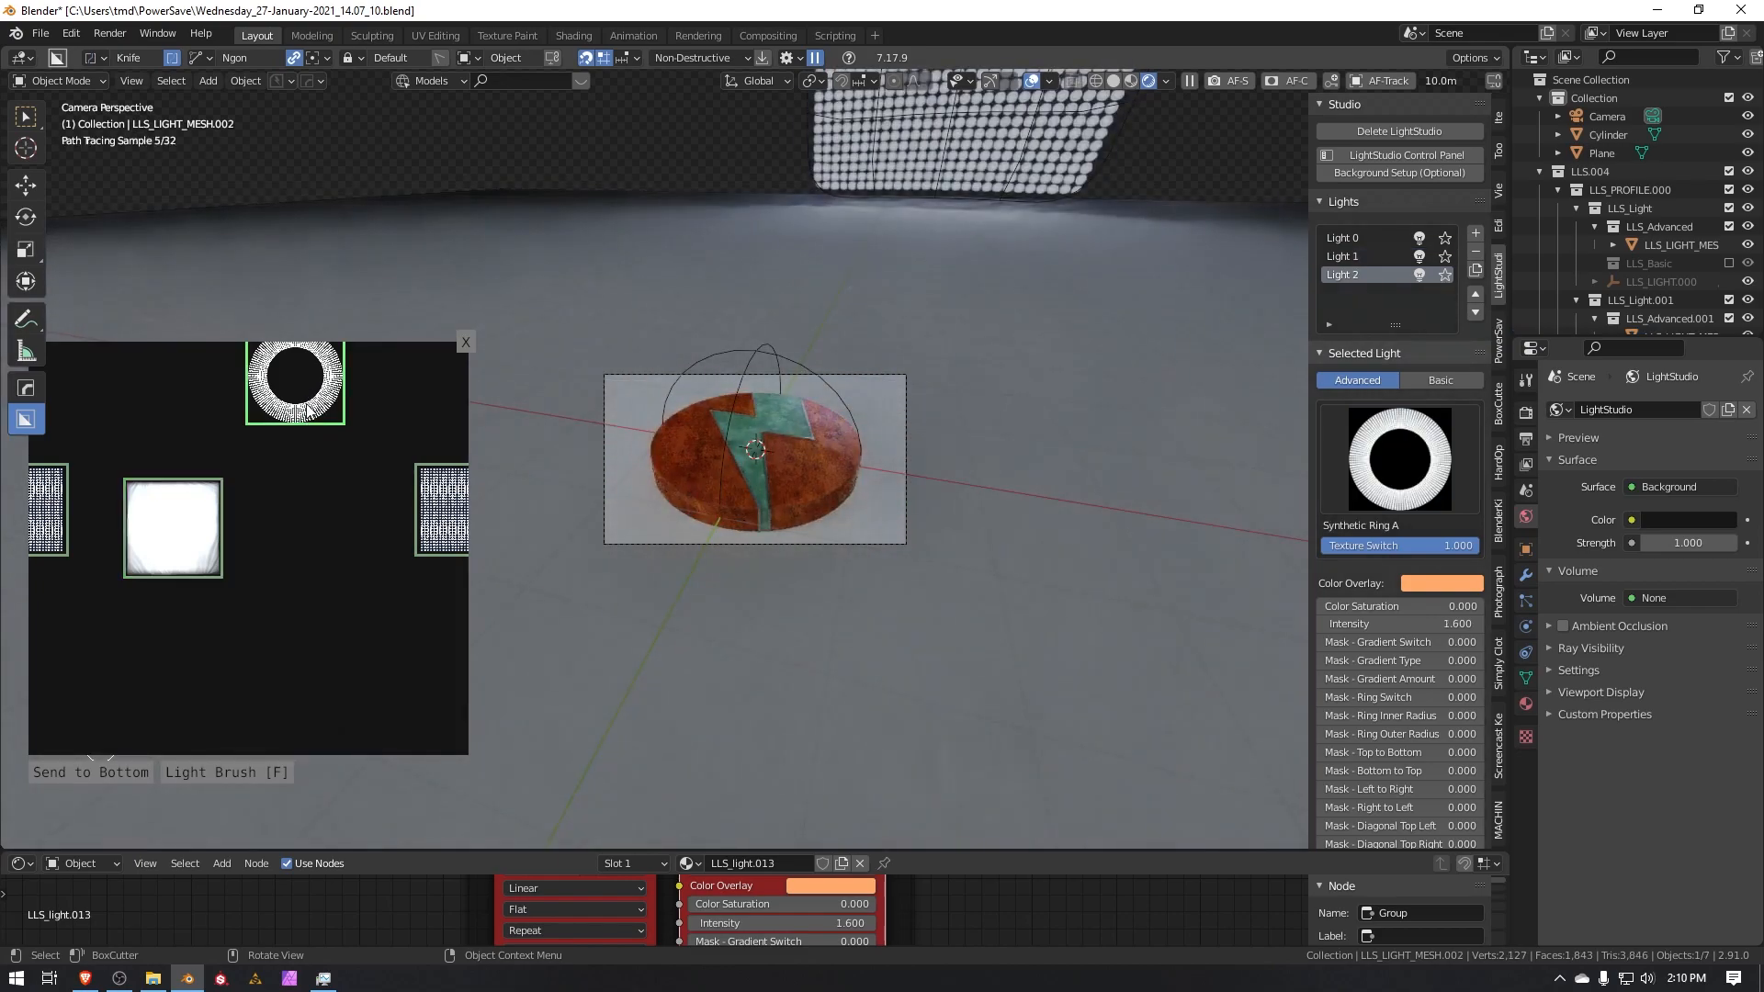
Move Light 2 down on the light map to the height of Light 1, right beside Light 0.
drag(309, 412, 377, 564)
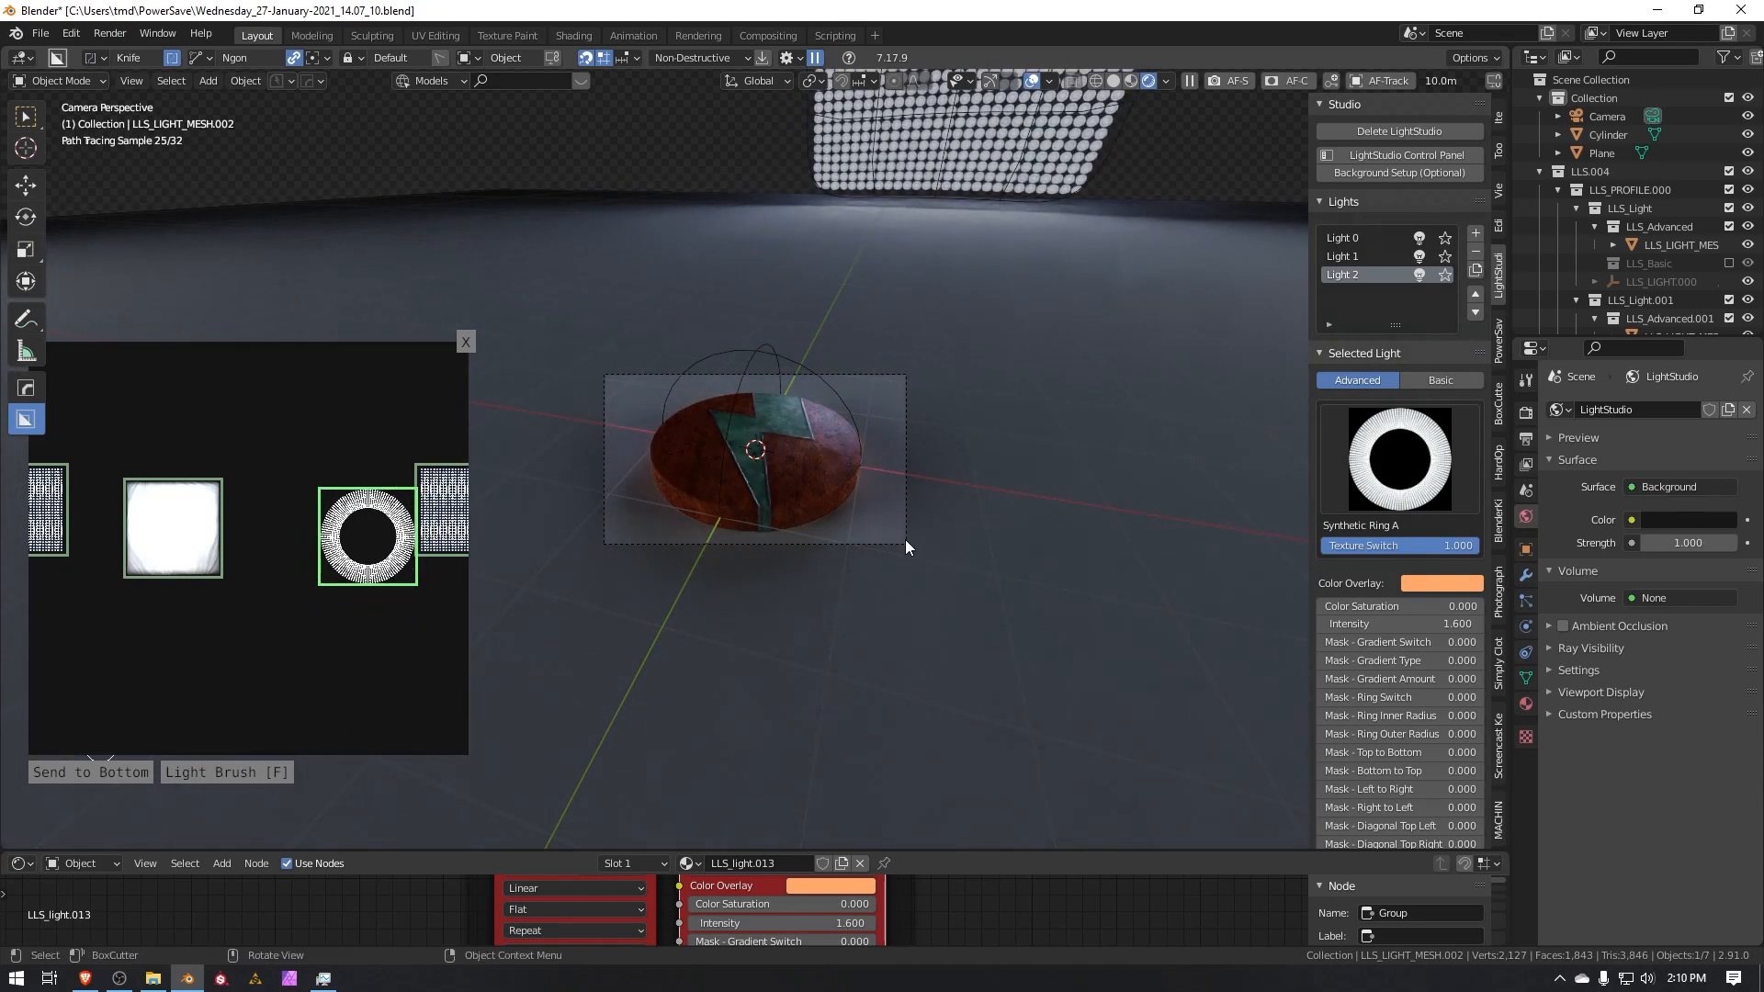
scroll(796, 465, up, 7)
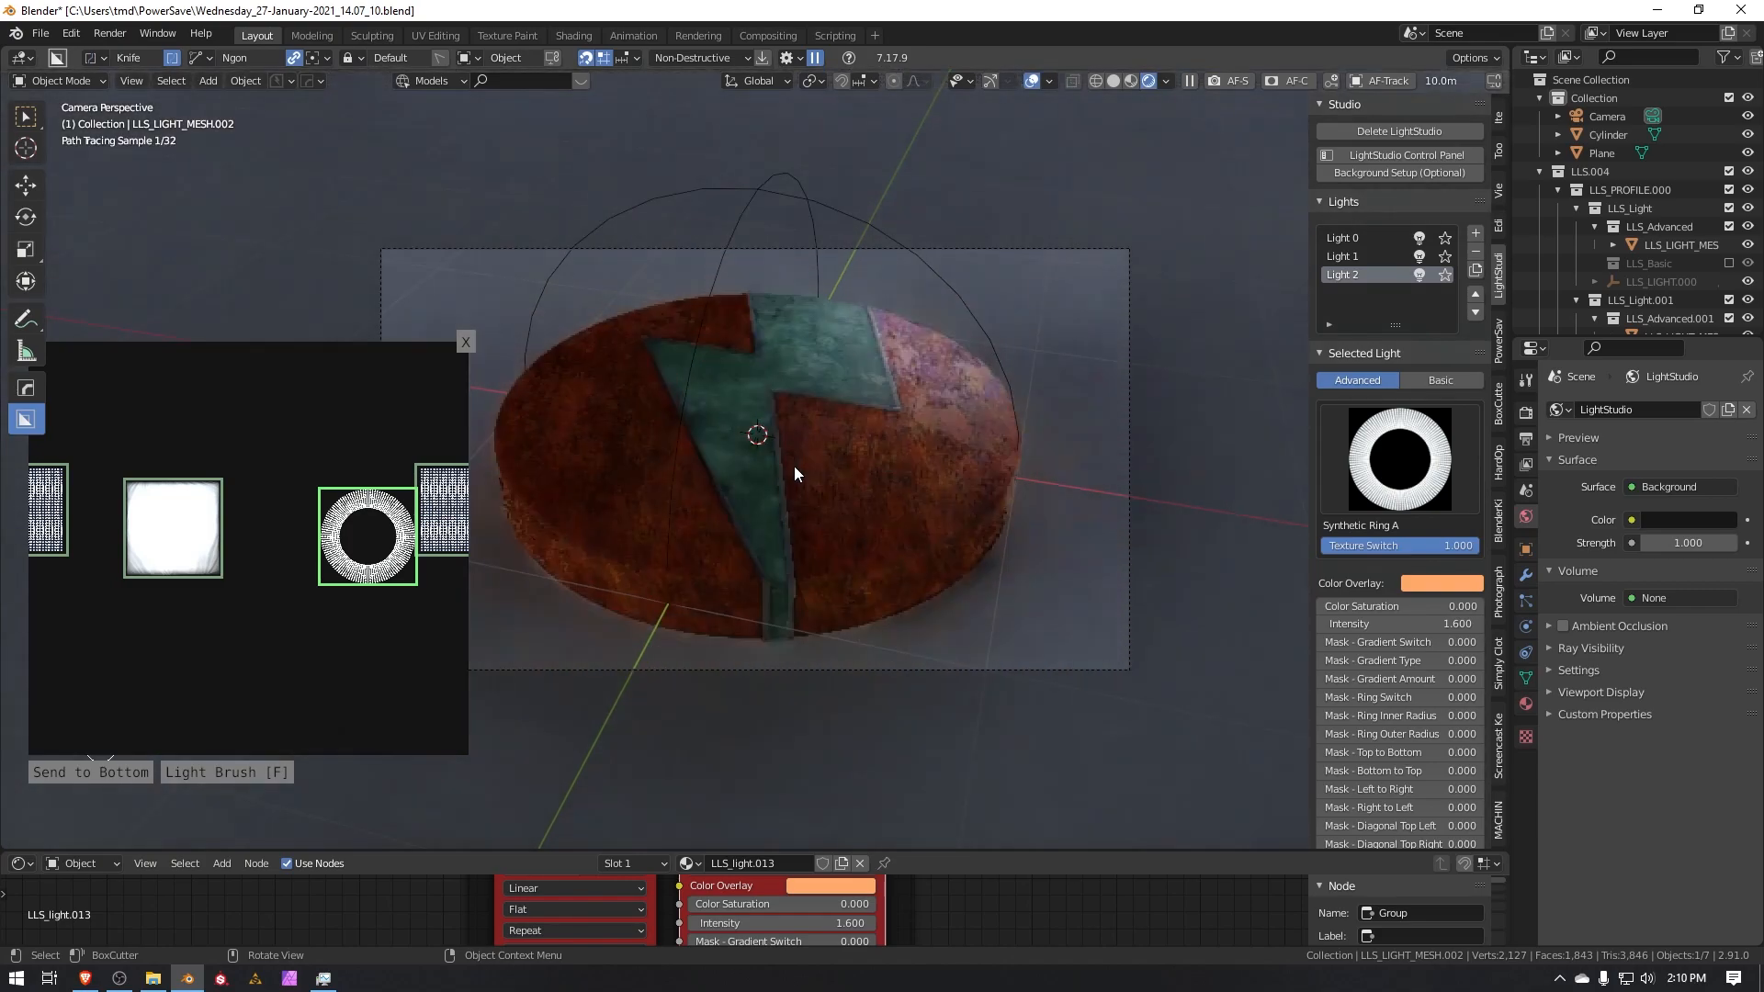